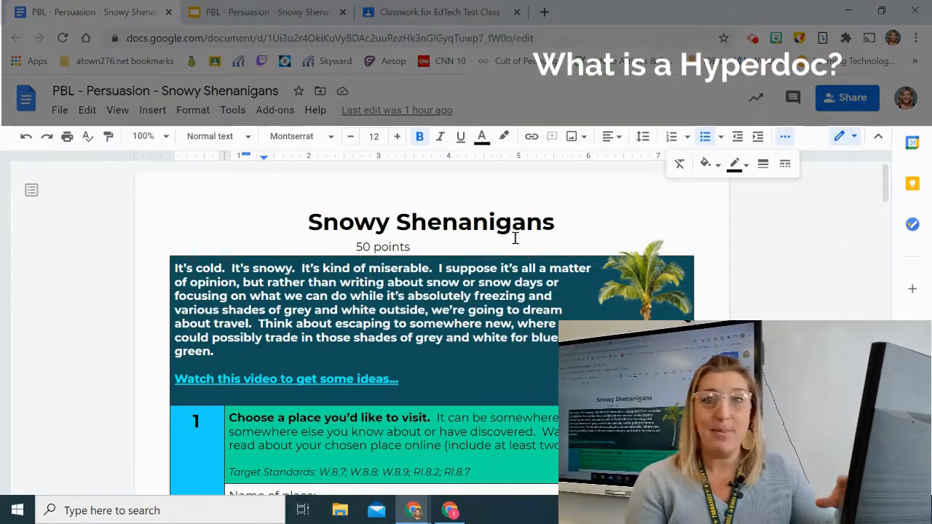
Review the Snowy Shenanigans hyperdoc's introduction, its numbered sections 1 to 3, and the target standards listed in each section.
{"action": "scroll", "coordinate": [636, 278], "scroll_direction": "down", "scroll_amount": 1}
{"action": "scroll", "coordinate": [636, 278], "scroll_direction": "down", "scroll_amount": 5}
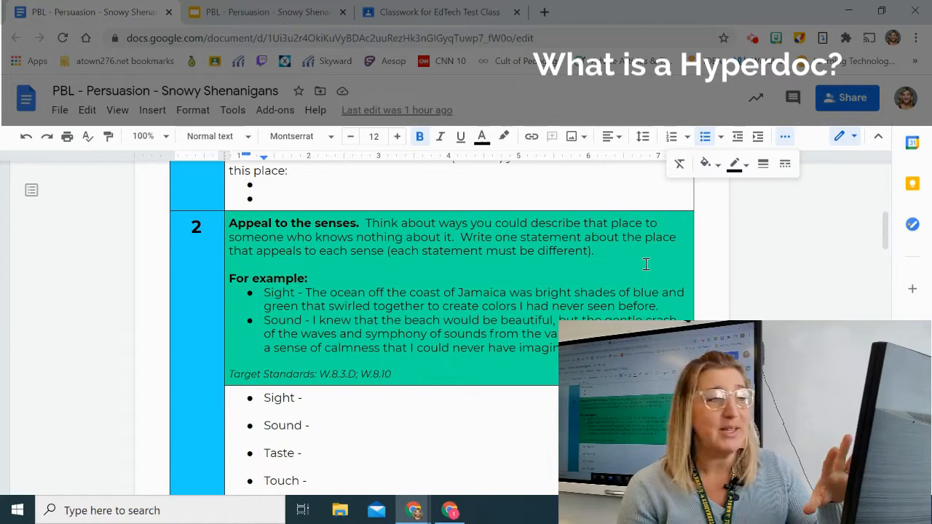
{"action": "scroll", "coordinate": [646, 264], "scroll_direction": "up", "scroll_amount": 10}
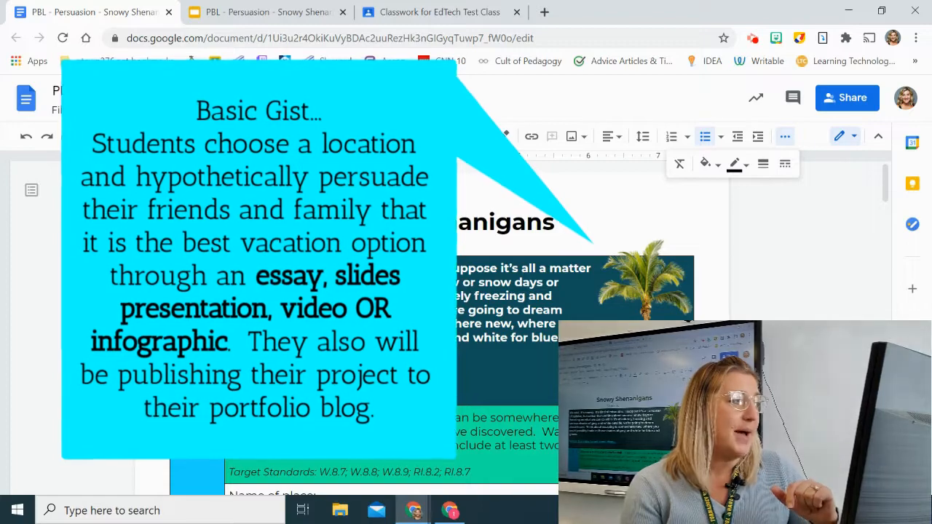
{"action": "scroll", "coordinate": [575, 328], "scroll_direction": "down", "scroll_amount": 3}
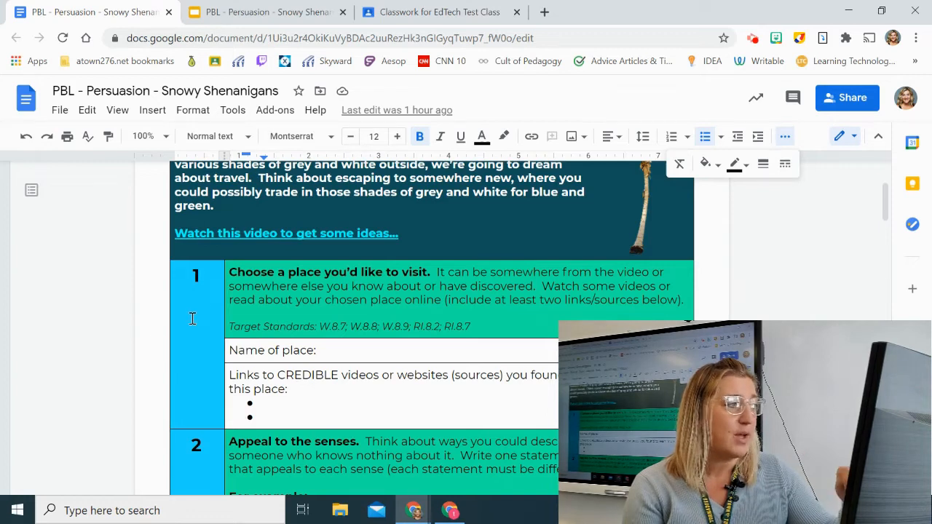
{"action": "scroll", "coordinate": [203, 319], "scroll_direction": "down", "scroll_amount": 3}
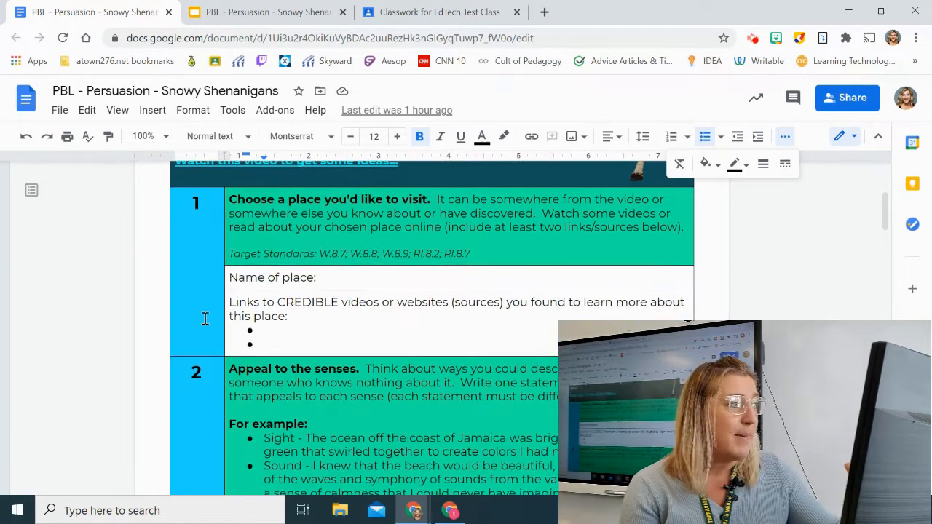
{"action": "scroll", "coordinate": [207, 318], "scroll_direction": "down", "scroll_amount": 5}
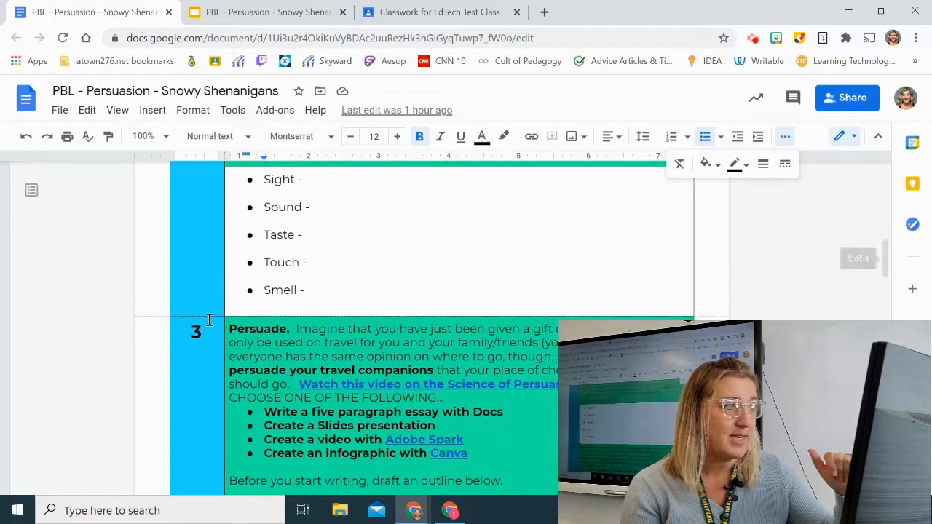
{"action": "scroll", "coordinate": [211, 320], "scroll_direction": "down", "scroll_amount": 2}
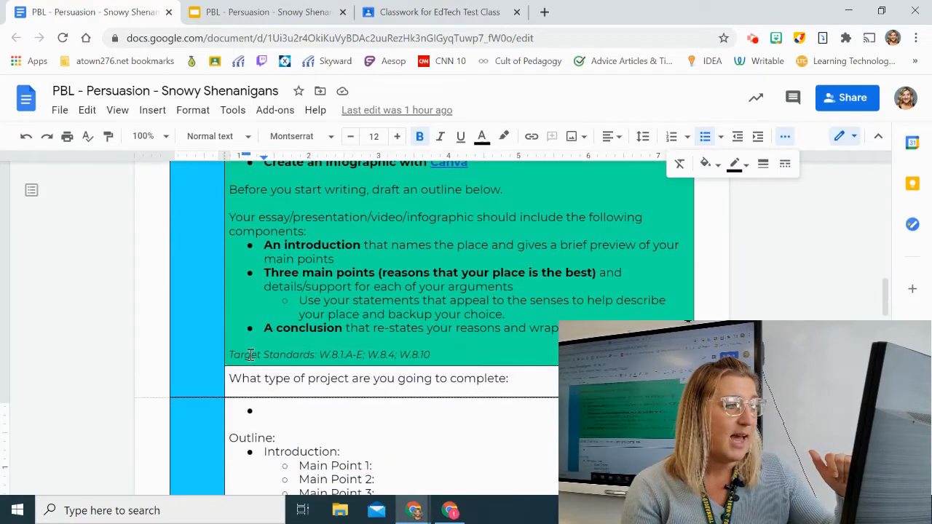
{"action": "left_click_drag", "start_coordinate": [231, 351], "coordinate": [376, 350]}
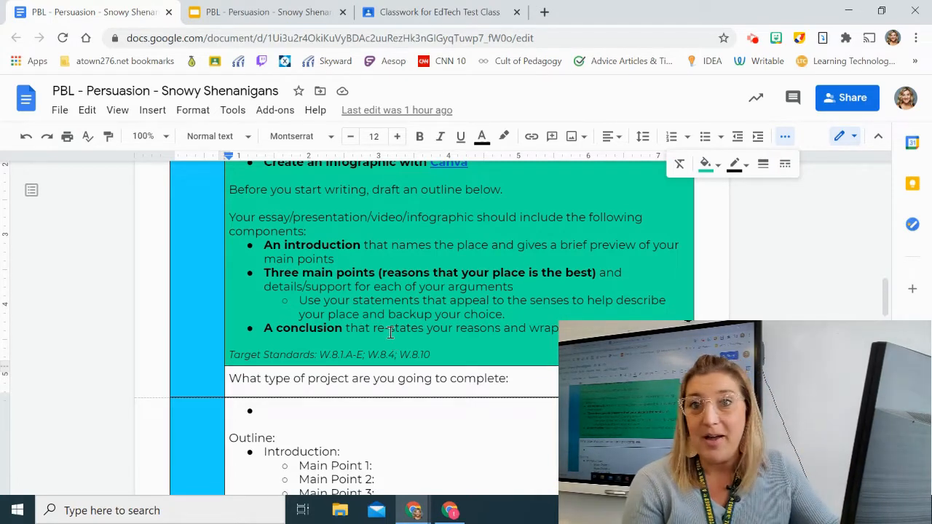
{"action": "scroll", "coordinate": [397, 333], "scroll_direction": "up", "scroll_amount": 15}
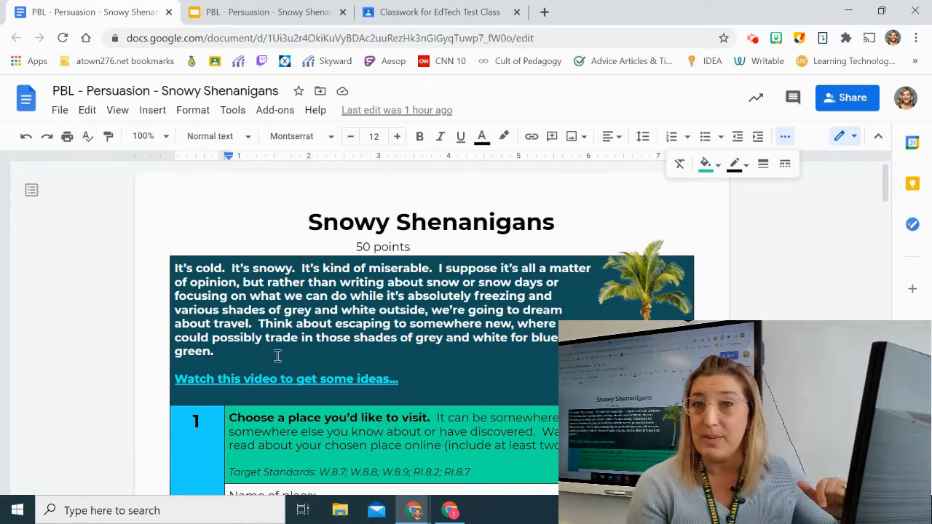
Preview the introduction's "Watch this video to get some ideas..." link and examine the source-link bullets in section 1.
{"action": "scroll", "coordinate": [278, 355], "scroll_direction": "down", "scroll_amount": 3}
{"action": "left_click", "coordinate": [249, 234]}
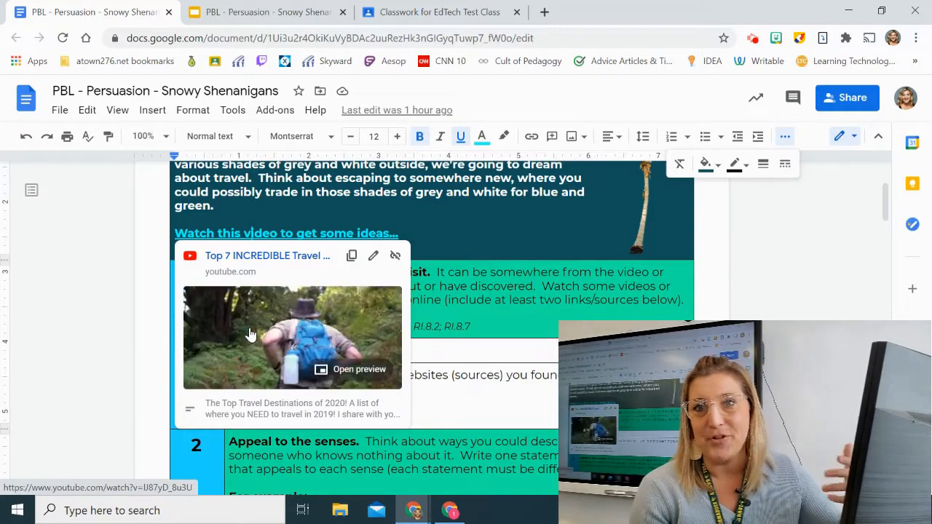
{"action": "left_click", "coordinate": [121, 339]}
{"action": "scroll", "coordinate": [312, 373], "scroll_direction": "down", "scroll_amount": 1}
{"action": "scroll", "coordinate": [313, 372], "scroll_direction": "down", "scroll_amount": 3}
{"action": "scroll", "coordinate": [302, 335], "scroll_direction": "up", "scroll_amount": 3}
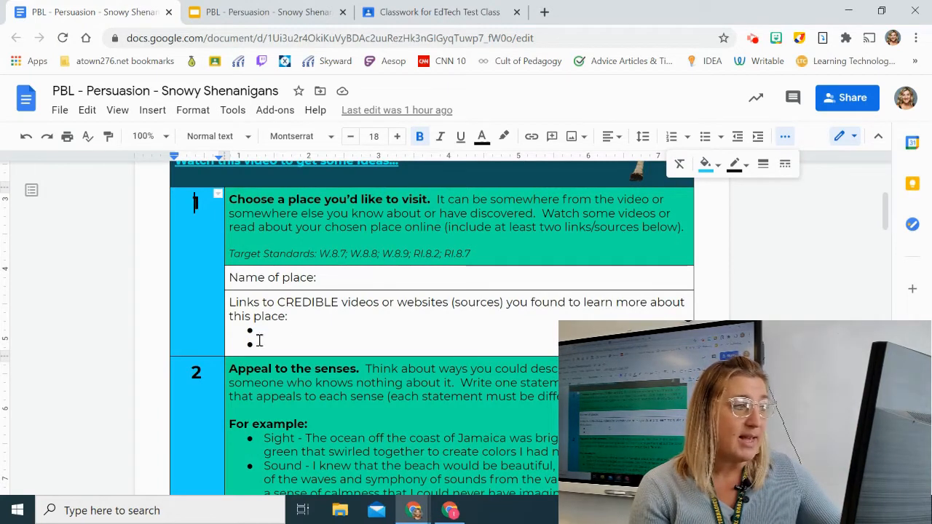
{"action": "left_click", "coordinate": [284, 328]}
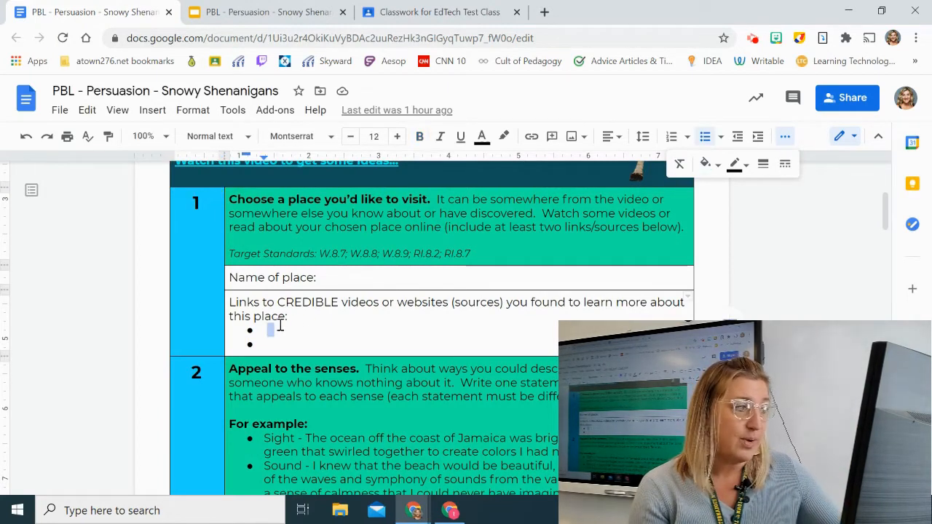
Examine the sensory prompts in section 2 and the project choices, required components and outline in section 3.
{"action": "scroll", "coordinate": [306, 331], "scroll_direction": "down", "scroll_amount": 3}
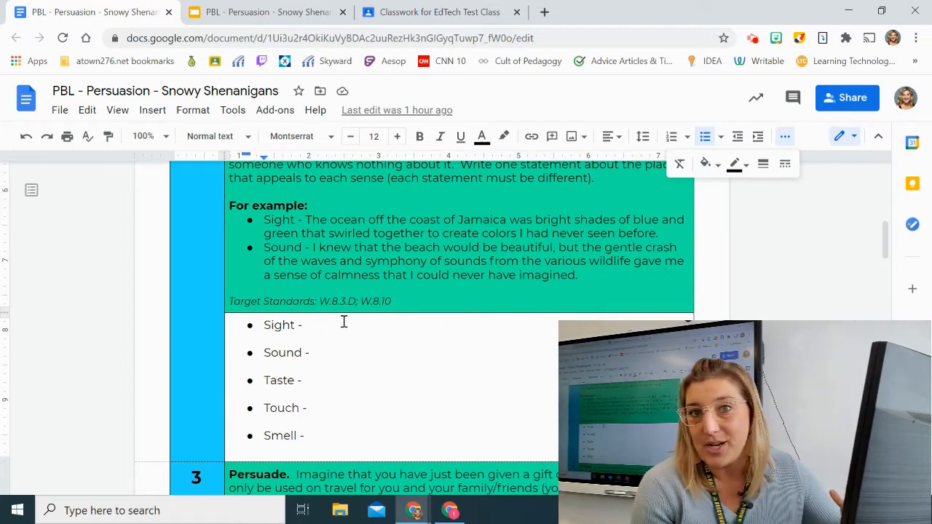
{"action": "scroll", "coordinate": [354, 342], "scroll_direction": "down", "scroll_amount": 2}
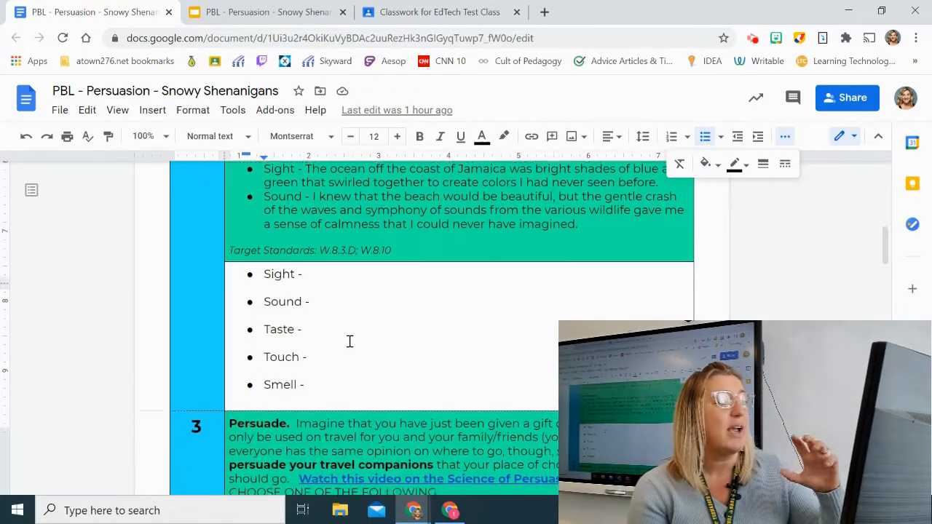
{"action": "scroll", "coordinate": [348, 341], "scroll_direction": "down", "scroll_amount": 5}
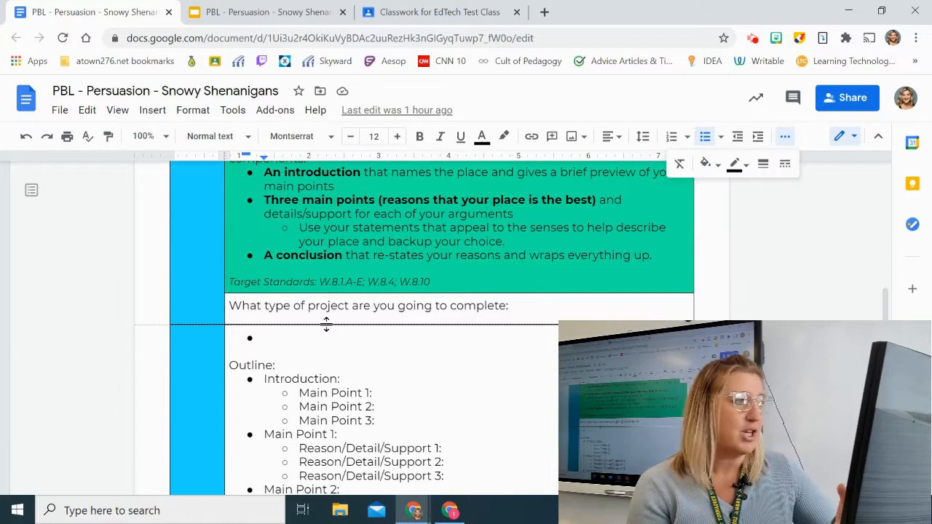
{"action": "scroll", "coordinate": [358, 343], "scroll_direction": "up", "scroll_amount": 2}
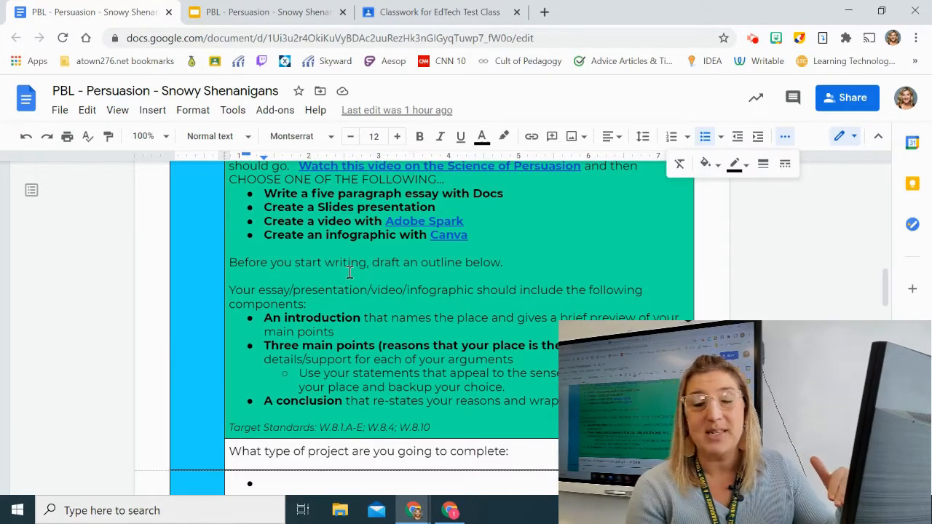
{"action": "scroll", "coordinate": [350, 273], "scroll_direction": "up", "scroll_amount": 2}
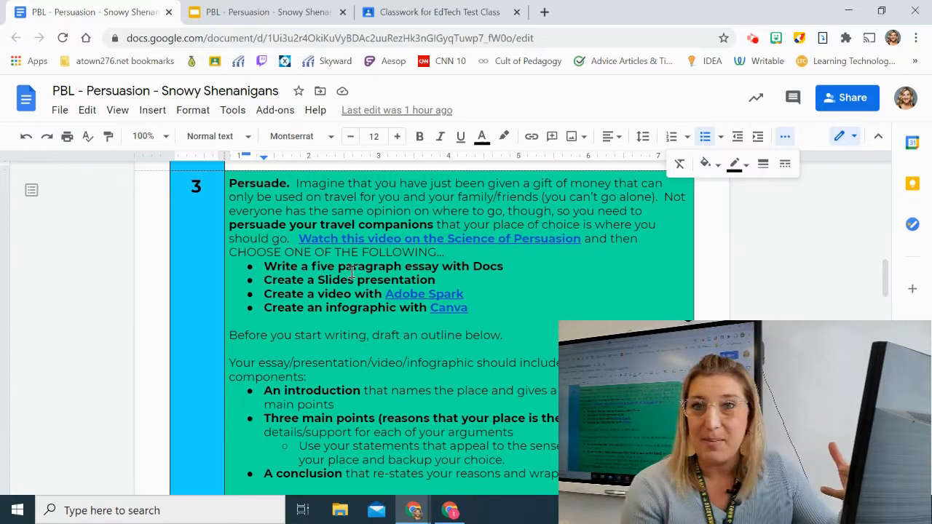
{"action": "scroll", "coordinate": [385, 299], "scroll_direction": "up", "scroll_amount": 7}
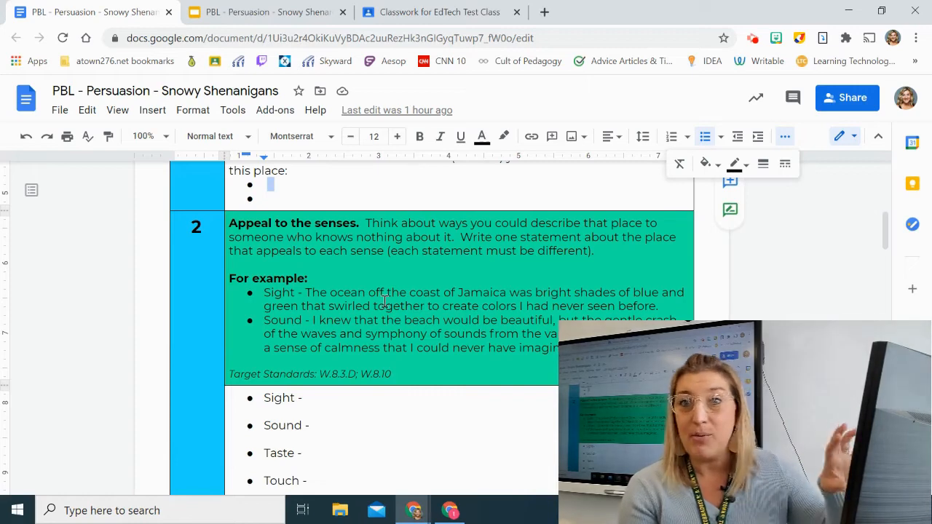
{"action": "scroll", "coordinate": [385, 302], "scroll_direction": "down", "scroll_amount": 2}
{"action": "scroll", "coordinate": [384, 303], "scroll_direction": "up", "scroll_amount": 5}
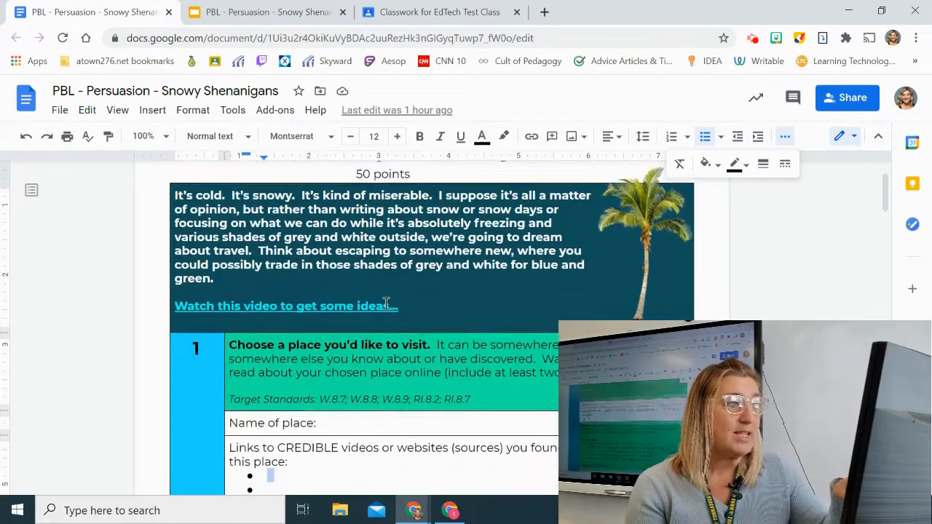
Examine how the introduction and section 1 are laid out, including the number column and the place-name and source-link cells.
{"action": "scroll", "coordinate": [386, 304], "scroll_direction": "down", "scroll_amount": 2}
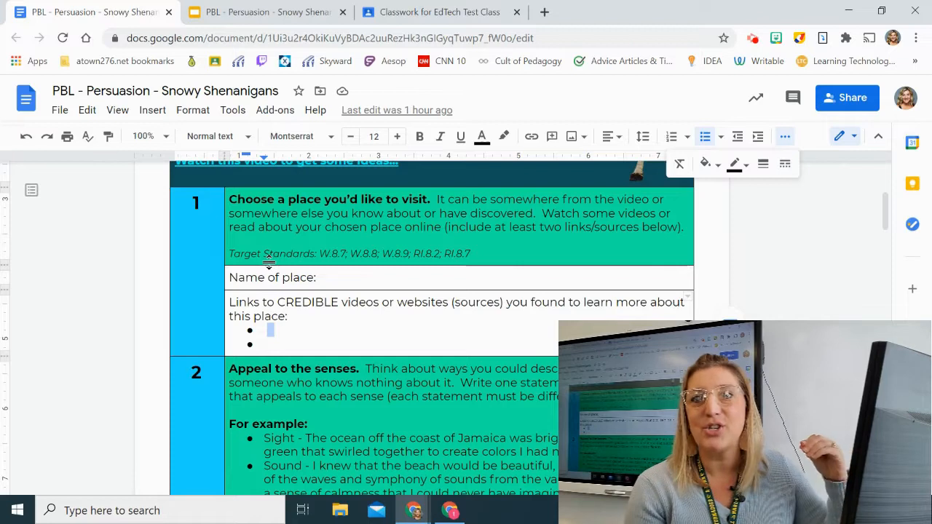
{"action": "scroll", "coordinate": [255, 263], "scroll_direction": "down", "scroll_amount": 3}
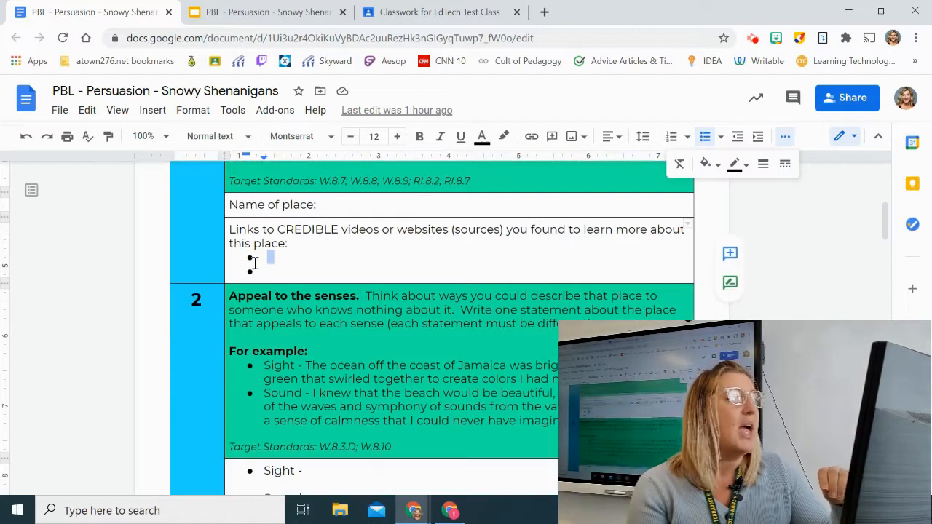
{"action": "scroll", "coordinate": [252, 264], "scroll_direction": "up", "scroll_amount": 4}
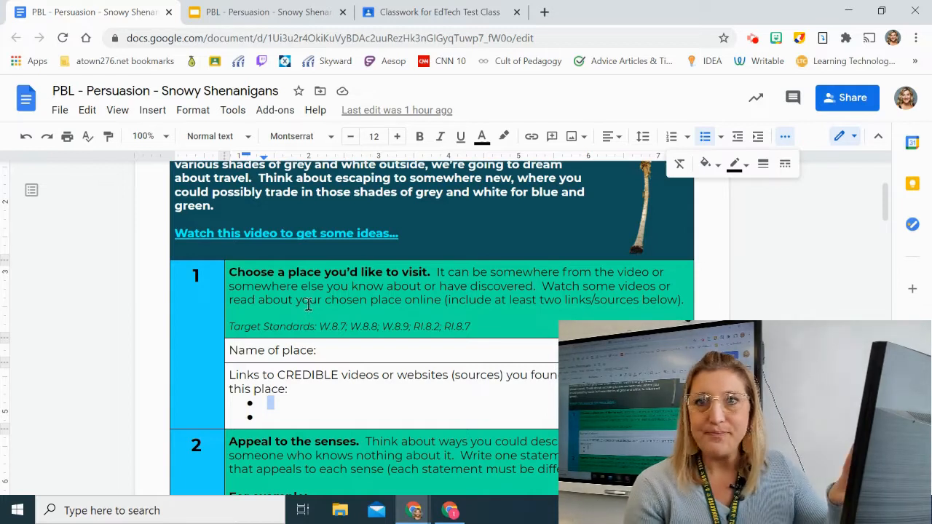
{"action": "scroll", "coordinate": [307, 303], "scroll_direction": "up", "scroll_amount": 3}
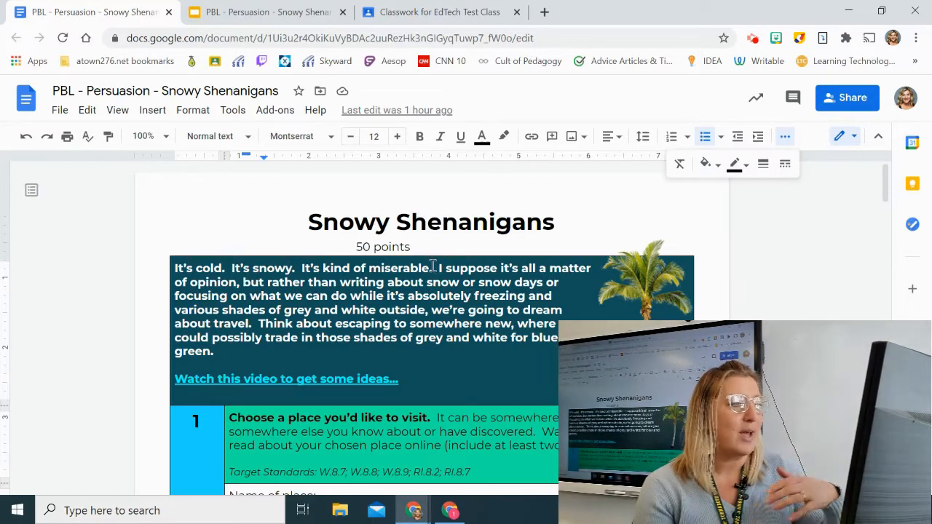
{"action": "scroll", "coordinate": [429, 266], "scroll_direction": "down", "scroll_amount": 1}
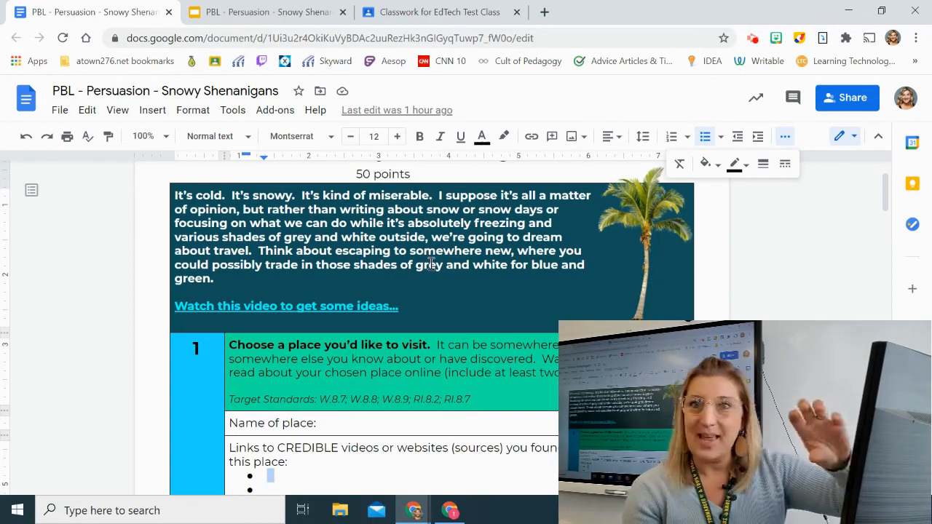
{"action": "scroll", "coordinate": [429, 266], "scroll_direction": "down", "scroll_amount": 2}
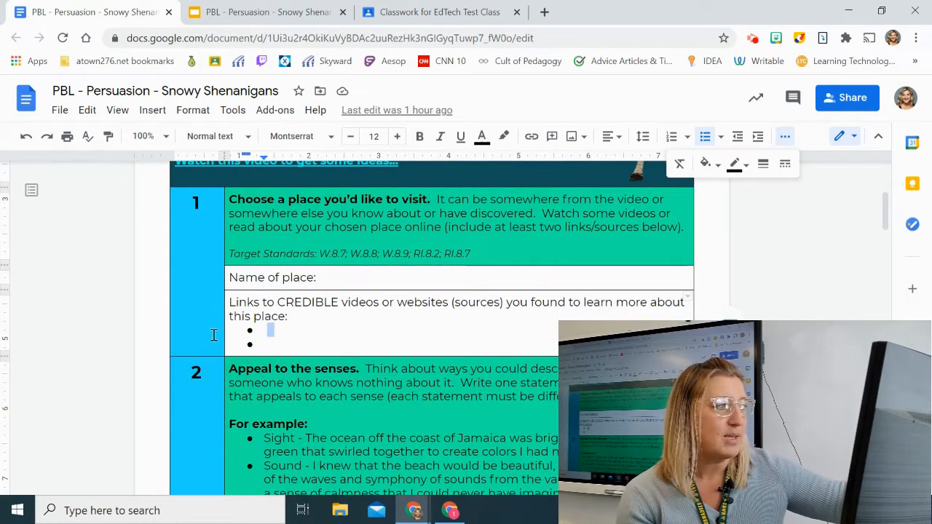
{"action": "scroll", "coordinate": [343, 279], "scroll_direction": "down", "scroll_amount": 1}
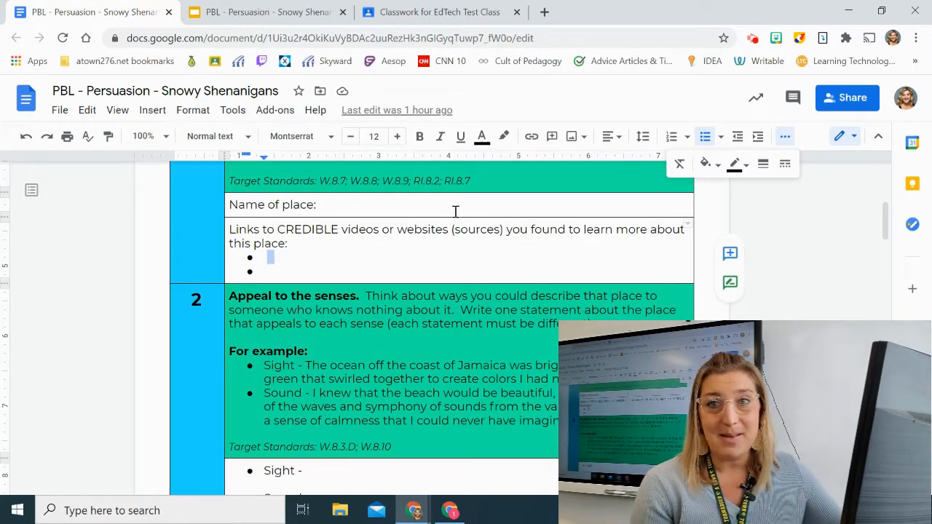
{"action": "scroll", "coordinate": [434, 233], "scroll_direction": "up", "scroll_amount": 2}
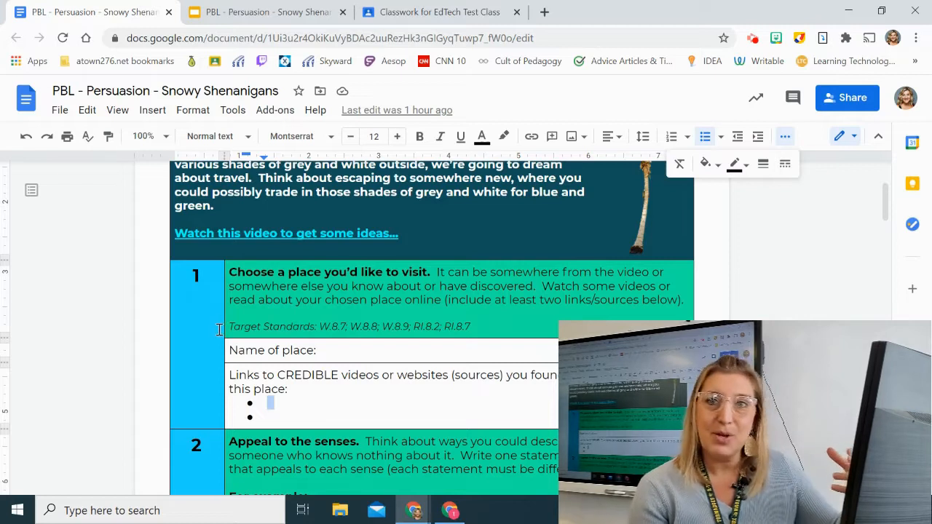
{"action": "scroll", "coordinate": [207, 328], "scroll_direction": "up", "scroll_amount": 2}
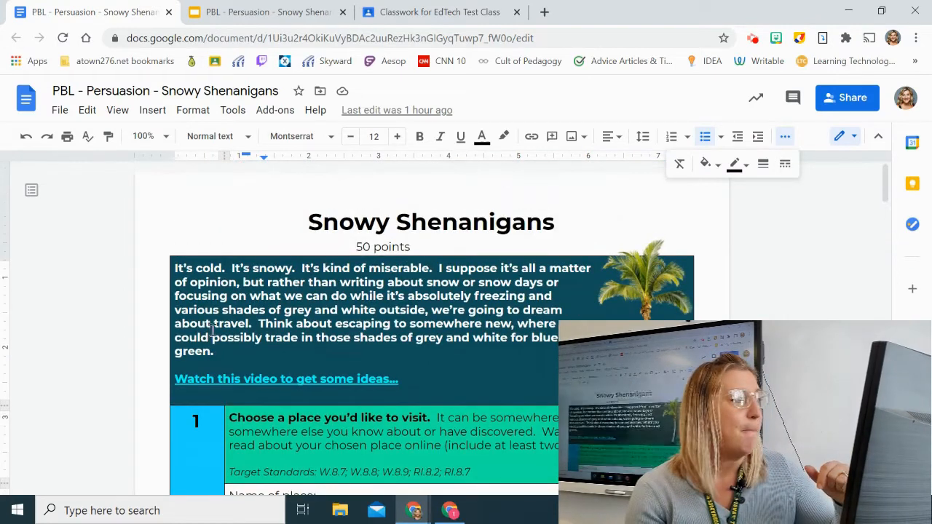
Add a blank line below "50 points" and insert a table with 2 columns and 6 rows there.
{"action": "left_click", "coordinate": [435, 247]}
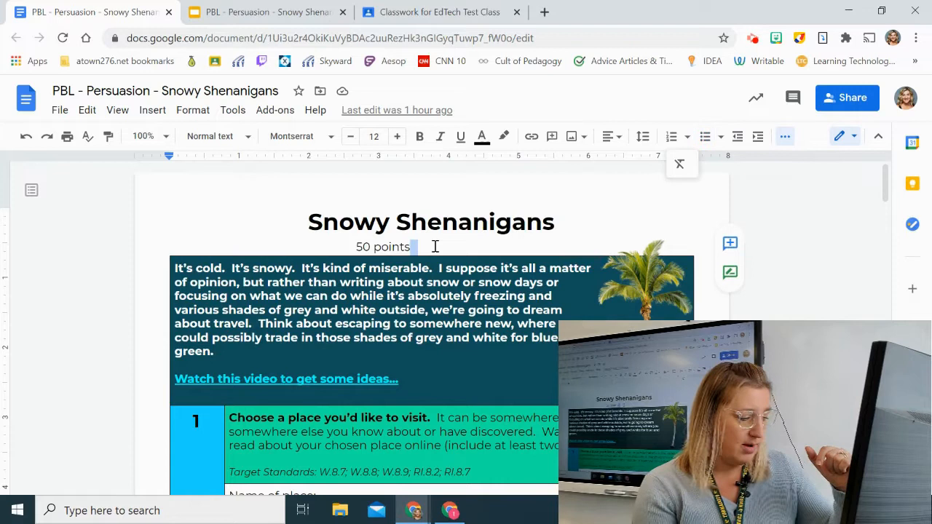
{"action": "key", "text": "Return"}
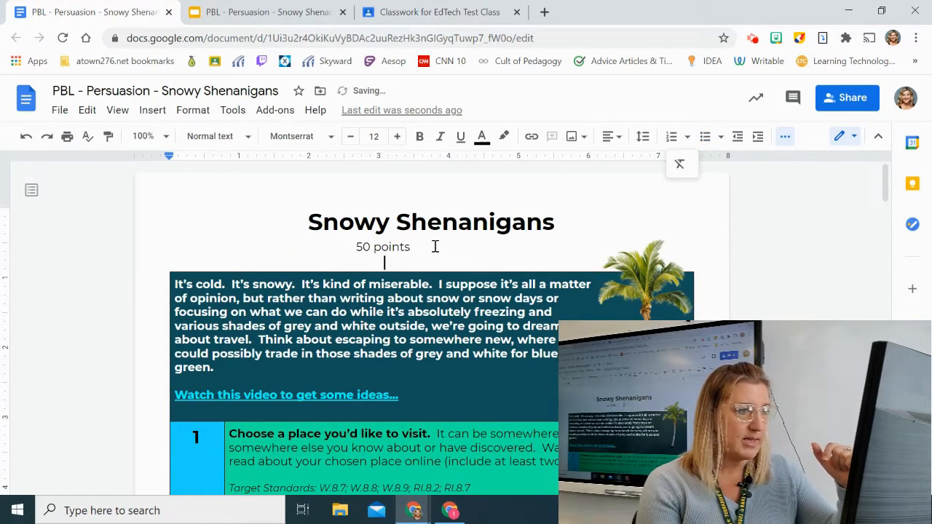
{"action": "left_click", "coordinate": [141, 116]}
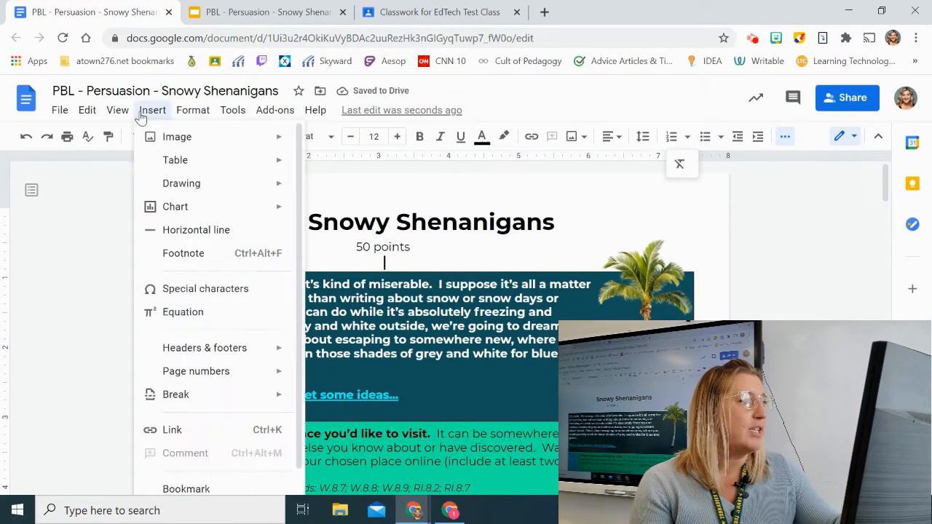
{"action": "mouse_move", "coordinate": [163, 161]}
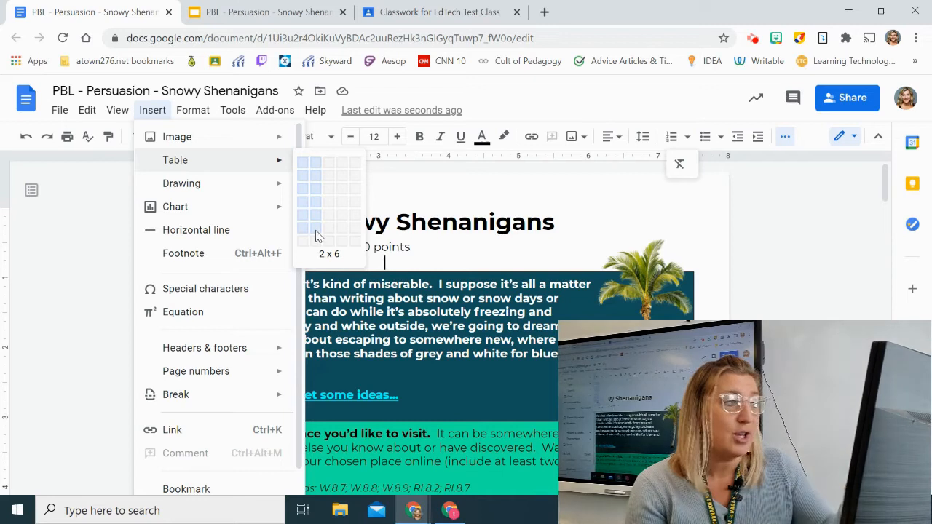
{"action": "left_click", "coordinate": [318, 236]}
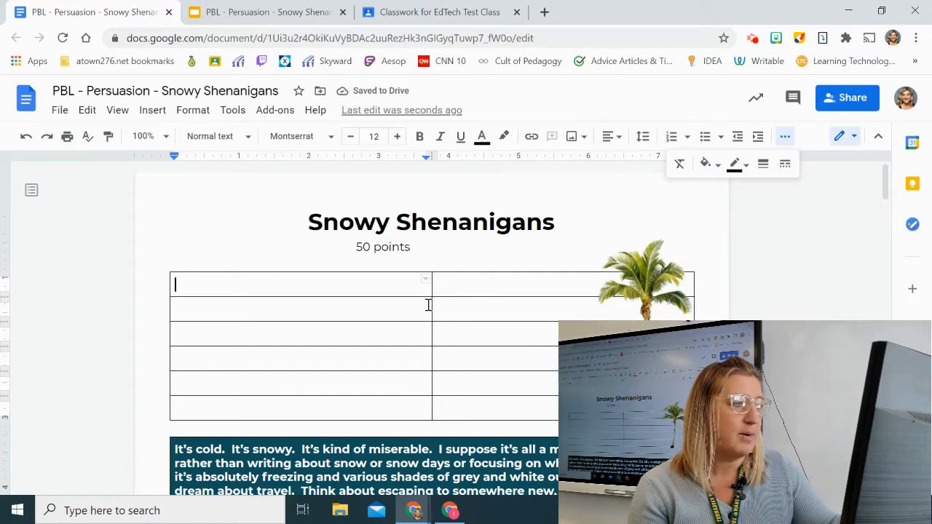
Narrow the new table's first column to about 0.75 inch, like the number column of the existing hyperdoc table.
{"action": "left_click_drag", "start_coordinate": [431, 306], "coordinate": [222, 329]}
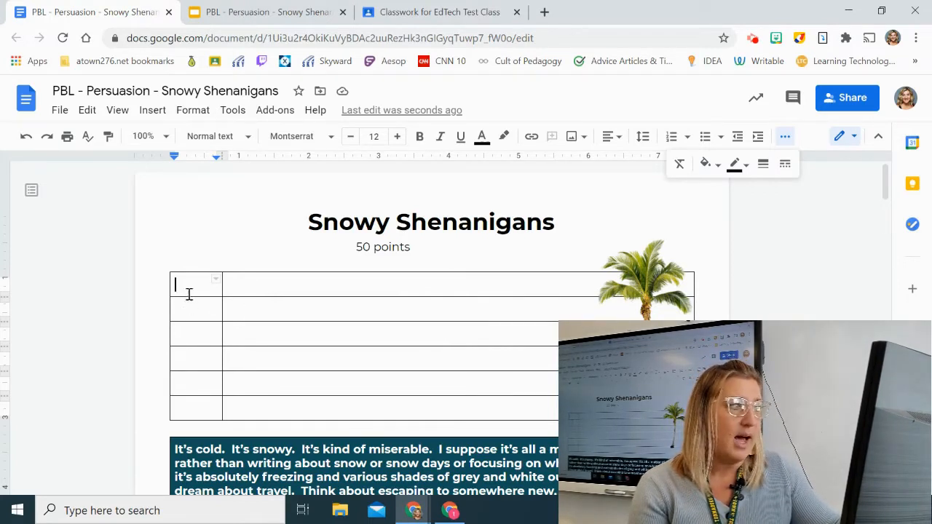
{"action": "scroll", "coordinate": [207, 306], "scroll_direction": "down", "scroll_amount": 5}
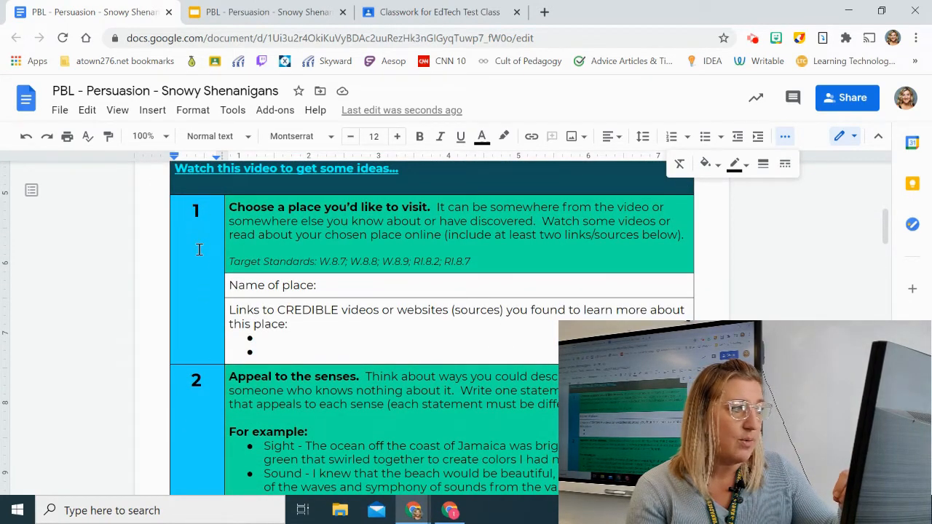
{"action": "scroll", "coordinate": [198, 284], "scroll_direction": "up", "scroll_amount": 2}
{"action": "scroll", "coordinate": [198, 284], "scroll_direction": "up", "scroll_amount": 4}
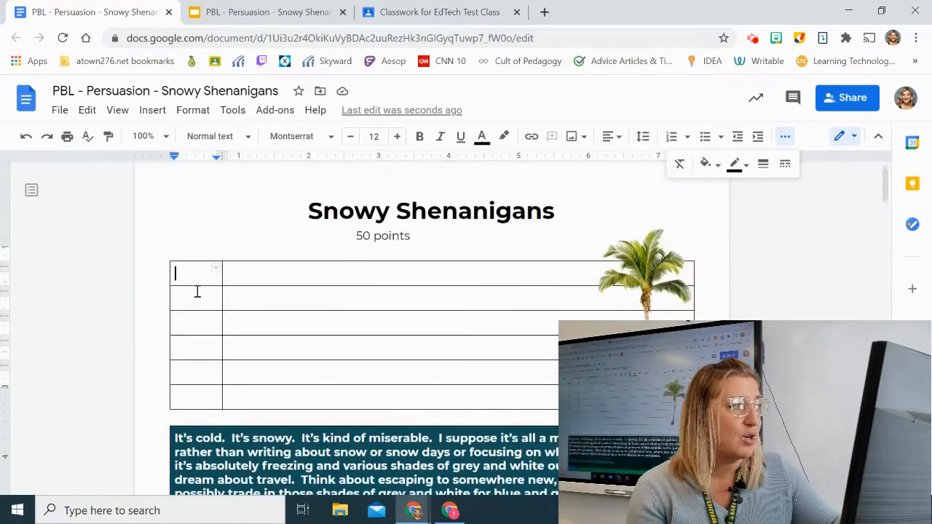
Merge the top three cells of the new table's first column into one cell.
{"action": "left_click_drag", "start_coordinate": [196, 285], "coordinate": [201, 335]}
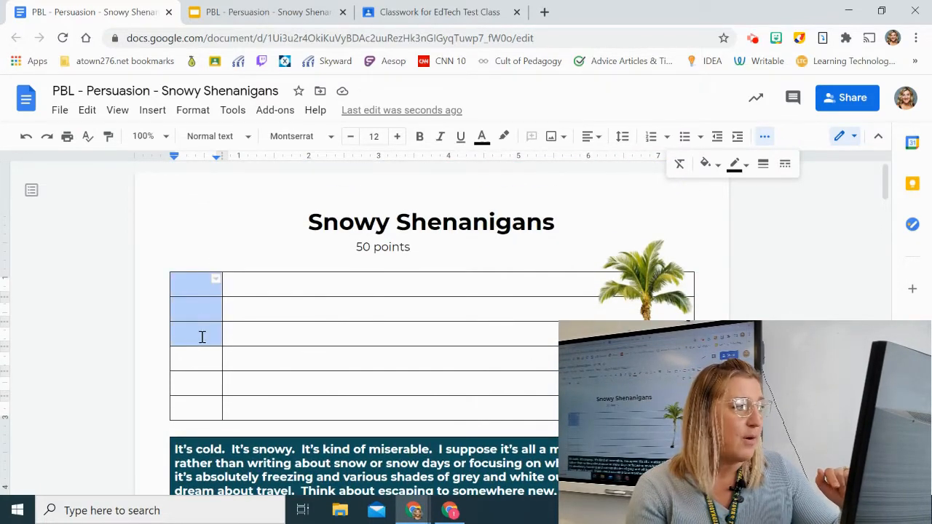
{"action": "right_click", "coordinate": [194, 284]}
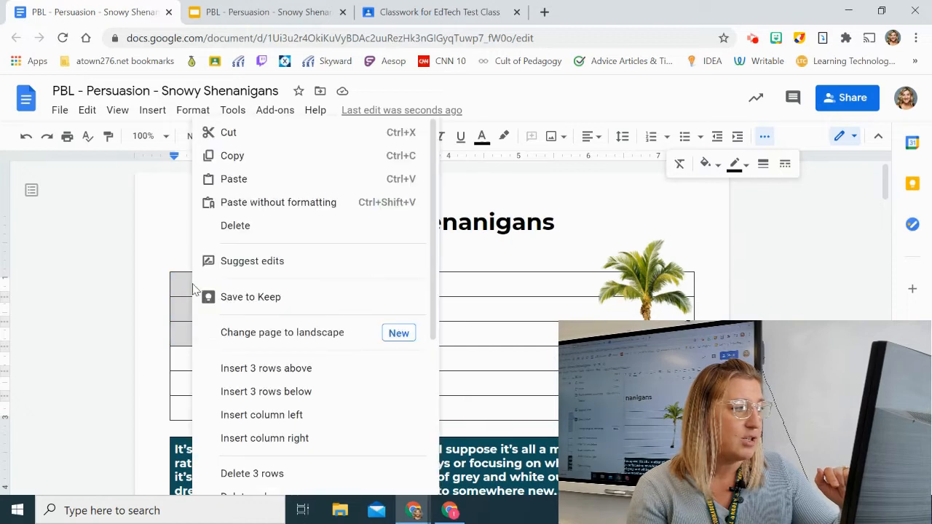
{"action": "scroll", "coordinate": [285, 370], "scroll_direction": "down", "scroll_amount": 3}
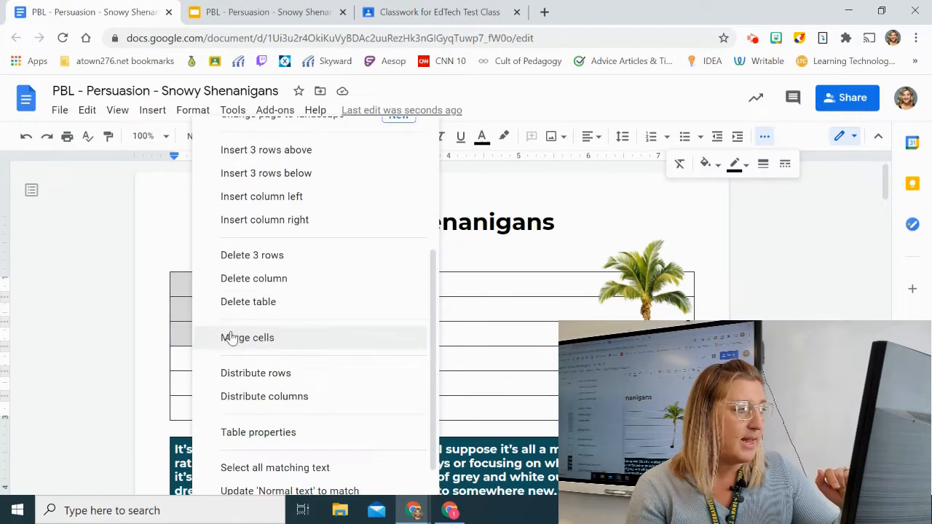
{"action": "left_click", "coordinate": [235, 335]}
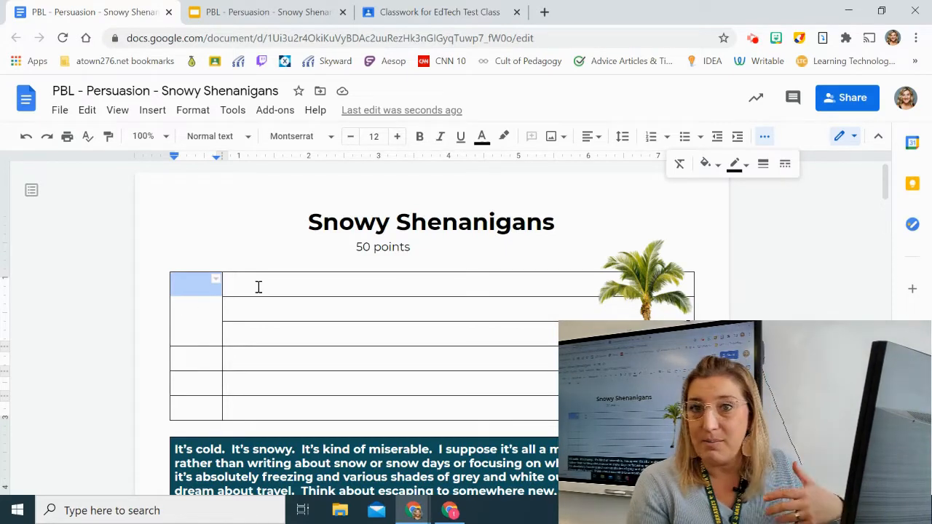
Enter the section number 1 in the merged number cell.
{"action": "left_click", "coordinate": [205, 313]}
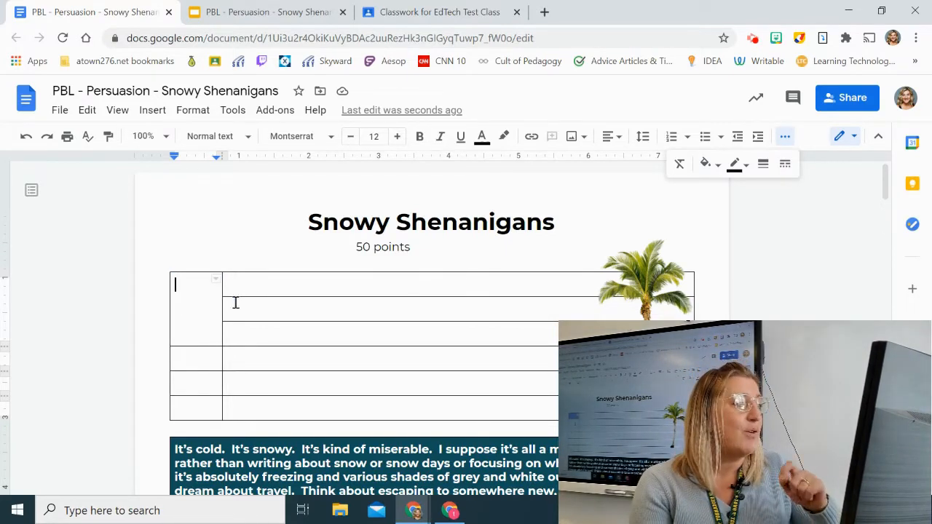
{"action": "double_click", "coordinate": [199, 286]}
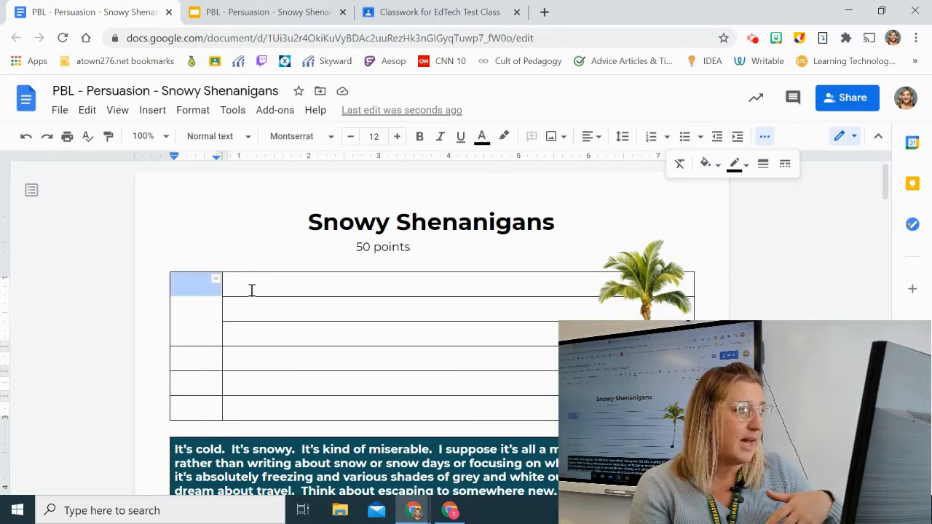
{"action": "double_click", "coordinate": [253, 290]}
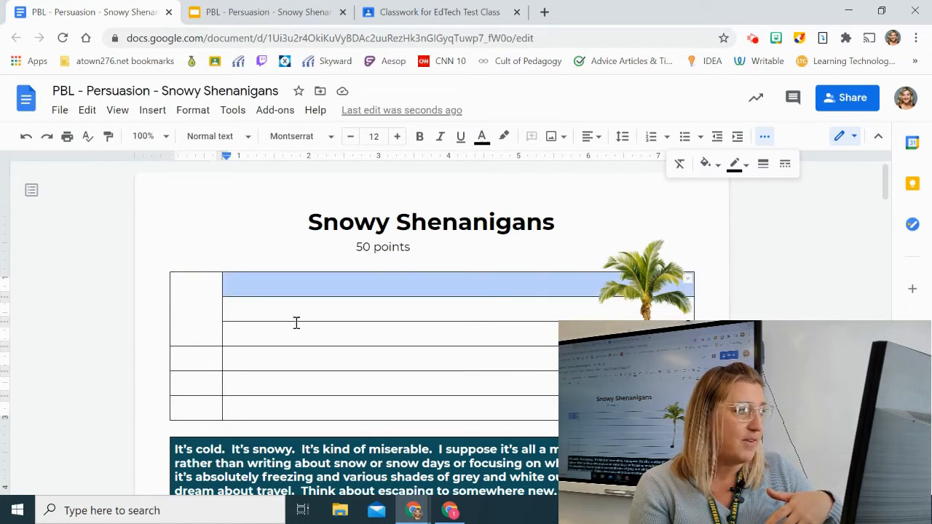
{"action": "double_click", "coordinate": [196, 313]}
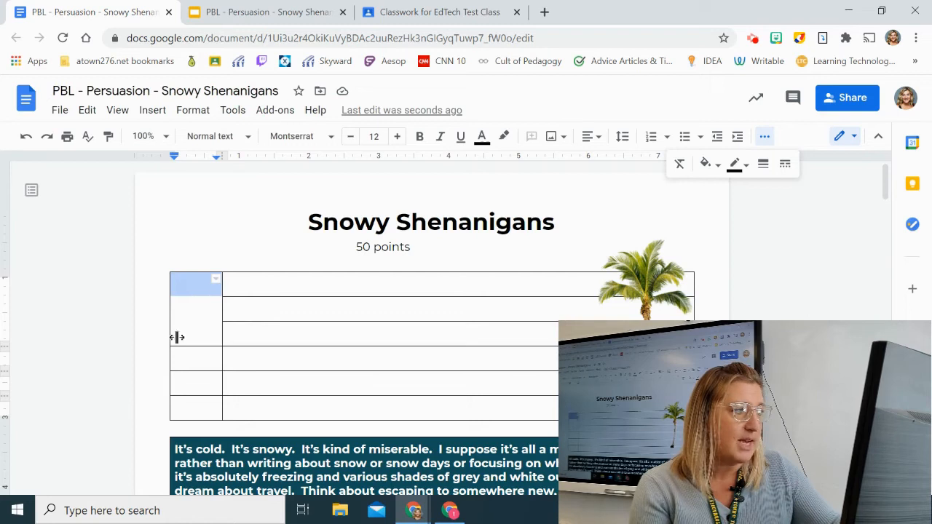
{"action": "type", "text": "1"}
Fill the merged number cell with bright green and select the cell beside it in the first row.
{"action": "double_click", "coordinate": [194, 301]}
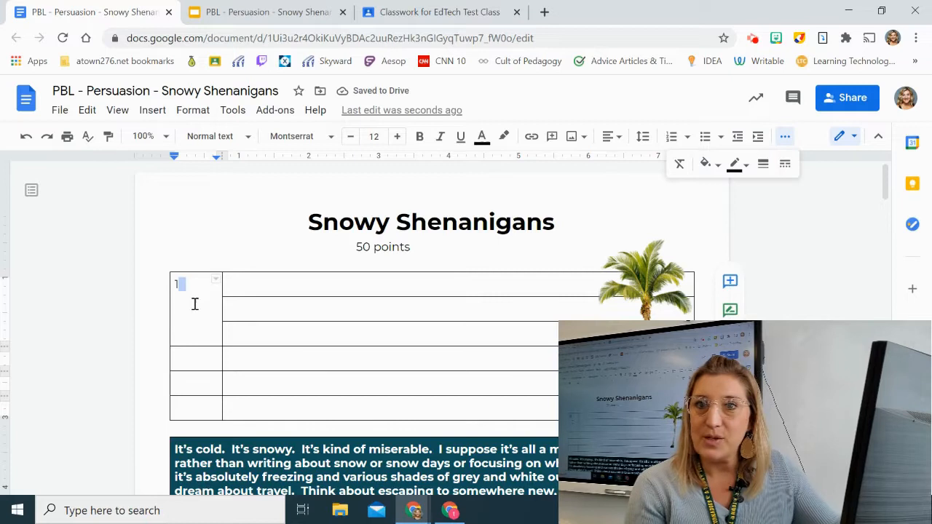
{"action": "left_click", "coordinate": [790, 141]}
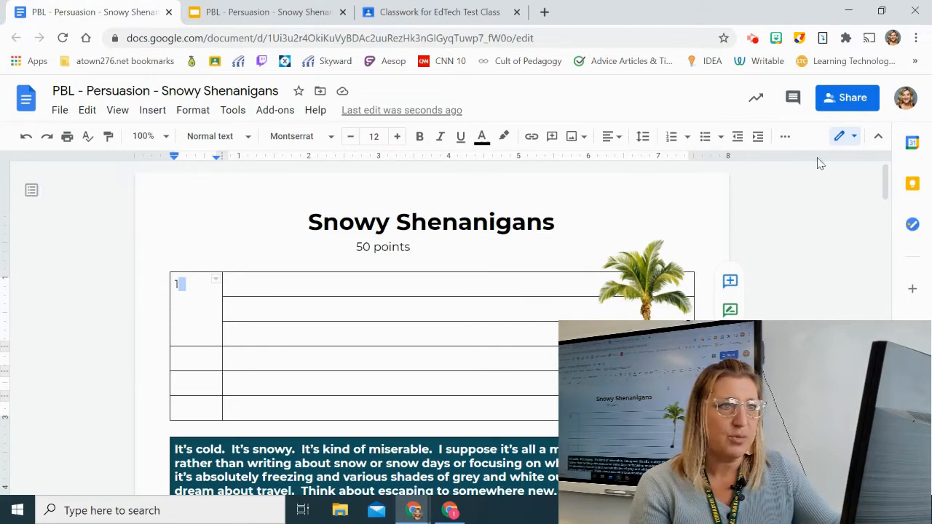
{"action": "left_click", "coordinate": [784, 137]}
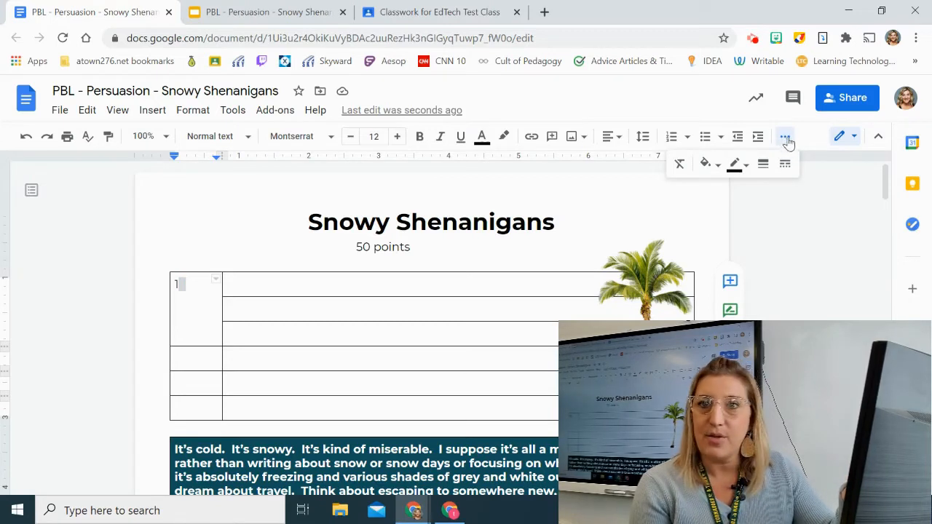
{"action": "left_click", "coordinate": [710, 164]}
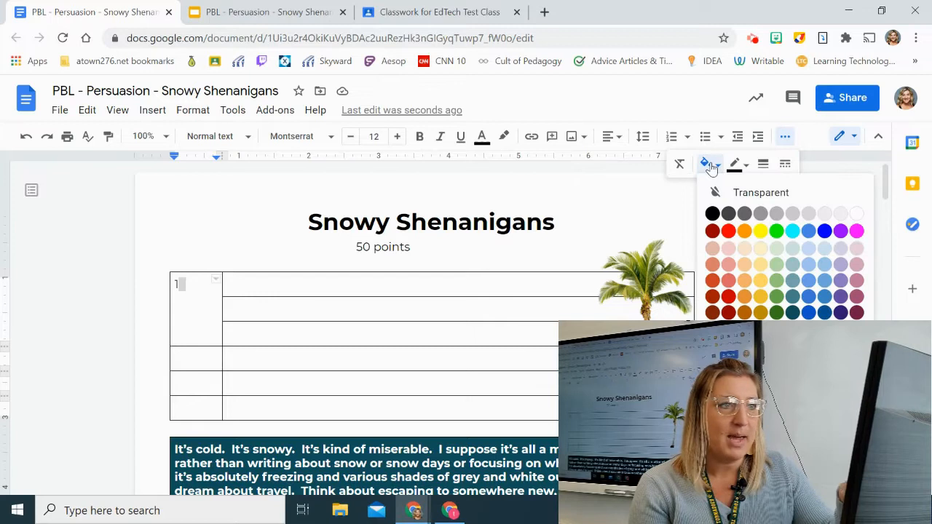
{"action": "left_click", "coordinate": [778, 231]}
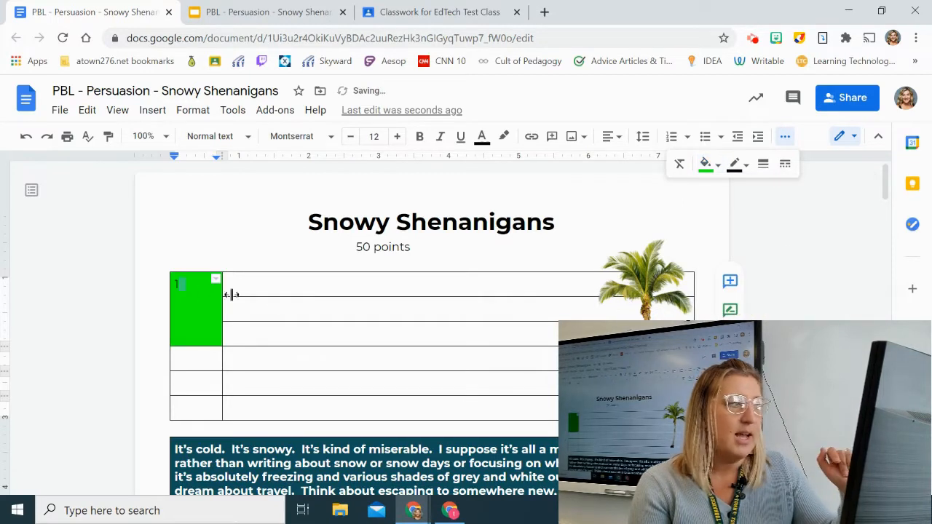
{"action": "left_click", "coordinate": [269, 295]}
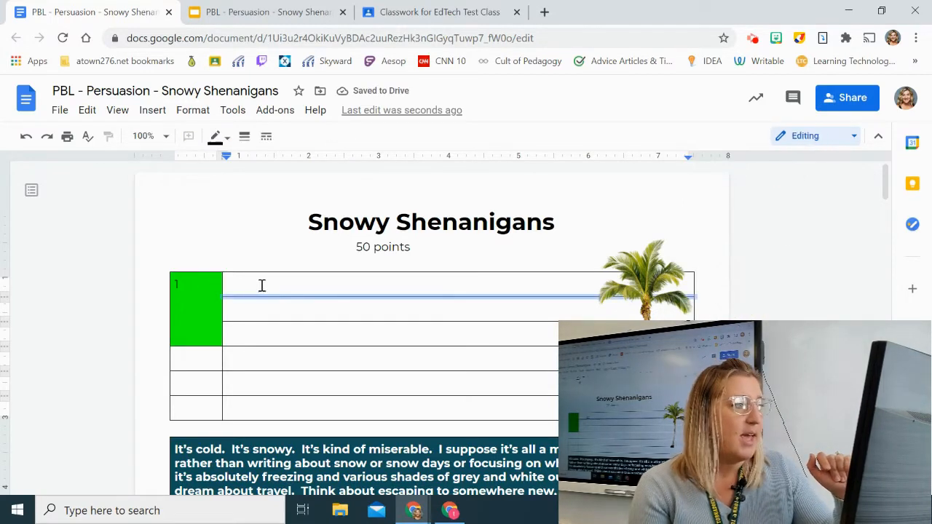
{"action": "left_click", "coordinate": [256, 286]}
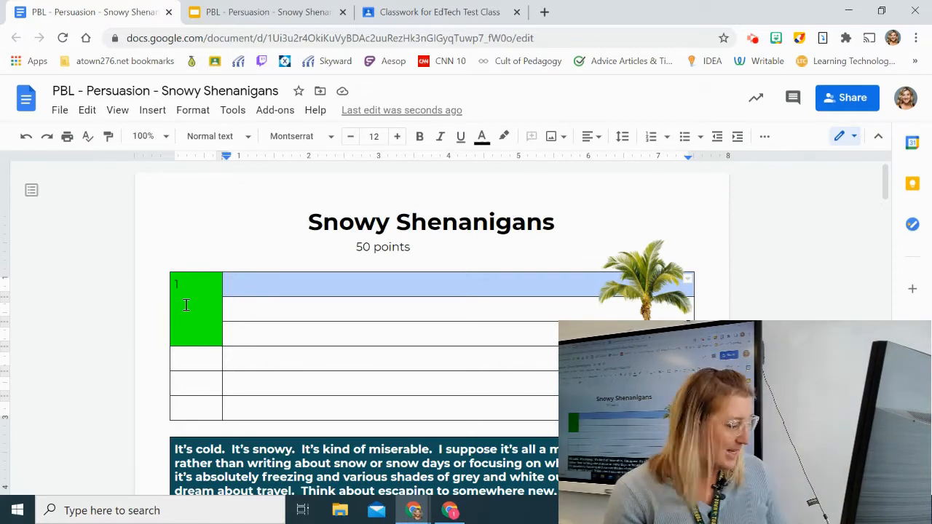
Undo the green fill, the number, the cell merge and the insertion of the new table.
{"action": "key", "text": "ctrl+z"}
{"action": "key", "text": "ctrl+z"}
{"action": "key", "text": "ctrl+z"}
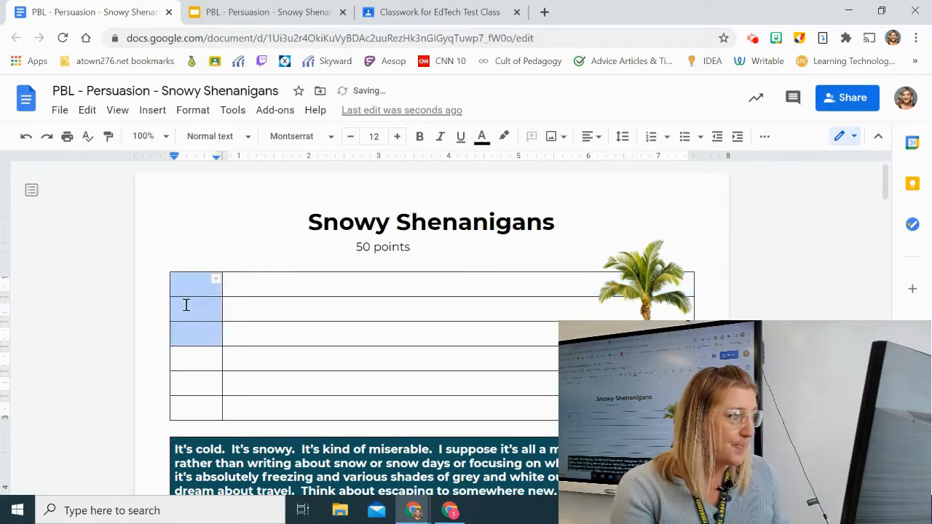
{"action": "key", "text": "ctrl+z"}
{"action": "key", "text": "ctrl+z"}
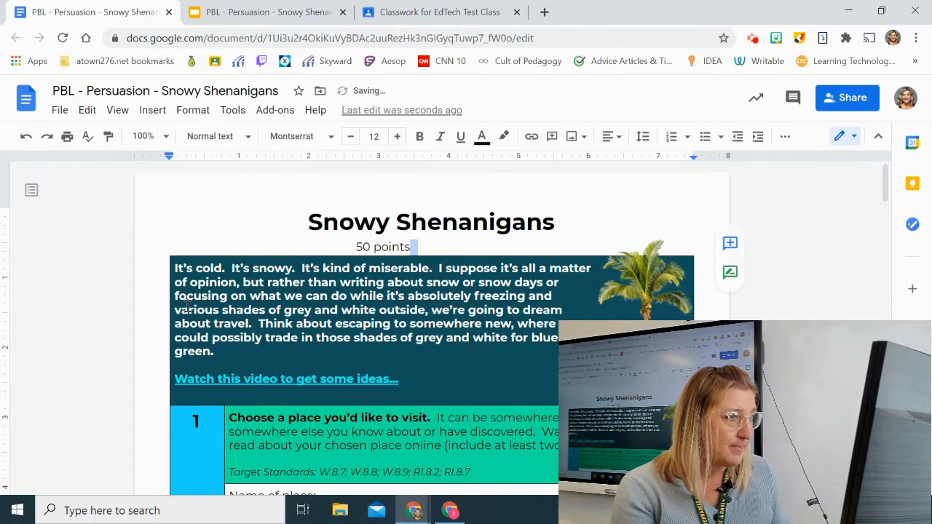
Examine section 1's instructions and answer cells, highlighting the start of its Target Standards line.
{"action": "scroll", "coordinate": [256, 304], "scroll_direction": "down", "scroll_amount": 2}
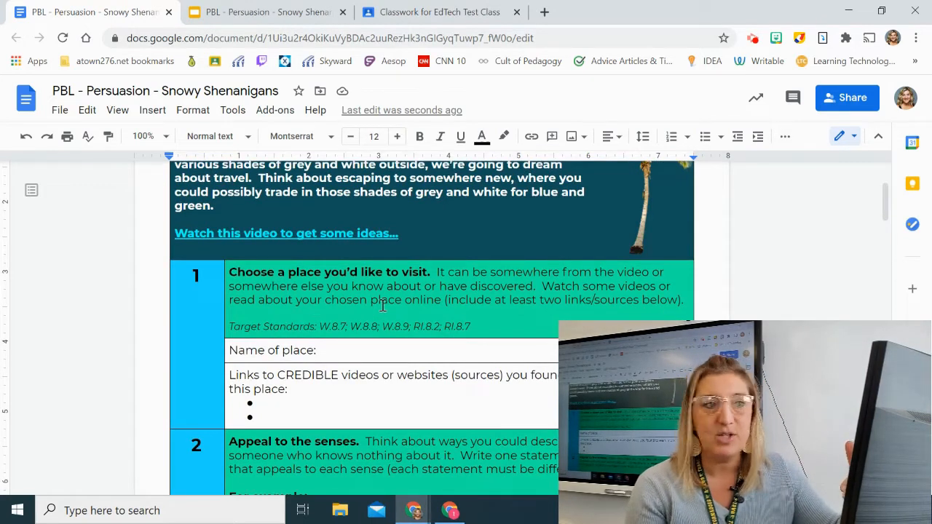
{"action": "scroll", "coordinate": [383, 306], "scroll_direction": "down", "scroll_amount": 1}
{"action": "scroll", "coordinate": [383, 306], "scroll_direction": "down", "scroll_amount": 1}
{"action": "scroll", "coordinate": [382, 306], "scroll_direction": "up", "scroll_amount": 1}
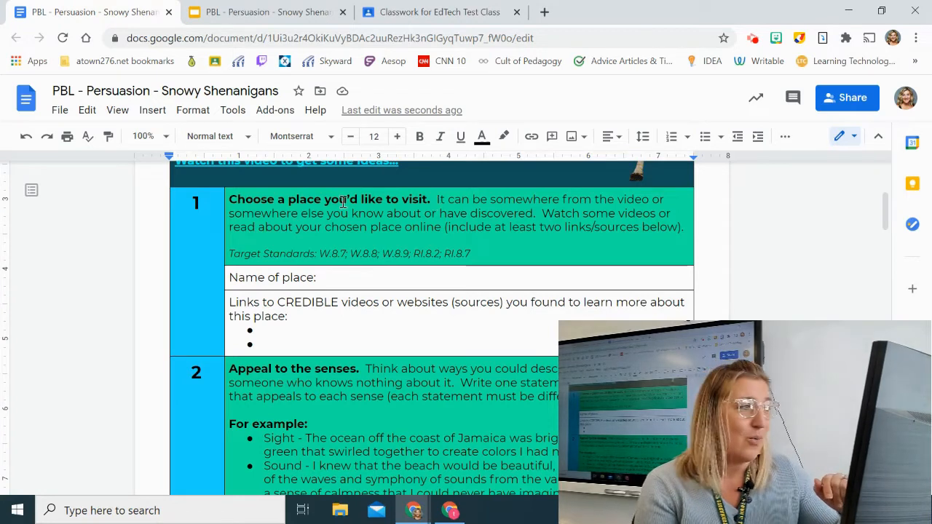
{"action": "left_click_drag", "start_coordinate": [230, 256], "coordinate": [333, 256]}
{"action": "scroll", "coordinate": [390, 259], "scroll_direction": "down", "scroll_amount": 1}
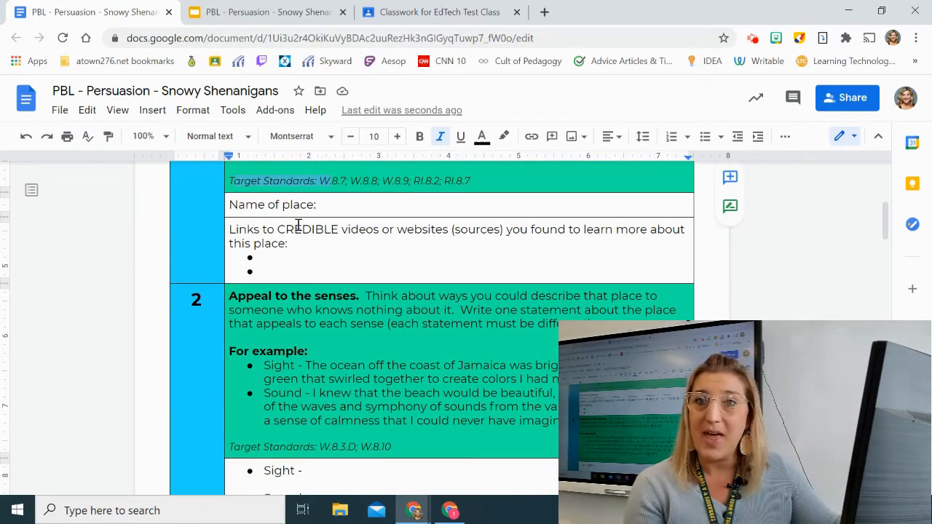
Review the sensory prompts, project requirements, outline, completion check and grading rubric, and return to the introduction of the document.
{"action": "scroll", "coordinate": [318, 240], "scroll_direction": "down", "scroll_amount": 4}
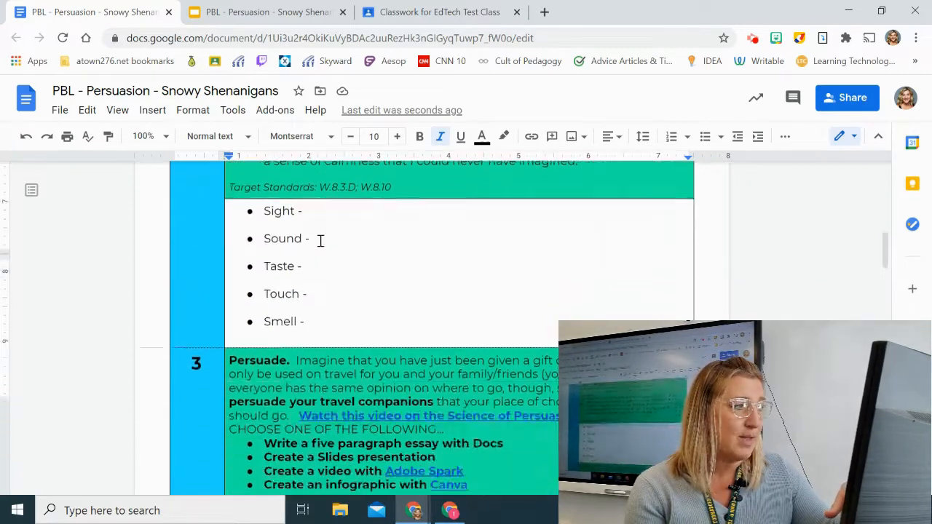
{"action": "scroll", "coordinate": [321, 241], "scroll_direction": "down", "scroll_amount": 3}
{"action": "scroll", "coordinate": [321, 242], "scroll_direction": "down", "scroll_amount": 2}
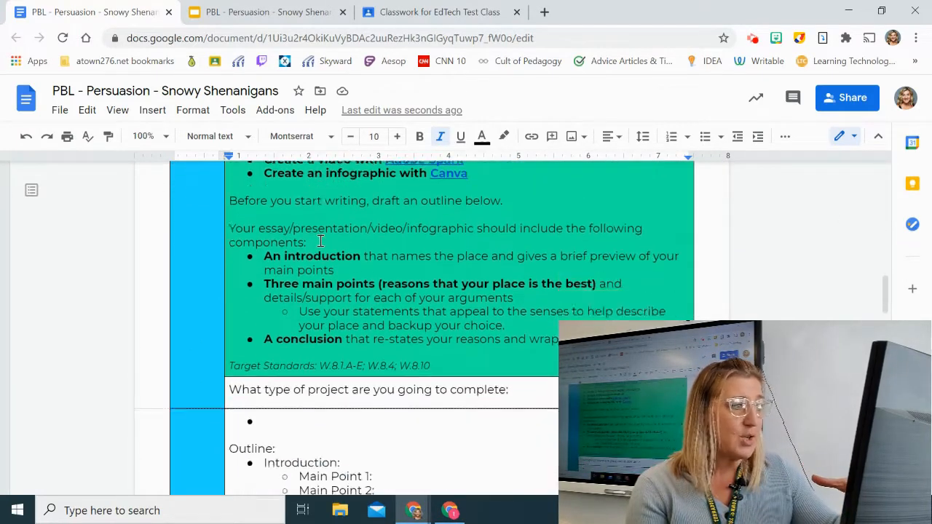
{"action": "scroll", "coordinate": [321, 241], "scroll_direction": "down", "scroll_amount": 1}
{"action": "scroll", "coordinate": [321, 241], "scroll_direction": "down", "scroll_amount": 5}
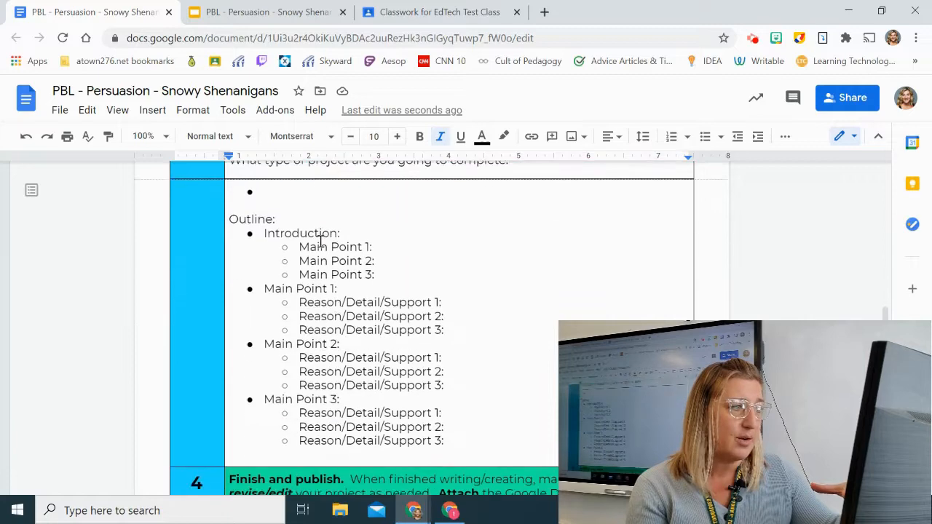
{"action": "scroll", "coordinate": [320, 241], "scroll_direction": "down", "scroll_amount": 5}
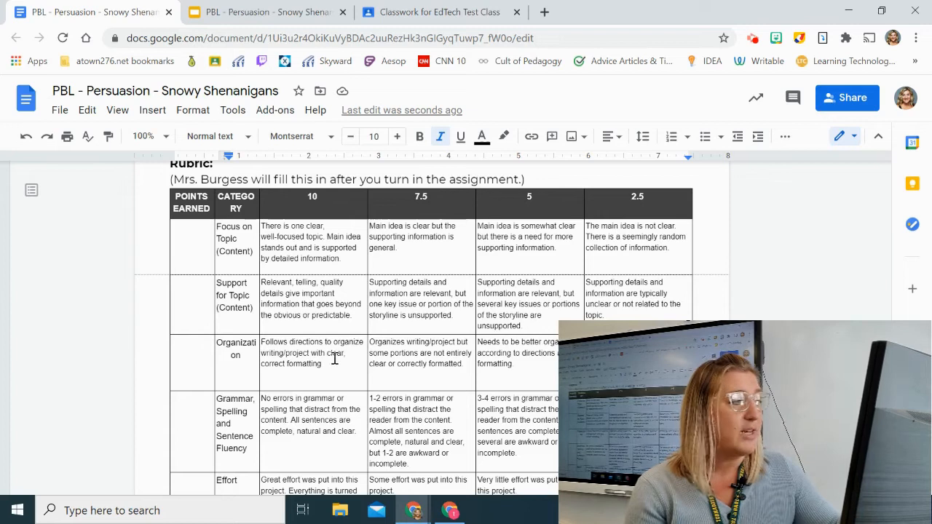
{"action": "scroll", "coordinate": [335, 356], "scroll_direction": "up", "scroll_amount": 2}
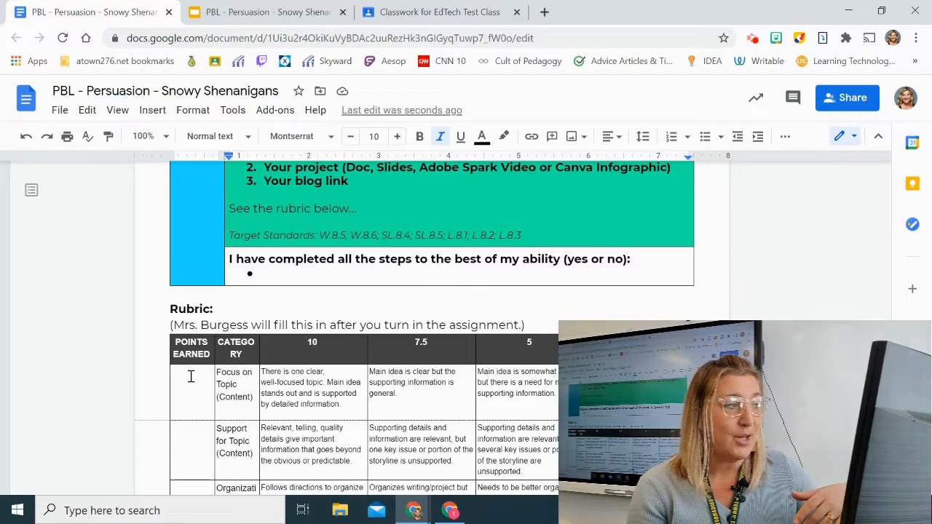
{"action": "scroll", "coordinate": [210, 381], "scroll_direction": "up", "scroll_amount": 8}
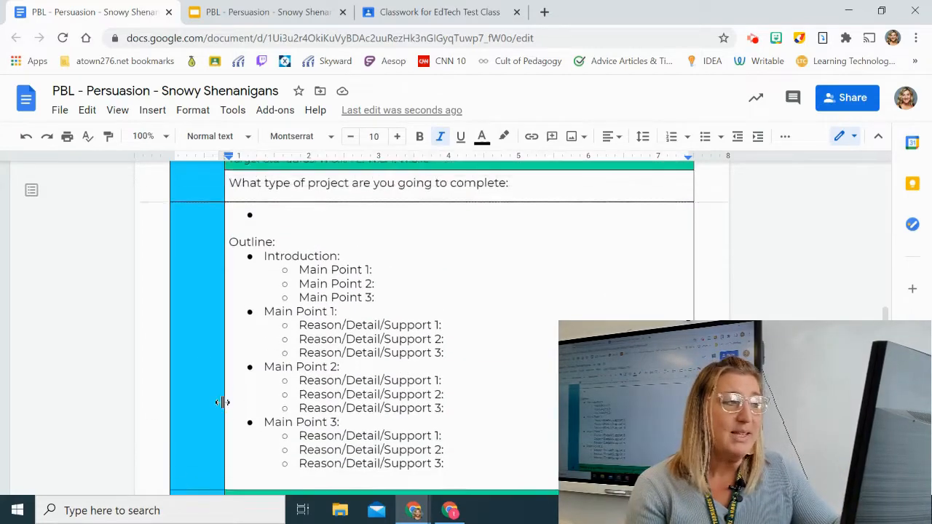
{"action": "scroll", "coordinate": [223, 403], "scroll_direction": "up", "scroll_amount": 15}
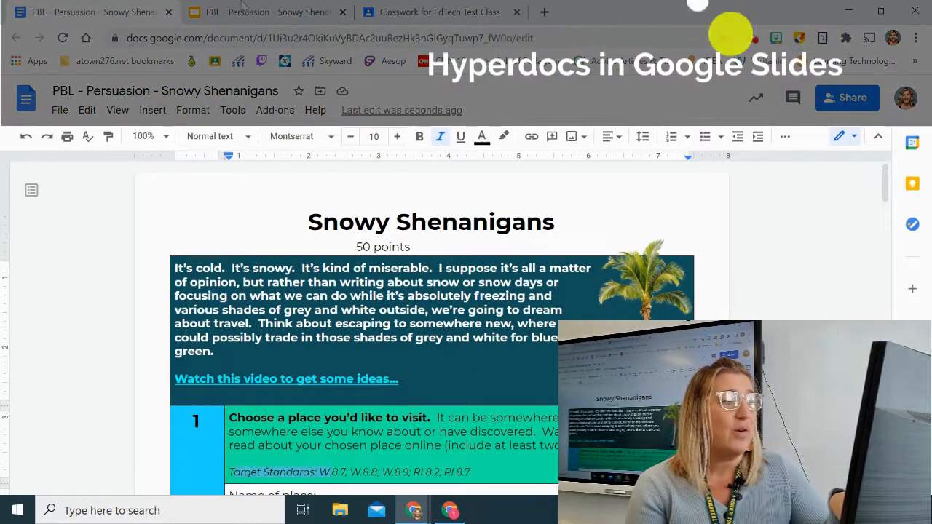
{"action": "scroll", "coordinate": [402, 361], "scroll_direction": "down", "scroll_amount": 2}
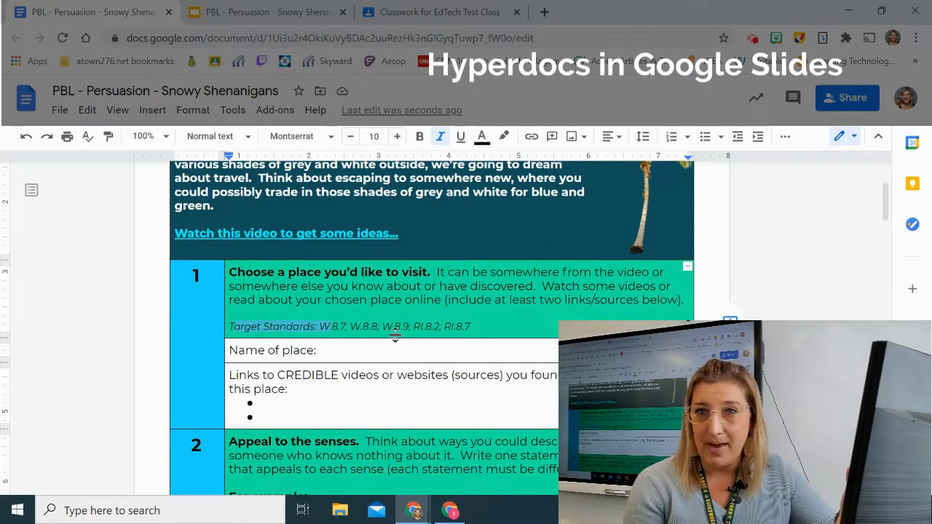
{"action": "scroll", "coordinate": [402, 342], "scroll_direction": "up", "scroll_amount": 2}
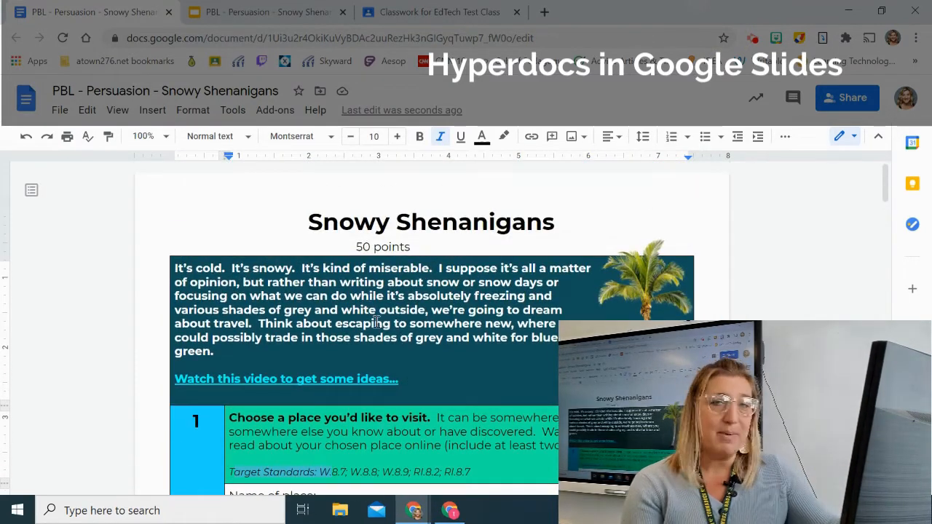
Compare the Google Slides version of Snowy Shenanigans with the Google Docs version's sections, ending back in the document at section 1.
{"action": "left_click", "coordinate": [230, 12]}
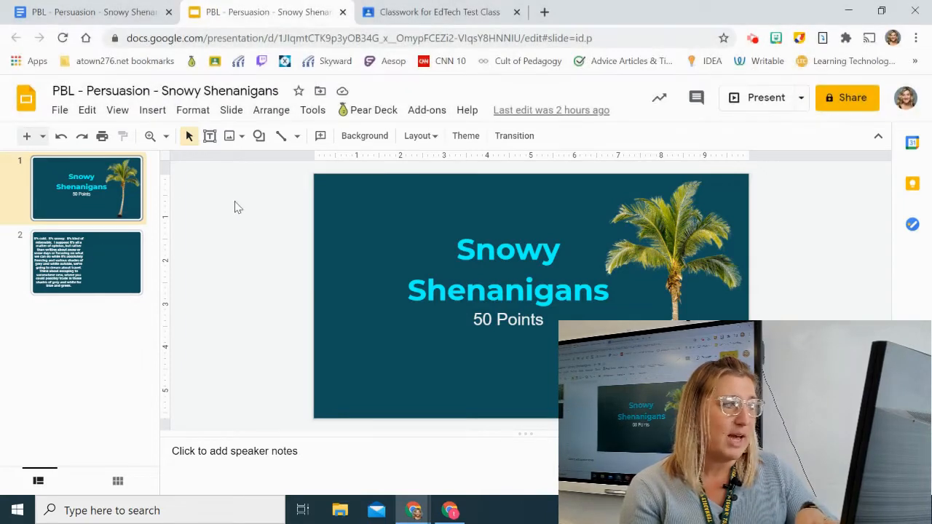
{"action": "left_click", "coordinate": [106, 12]}
{"action": "scroll", "coordinate": [270, 367], "scroll_direction": "down", "scroll_amount": 7}
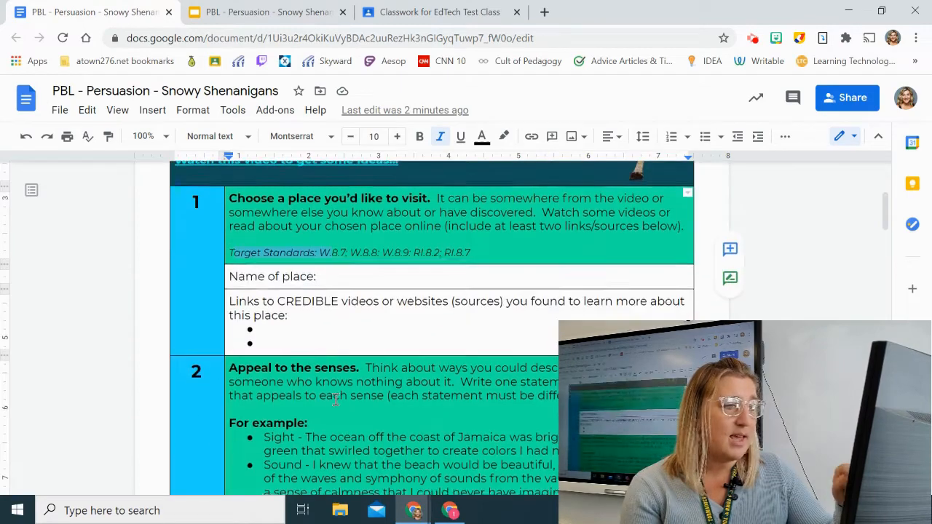
{"action": "scroll", "coordinate": [340, 391], "scroll_direction": "down", "scroll_amount": 3}
{"action": "scroll", "coordinate": [340, 391], "scroll_direction": "up", "scroll_amount": 10}
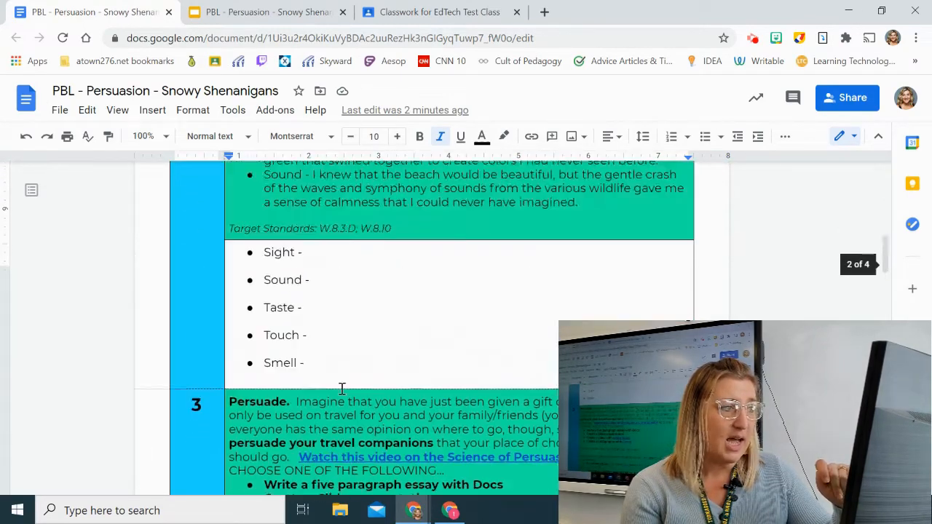
{"action": "scroll", "coordinate": [342, 393], "scroll_direction": "down", "scroll_amount": 2}
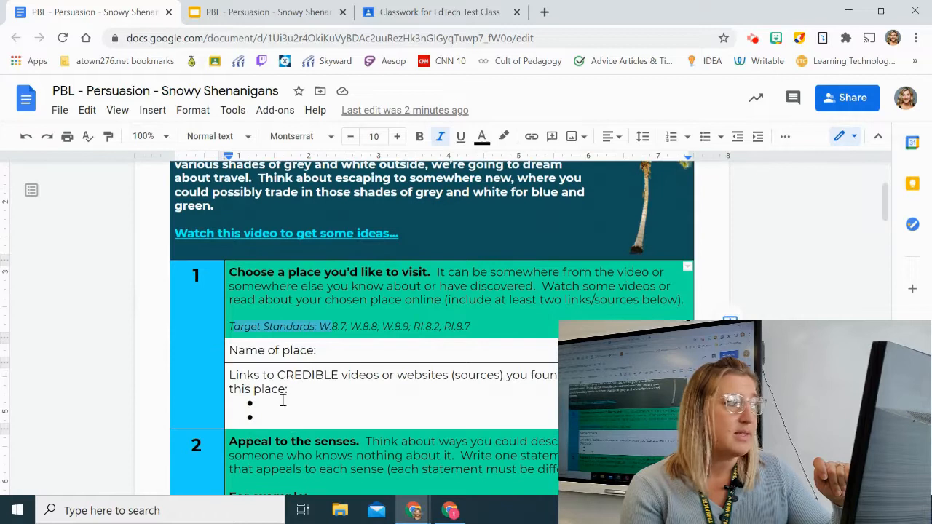
{"action": "left_click", "coordinate": [216, 8]}
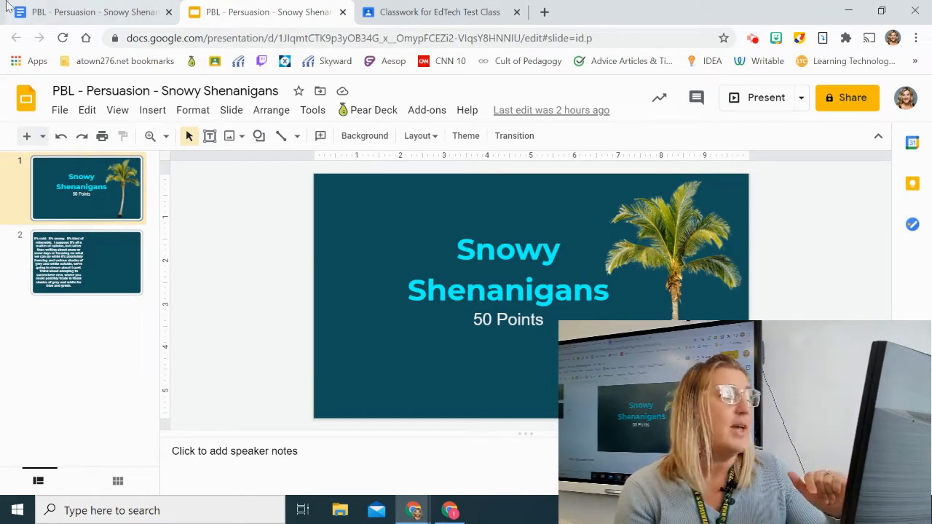
{"action": "left_click", "coordinate": [63, 18]}
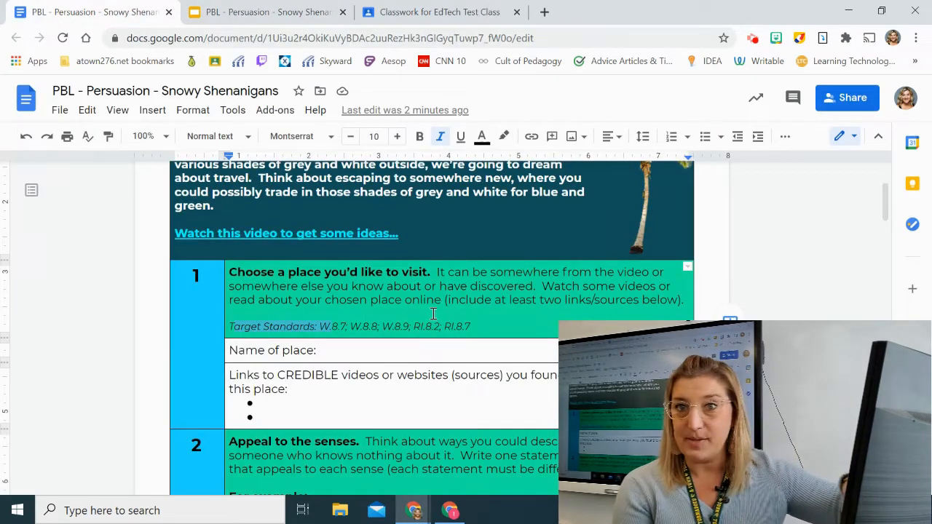
Look over section 1 in the document, then switch to the Google Slides version and review its title and introduction slides.
{"action": "scroll", "coordinate": [469, 331], "scroll_direction": "up", "scroll_amount": 2}
{"action": "scroll", "coordinate": [437, 313], "scroll_direction": "down", "scroll_amount": 2}
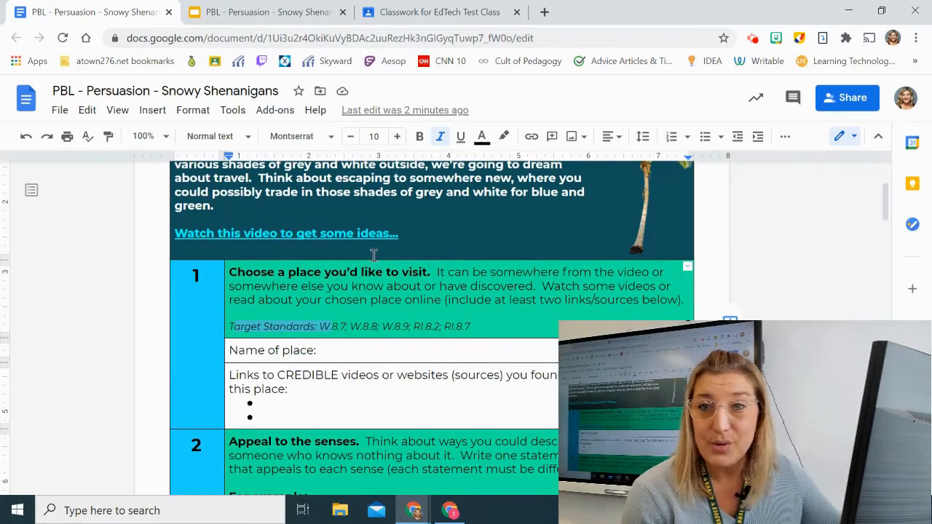
{"action": "scroll", "coordinate": [267, 403], "scroll_direction": "down", "scroll_amount": 1}
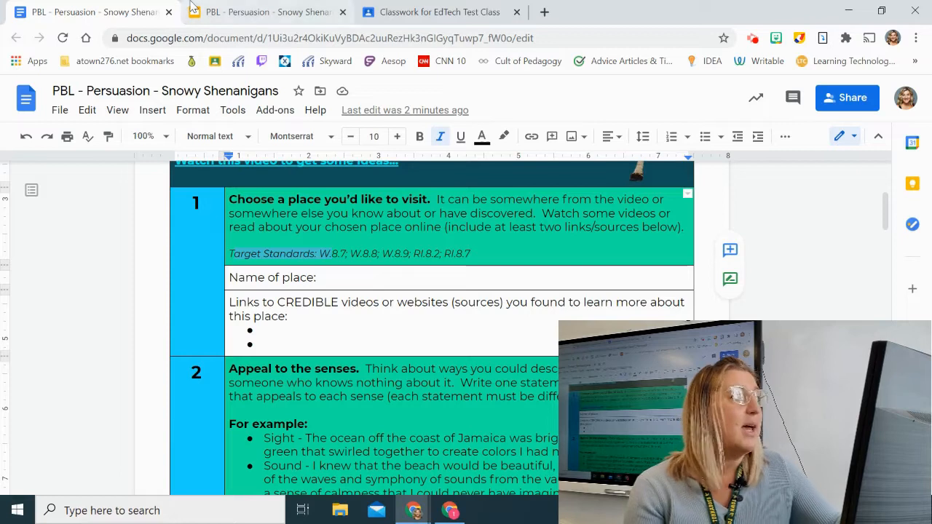
{"action": "left_click", "coordinate": [269, 10]}
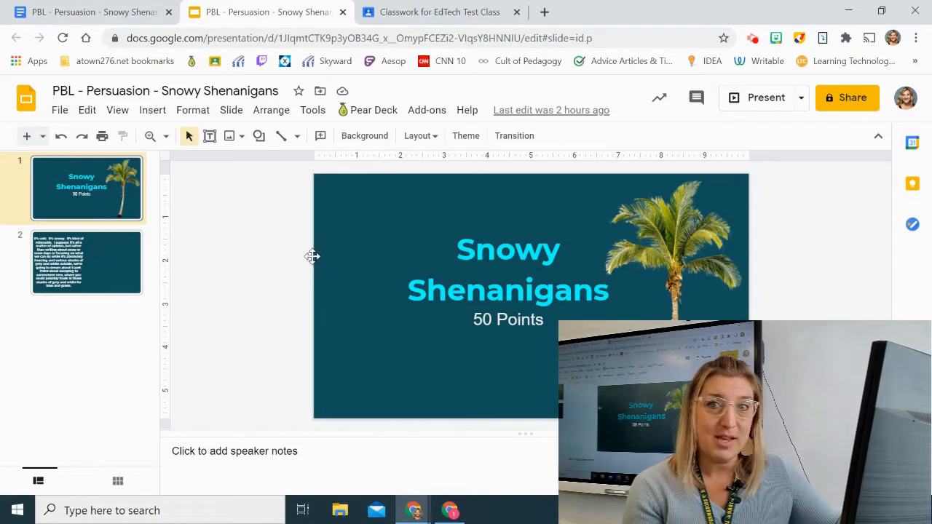
{"action": "left_click", "coordinate": [93, 278]}
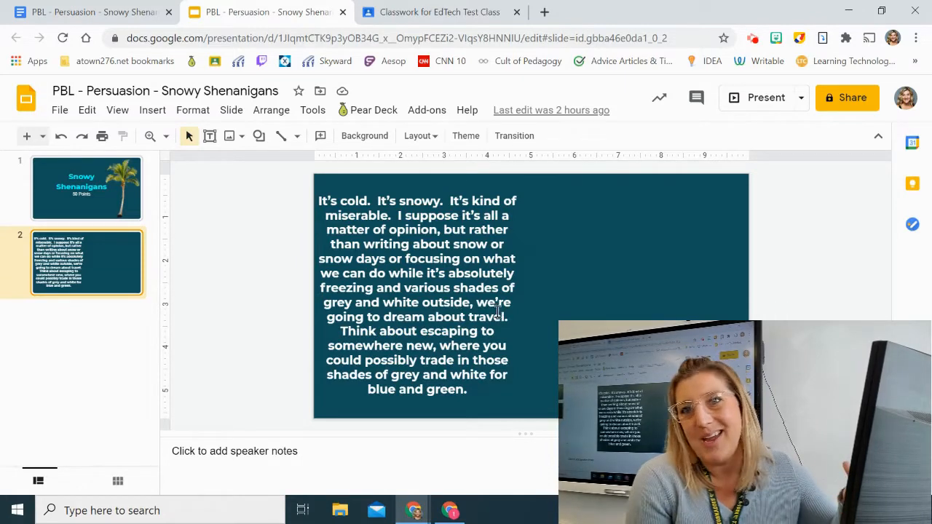
{"action": "left_click", "coordinate": [99, 203]}
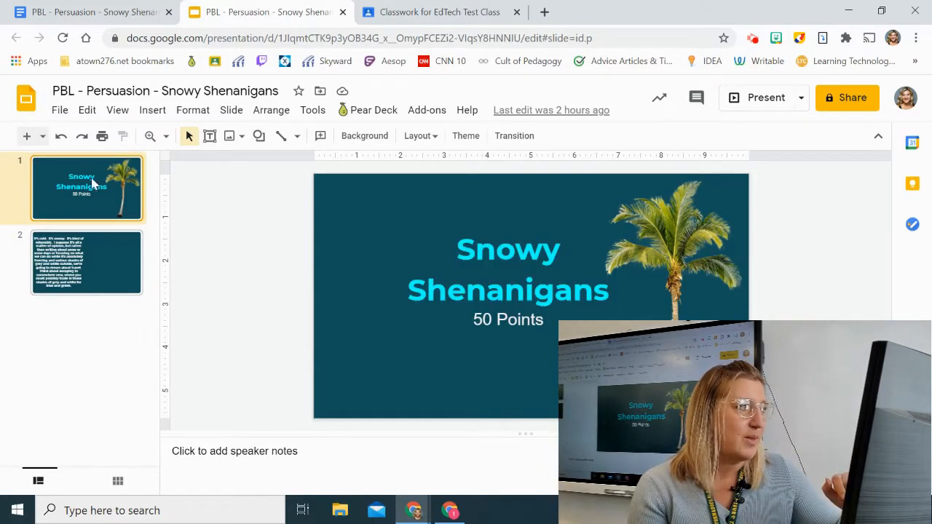
Start a video insertion on slide 2 and copy the "Watch this video to get some ideas..." link from the Google Docs version.
{"action": "left_click", "coordinate": [105, 271]}
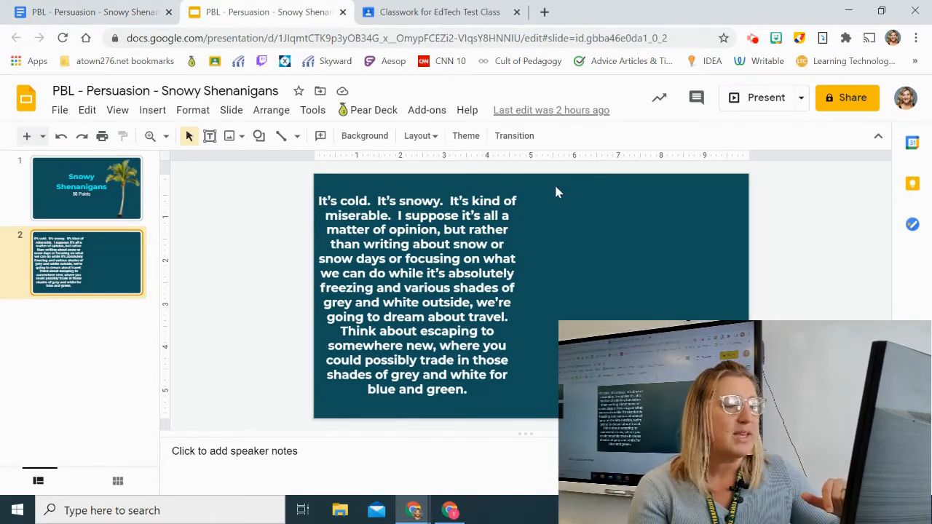
{"action": "left_click", "coordinate": [160, 114]}
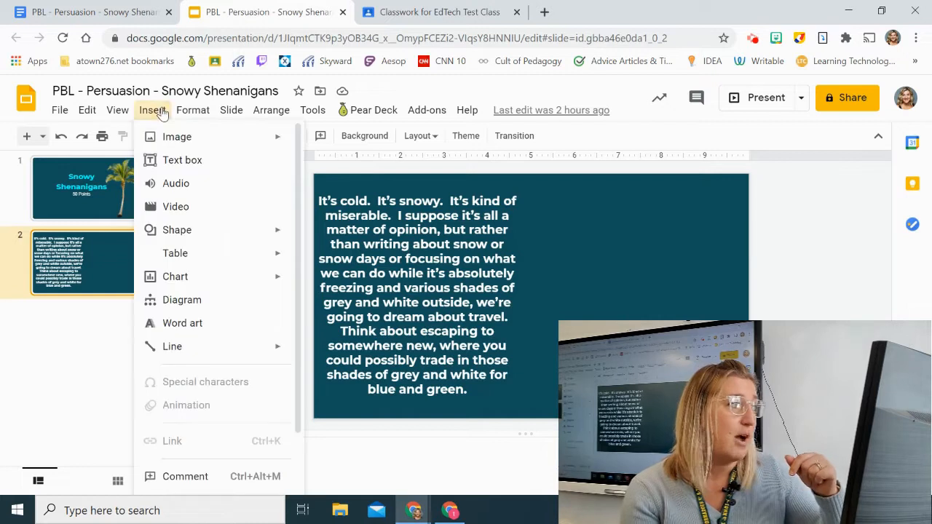
{"action": "left_click", "coordinate": [178, 206]}
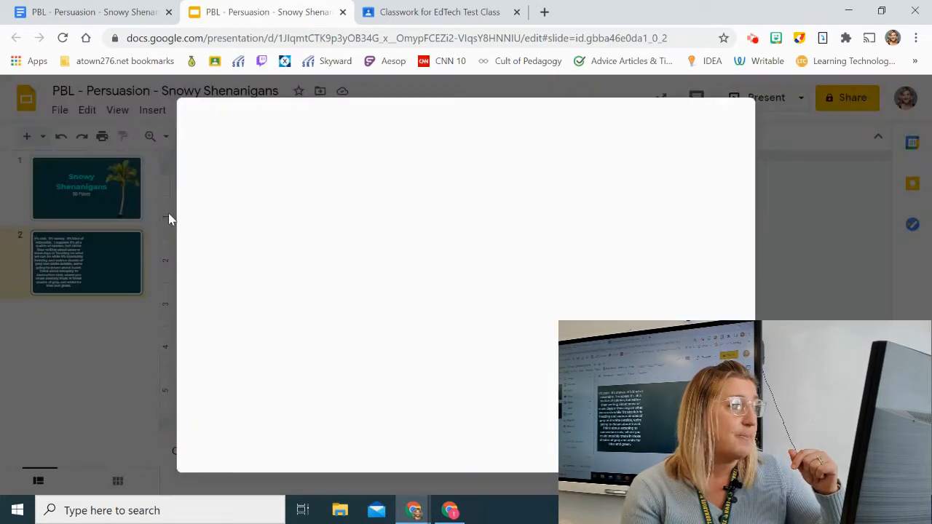
{"action": "left_click", "coordinate": [32, 8]}
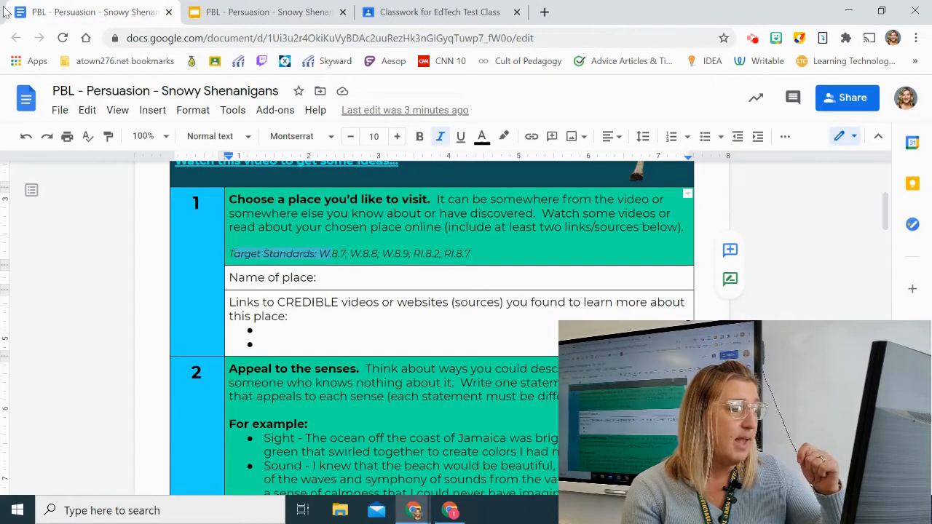
{"action": "scroll", "coordinate": [384, 260], "scroll_direction": "up", "scroll_amount": 1}
{"action": "scroll", "coordinate": [384, 260], "scroll_direction": "up", "scroll_amount": 3}
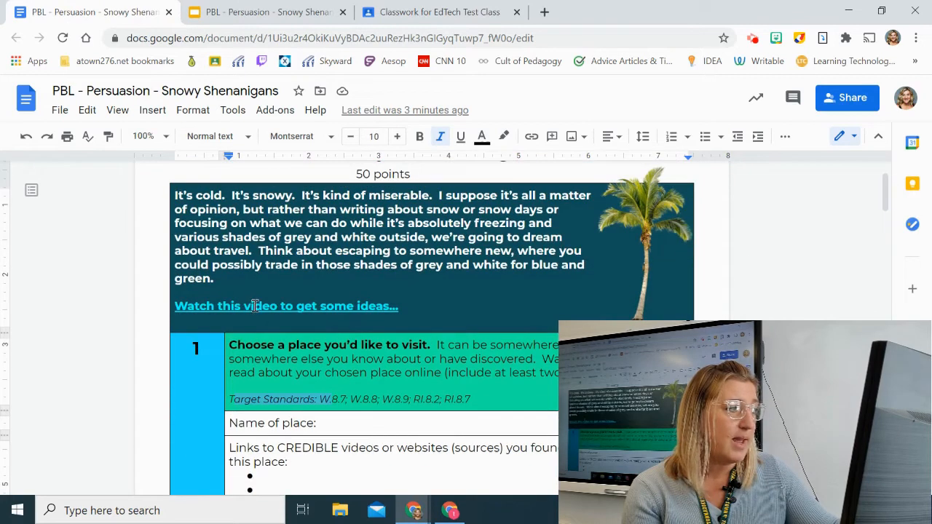
{"action": "left_click", "coordinate": [255, 306]}
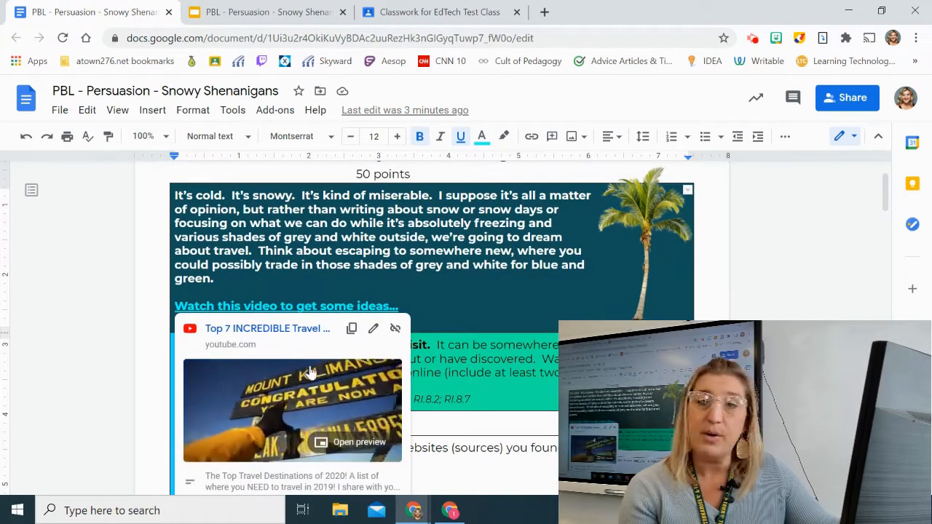
{"action": "left_click", "coordinate": [353, 329]}
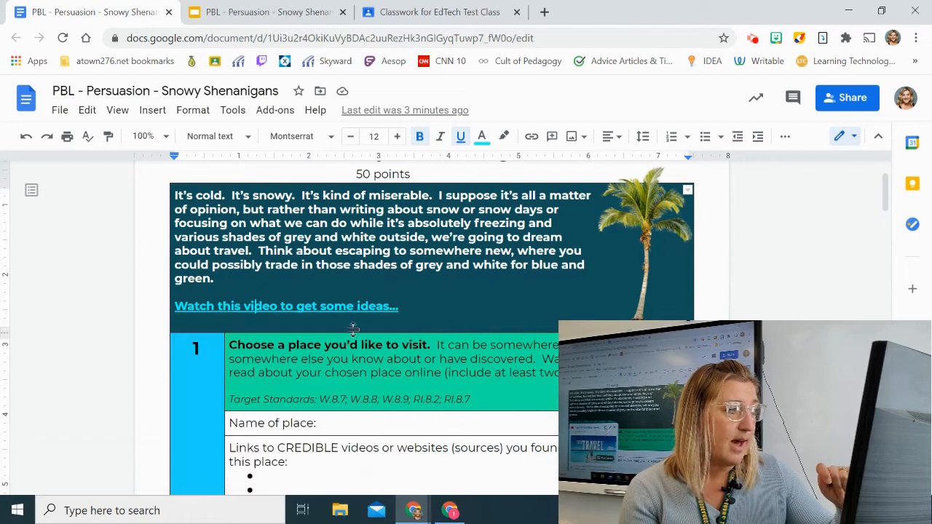
Back in Google Slides, find the video by its copied YouTube link, insert it on slide 2 and play it.
{"action": "left_click", "coordinate": [309, 16]}
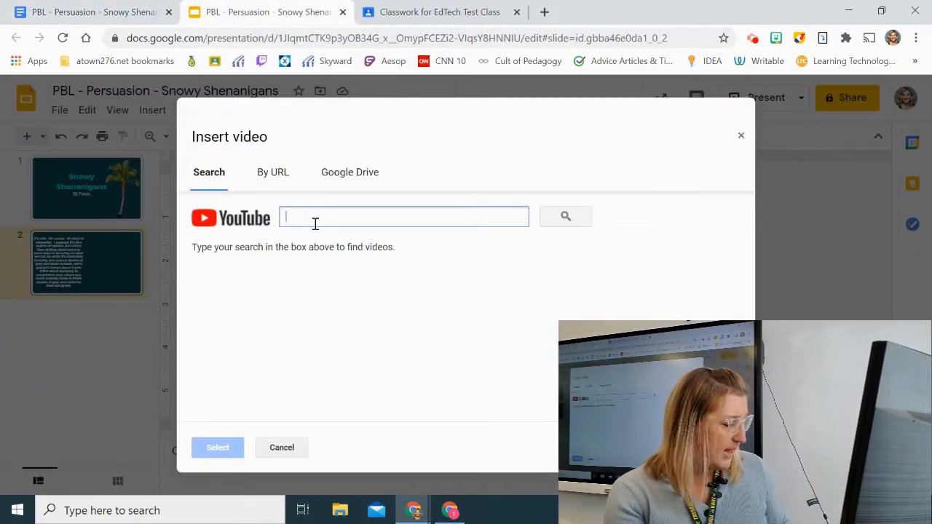
{"action": "key", "text": "ctrl+v"}
{"action": "left_click", "coordinate": [568, 217]}
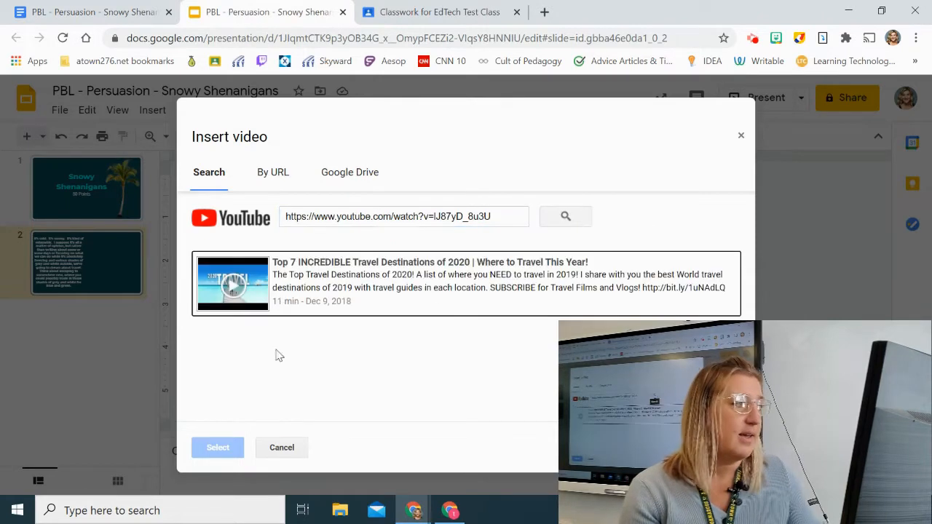
{"action": "left_click", "coordinate": [341, 290]}
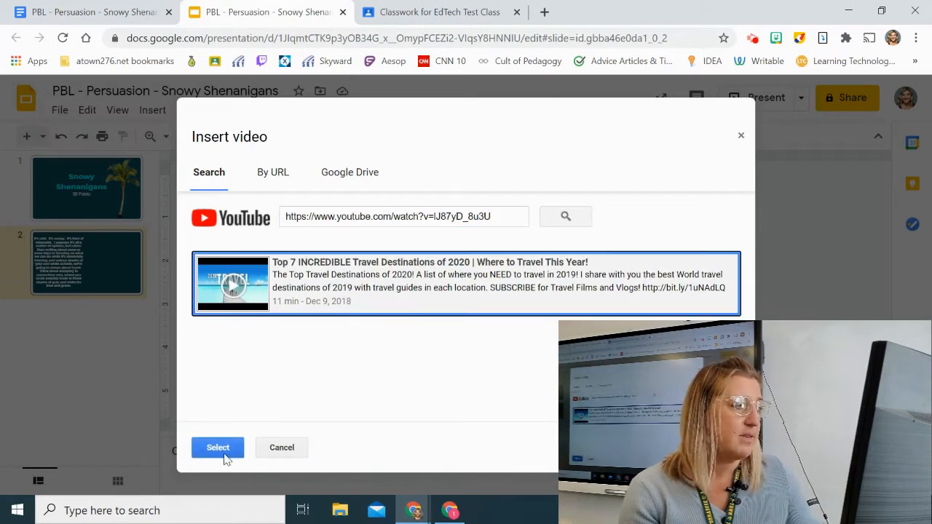
{"action": "left_click", "coordinate": [225, 453]}
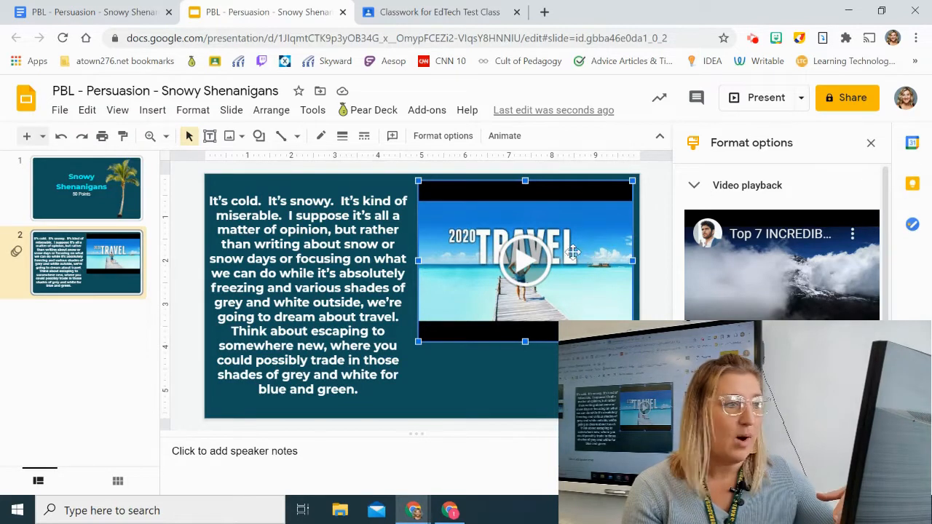
{"action": "left_click", "coordinate": [535, 269]}
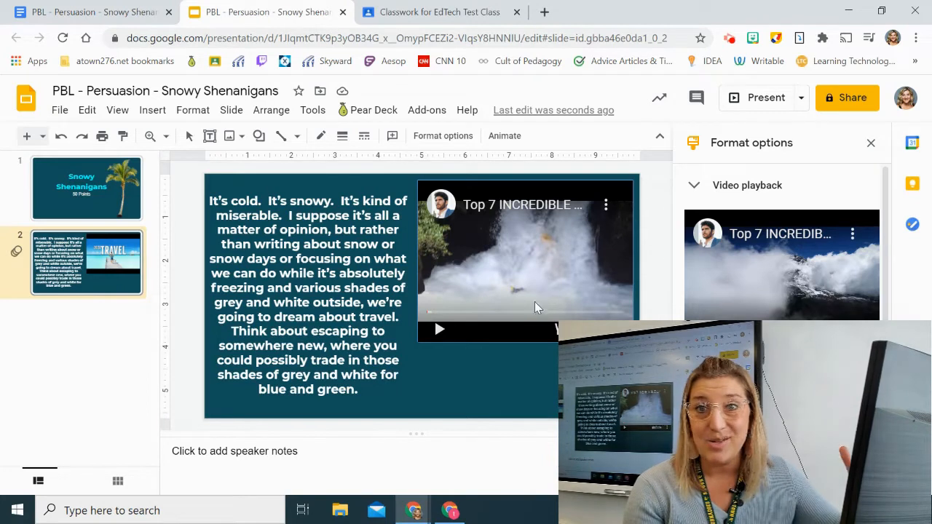
Add a slide with the Blank layout after slide 2.
{"action": "left_click", "coordinate": [81, 297]}
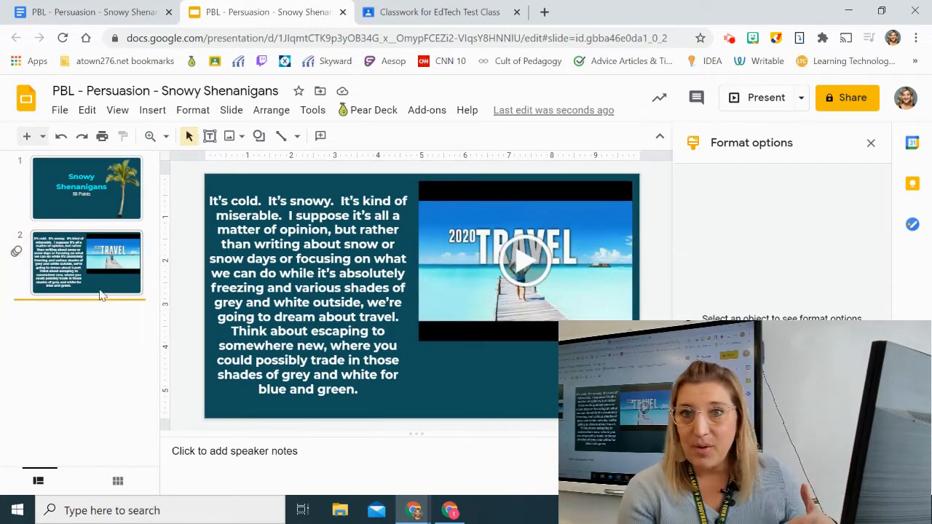
{"action": "left_click", "coordinate": [42, 137]}
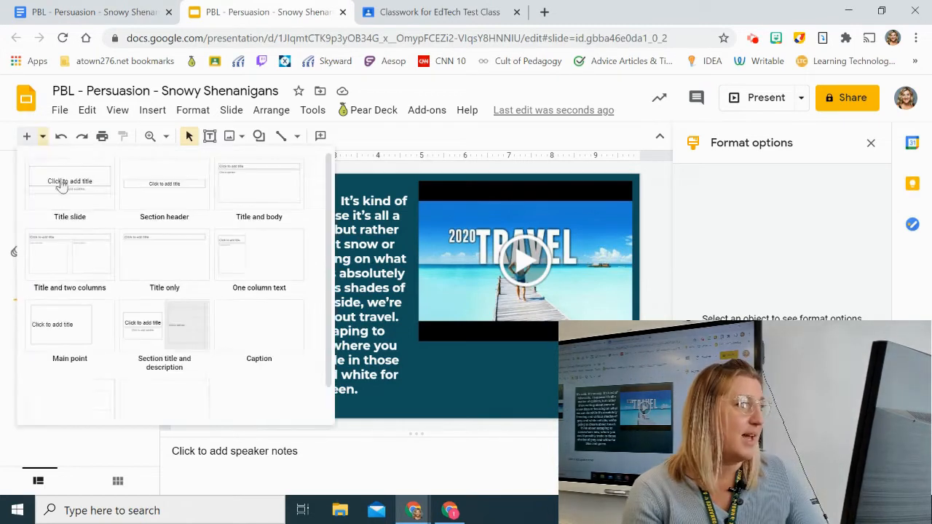
{"action": "left_click", "coordinate": [172, 407]}
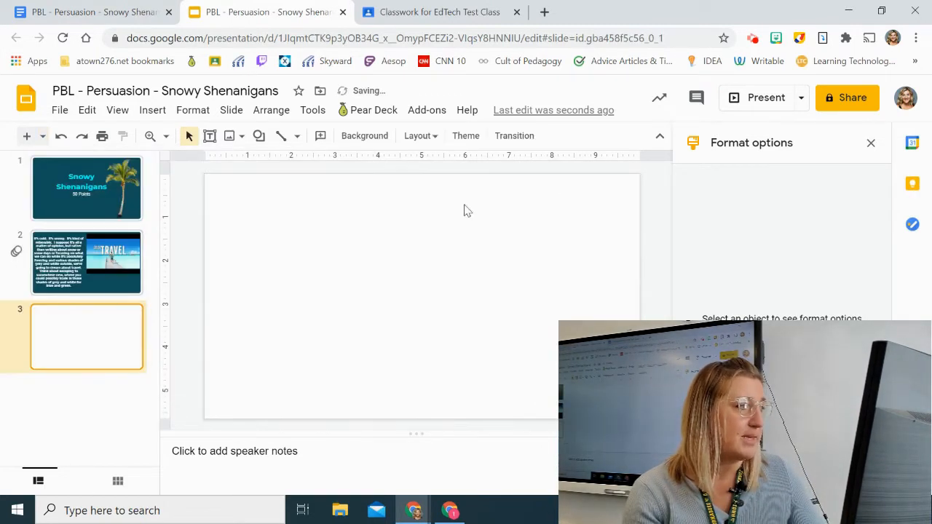
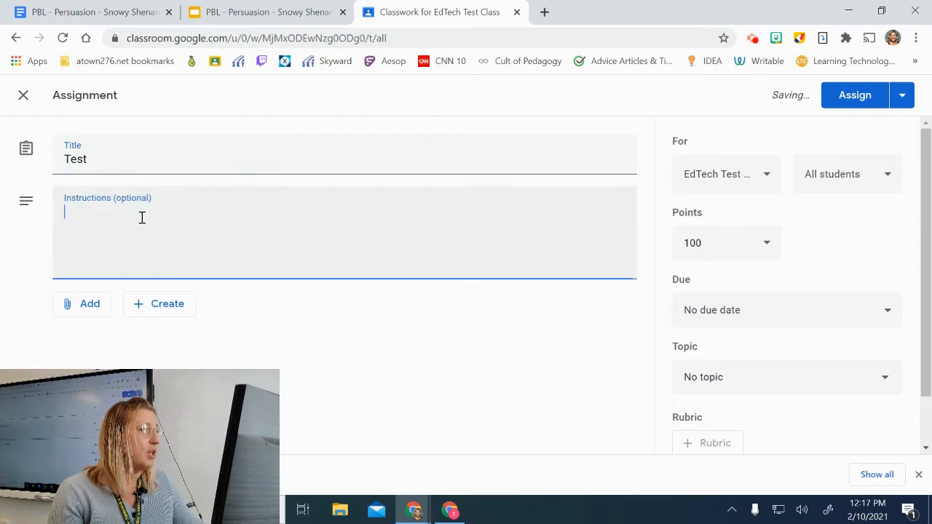
Enter the assignment instructions "Open the attached Google Doc to get started on your project." and set the points to 50.
{"action": "type", "text": "O"}
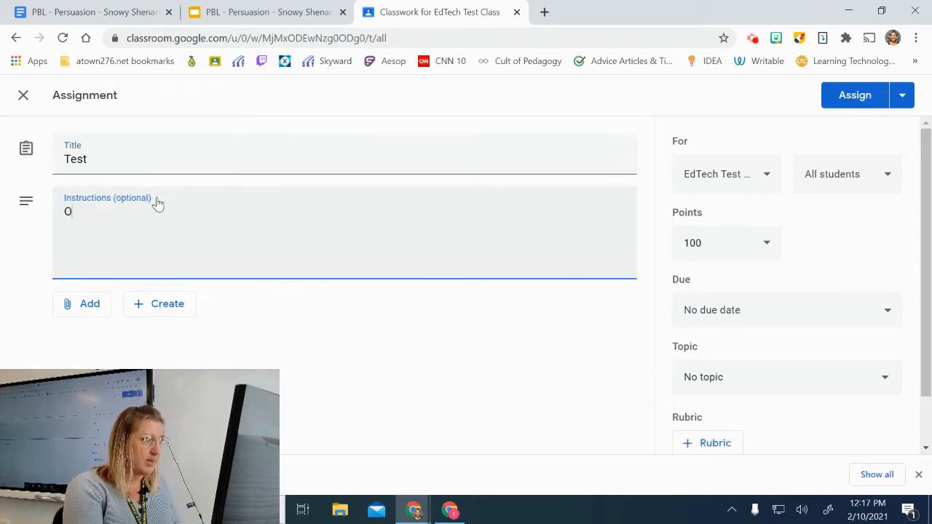
{"action": "type", "text": "pen the attached Google Doc to get started on your project."}
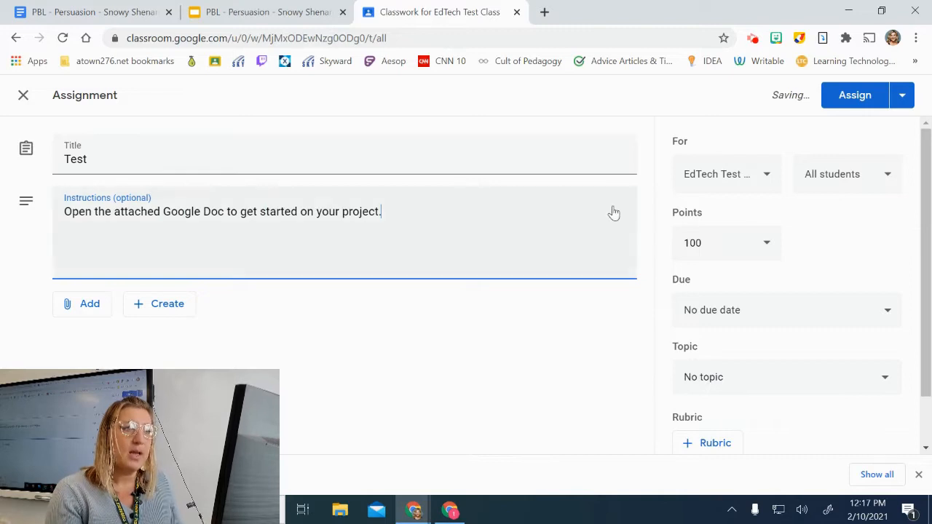
{"action": "left_click", "coordinate": [708, 245]}
{"action": "type", "text": "5"}
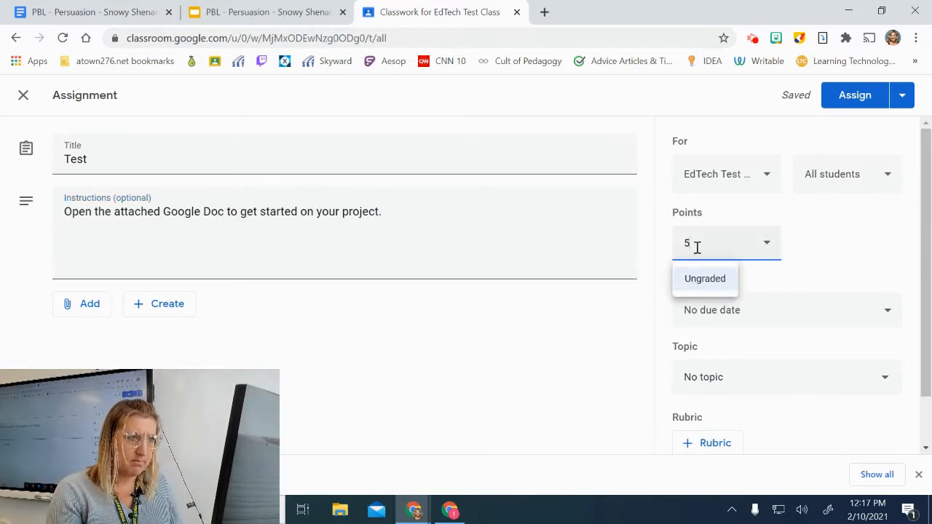
{"action": "type", "text": "0"}
{"action": "left_click", "coordinate": [814, 249]}
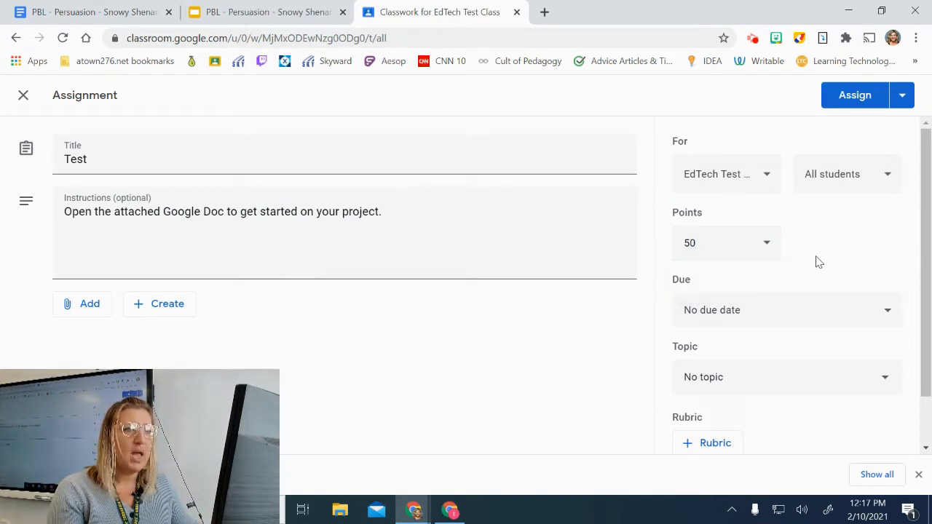
Set the assignment's due date to Feb 25, 2021 and its topic to Project Based Learning.
{"action": "left_click", "coordinate": [719, 313]}
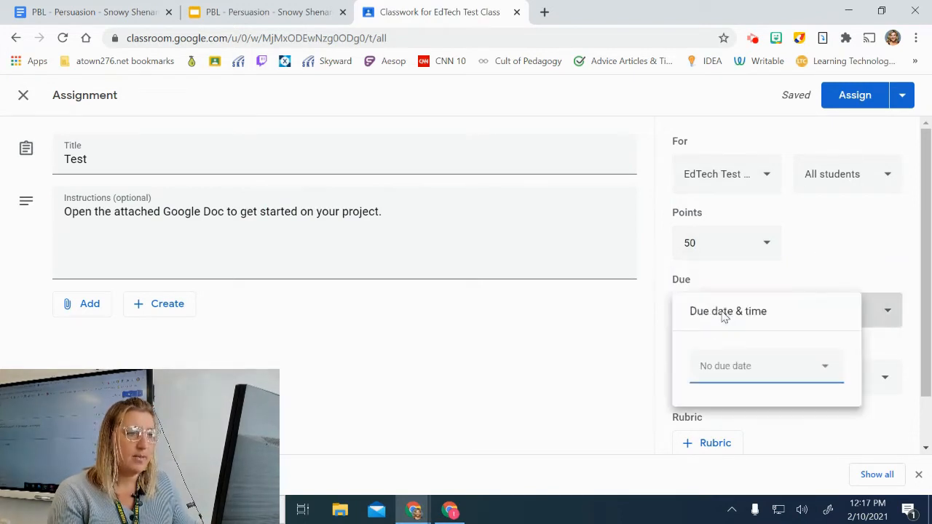
{"action": "left_click", "coordinate": [724, 367]}
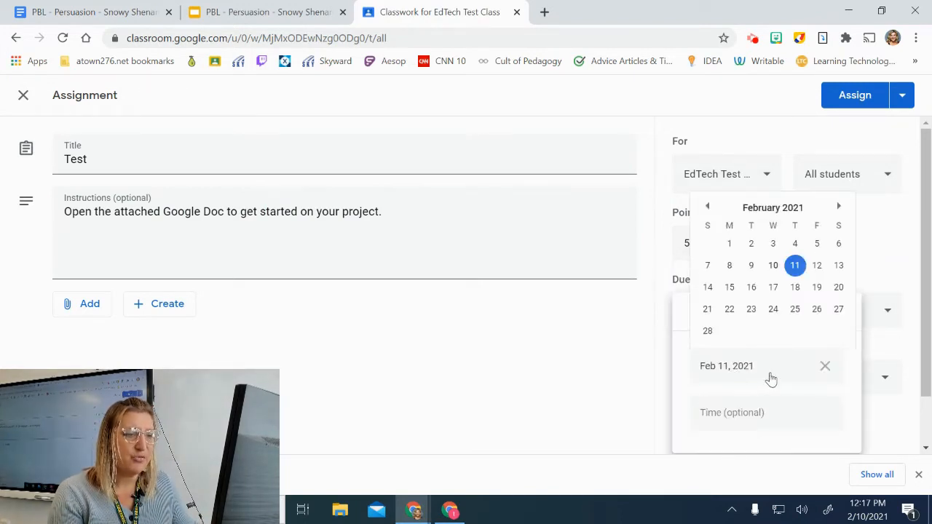
{"action": "left_click", "coordinate": [794, 310]}
{"action": "left_click", "coordinate": [865, 267]}
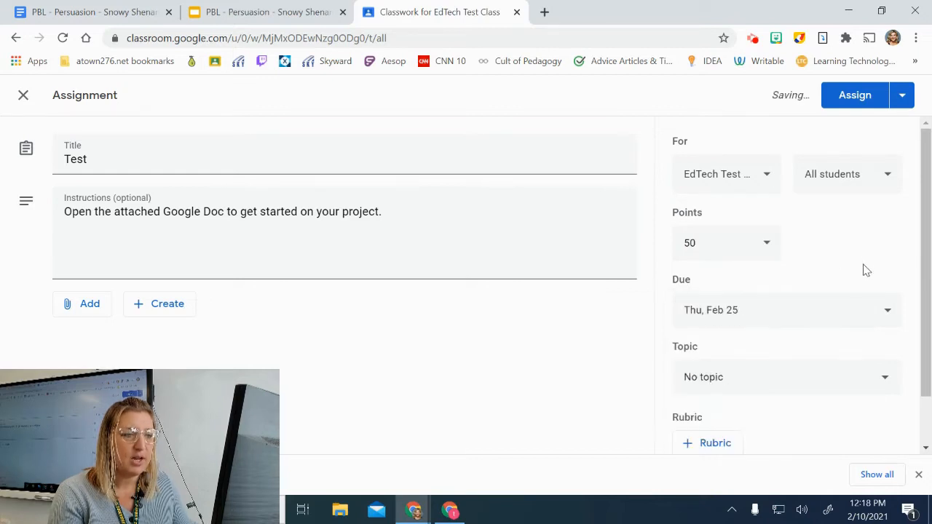
{"action": "left_click", "coordinate": [698, 382]}
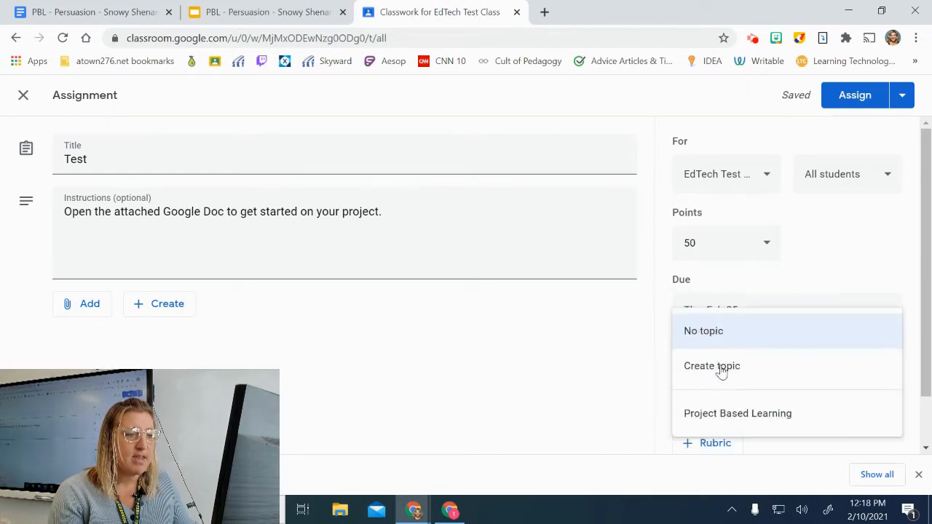
{"action": "left_click", "coordinate": [726, 420]}
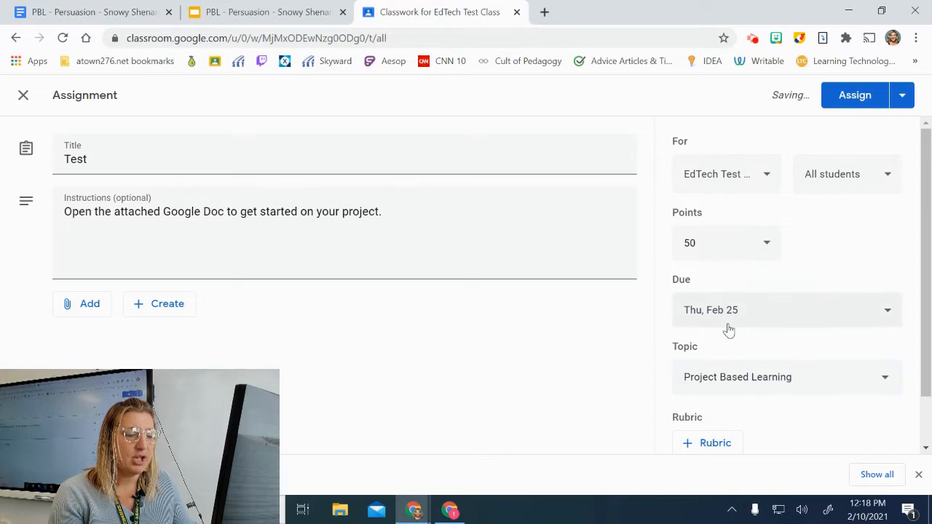
Attach the Google Doc "PBL - Persuasion - Snowy Shenanigans" from Google Drive to the assignment.
{"action": "scroll", "coordinate": [728, 330], "scroll_direction": "down", "scroll_amount": 1}
{"action": "left_click", "coordinate": [77, 250]}
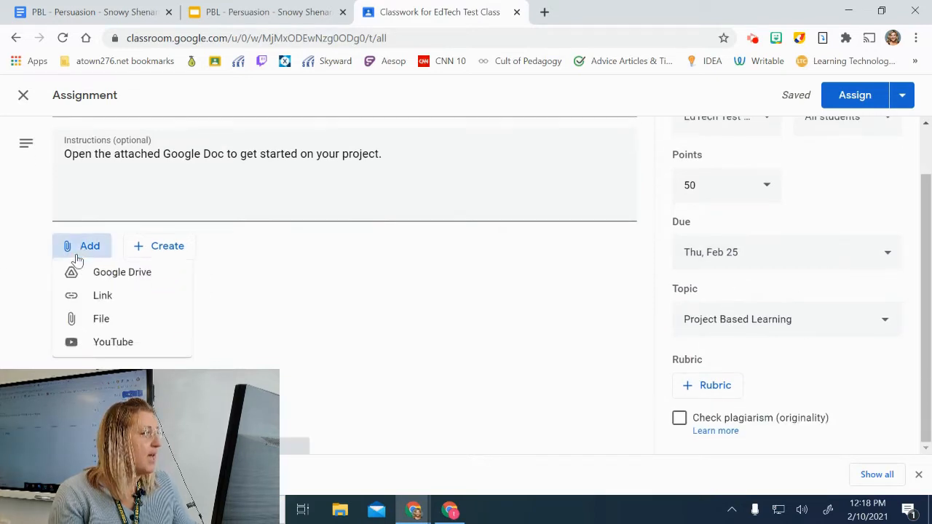
{"action": "left_click", "coordinate": [115, 280]}
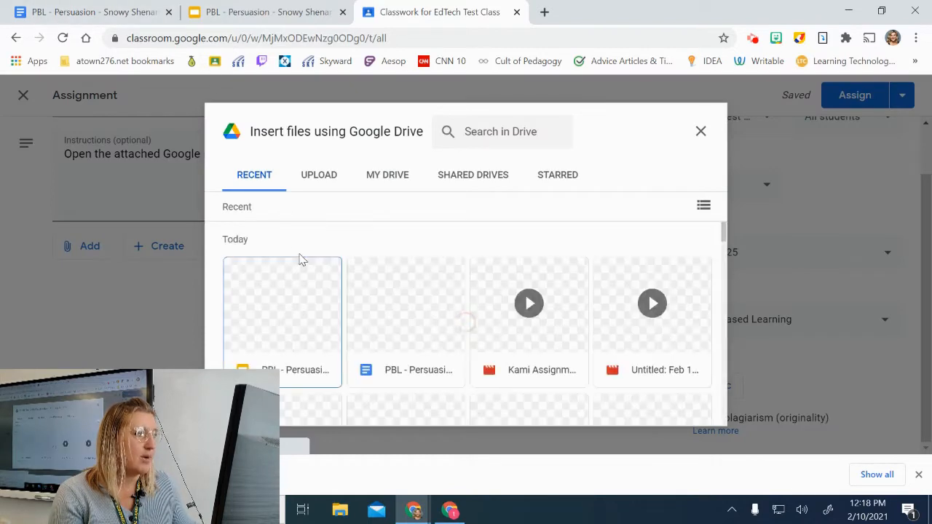
{"action": "left_click", "coordinate": [410, 313]}
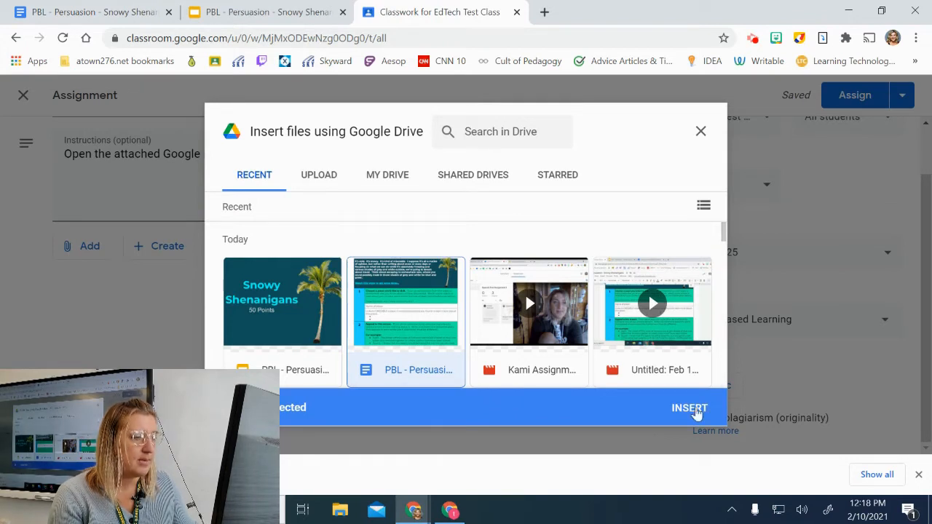
{"action": "left_click", "coordinate": [690, 409]}
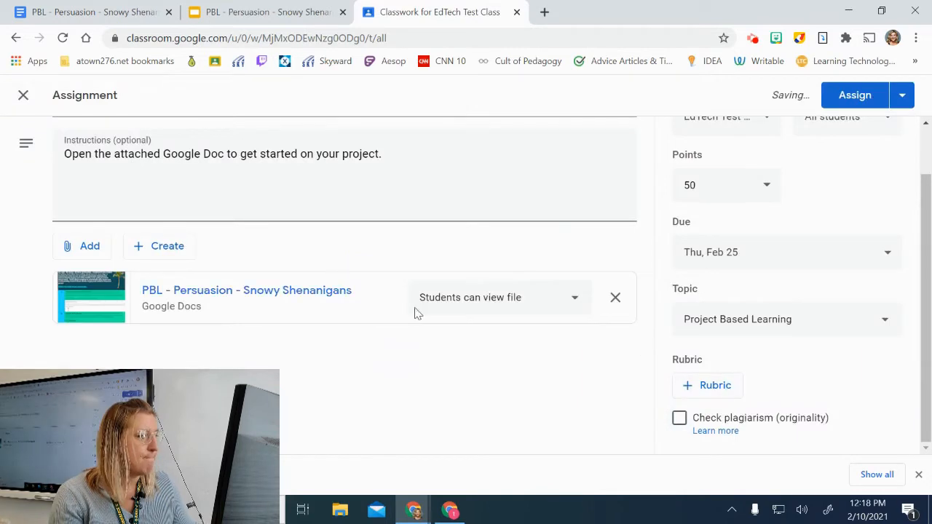
Set the attached Google Doc's sharing option to "Make a copy for each student" and dismiss the browser's downloads bar.
{"action": "left_click", "coordinate": [463, 306]}
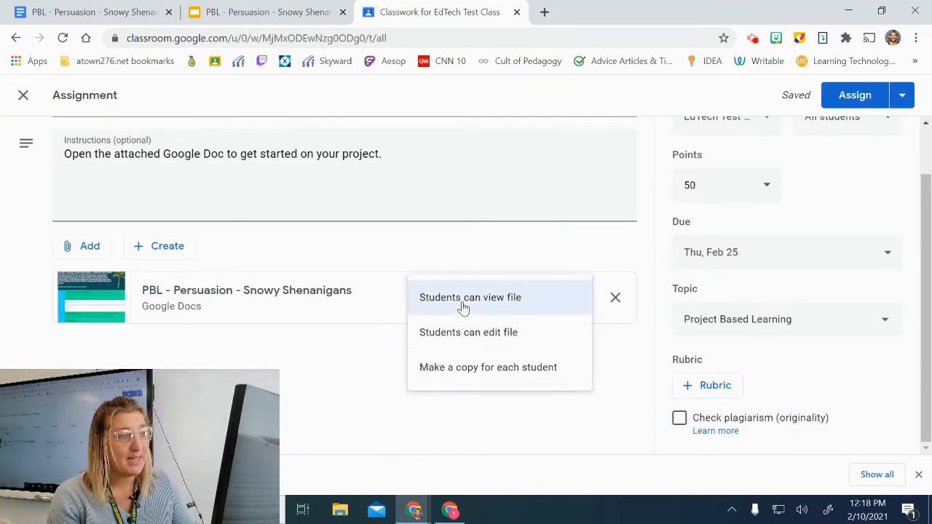
{"action": "left_click", "coordinate": [538, 370]}
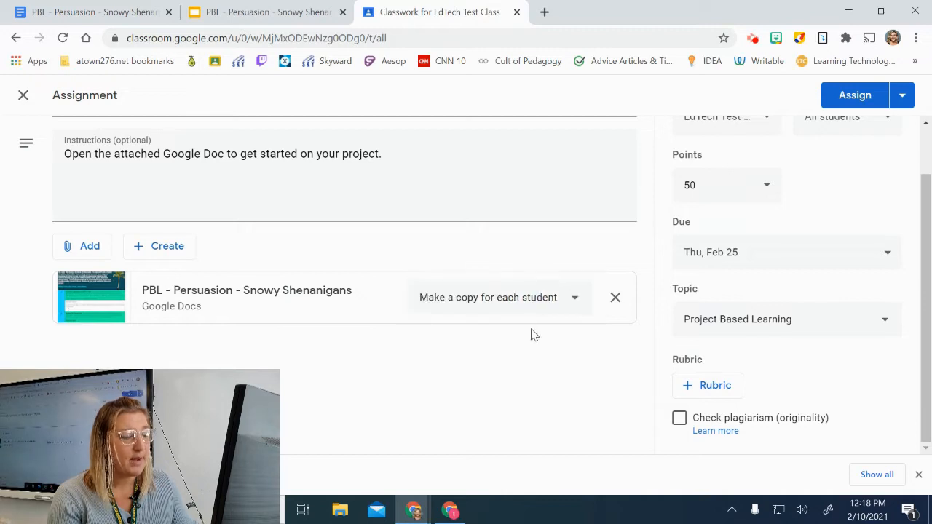
{"action": "left_click", "coordinate": [919, 474]}
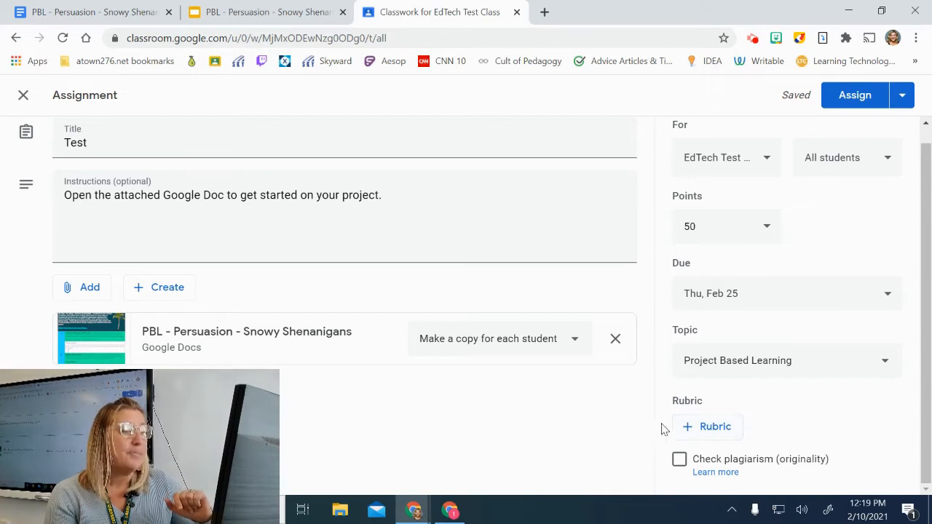
Start creating a new rubric for the assignment, add two more levels to its first criterion, and discard the changes.
{"action": "left_click", "coordinate": [720, 427]}
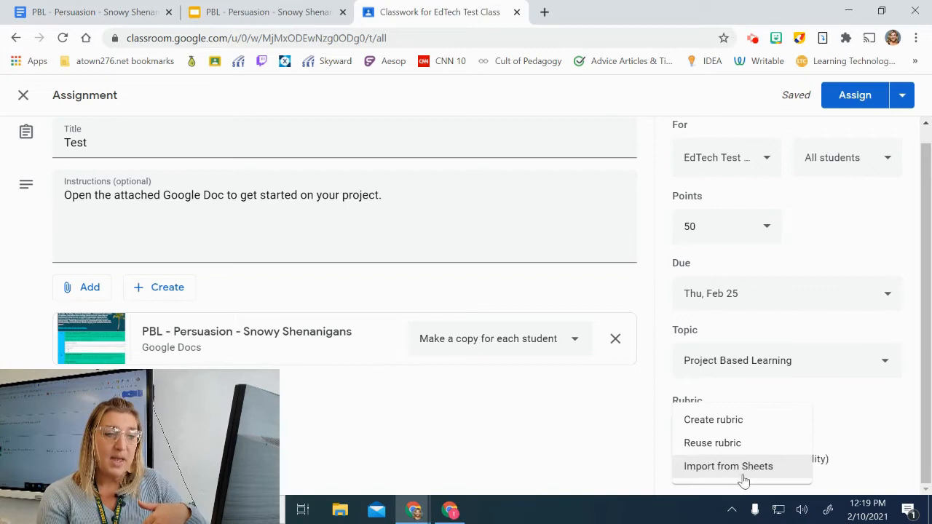
{"action": "left_click", "coordinate": [709, 431]}
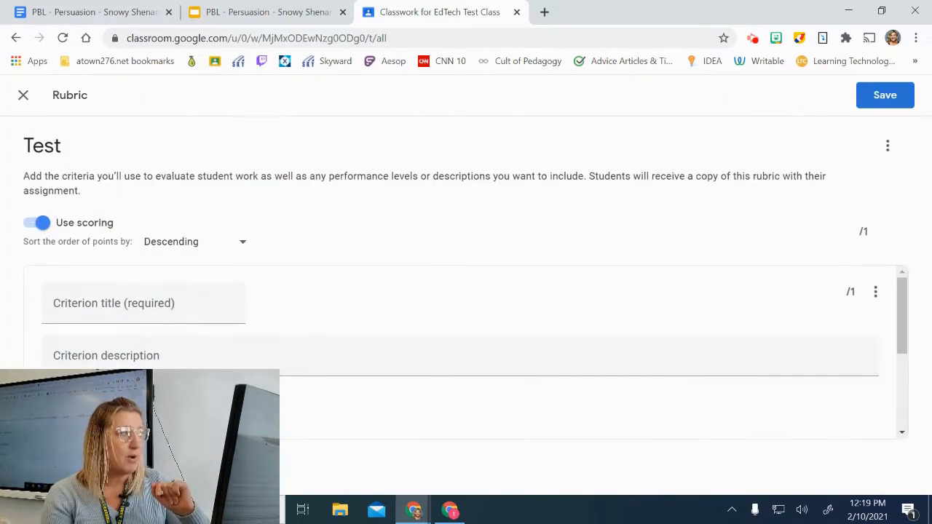
{"action": "scroll", "coordinate": [194, 331], "scroll_direction": "down", "scroll_amount": 2}
{"action": "scroll", "coordinate": [217, 367], "scroll_direction": "up", "scroll_amount": 2}
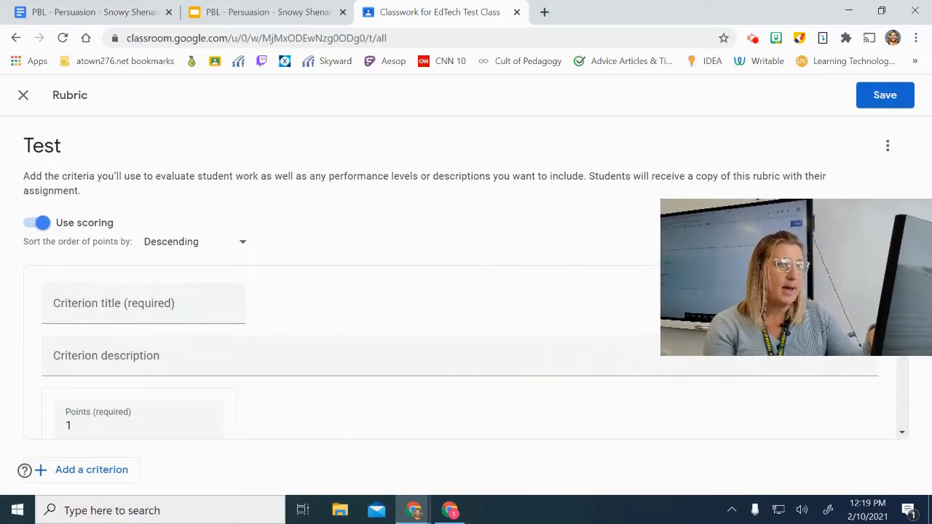
{"action": "scroll", "coordinate": [146, 347], "scroll_direction": "down", "scroll_amount": 1}
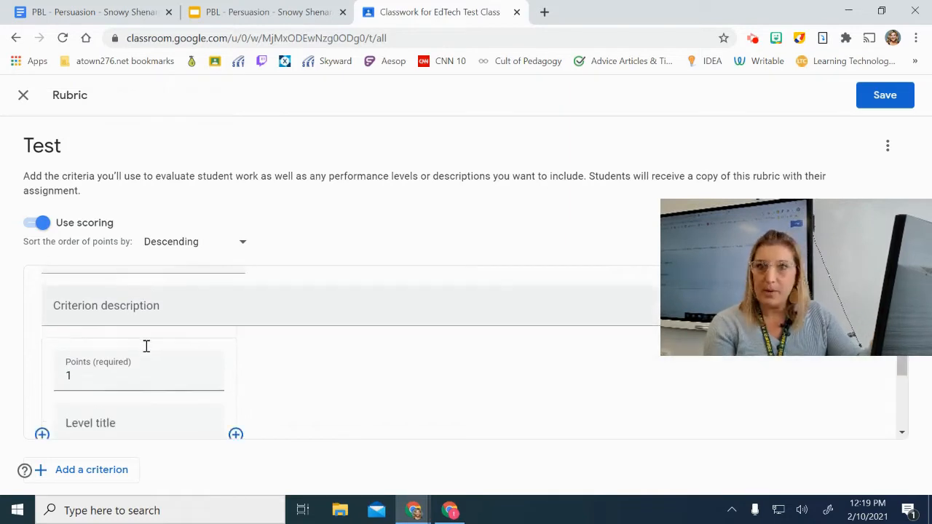
{"action": "scroll", "coordinate": [146, 347], "scroll_direction": "down", "scroll_amount": 1}
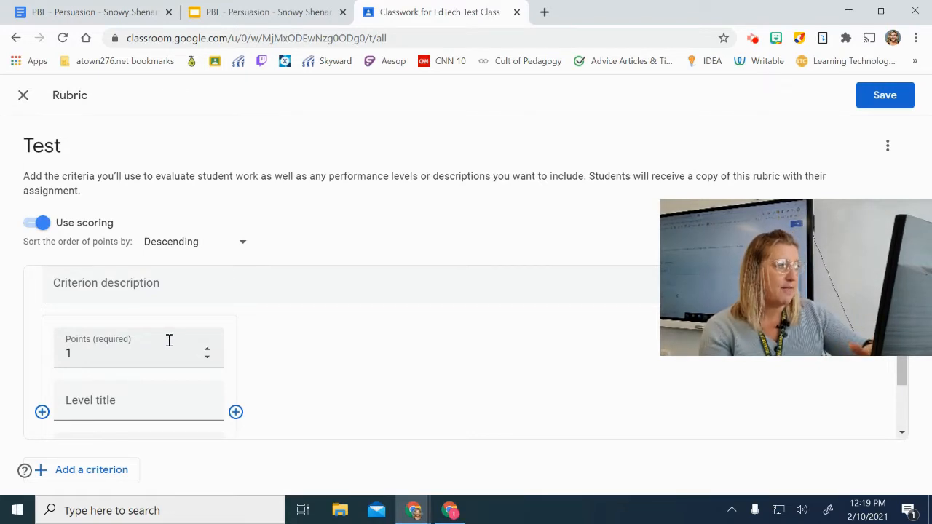
{"action": "scroll", "coordinate": [168, 340], "scroll_direction": "down", "scroll_amount": 2}
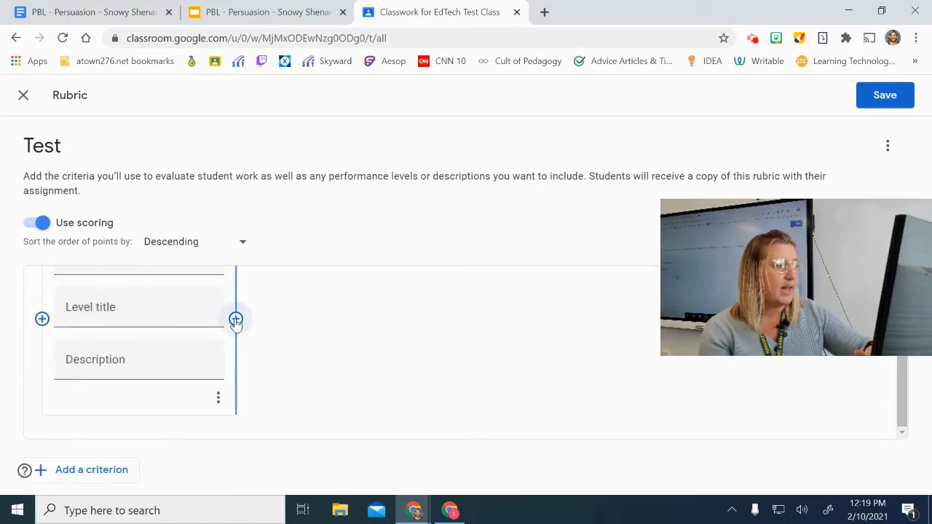
{"action": "left_click", "coordinate": [235, 321]}
{"action": "left_click", "coordinate": [430, 358]}
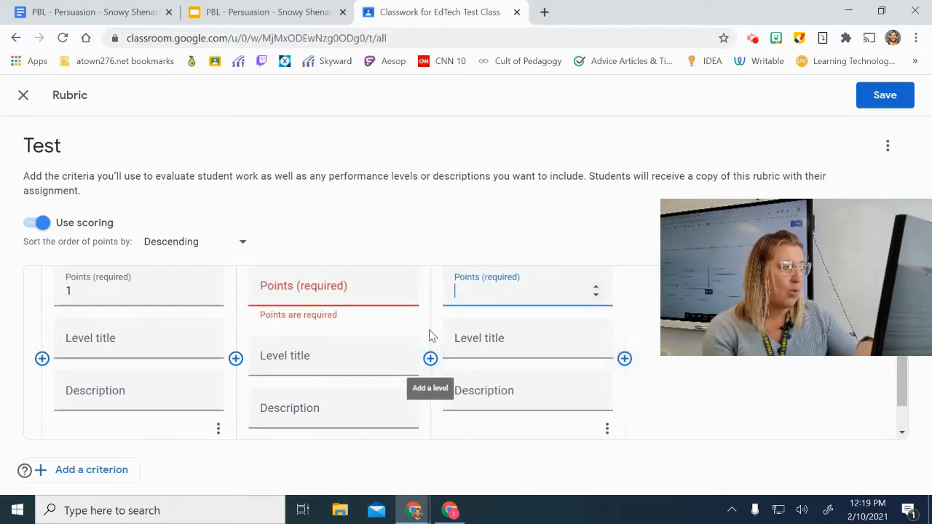
{"action": "scroll", "coordinate": [386, 337], "scroll_direction": "up", "scroll_amount": 2}
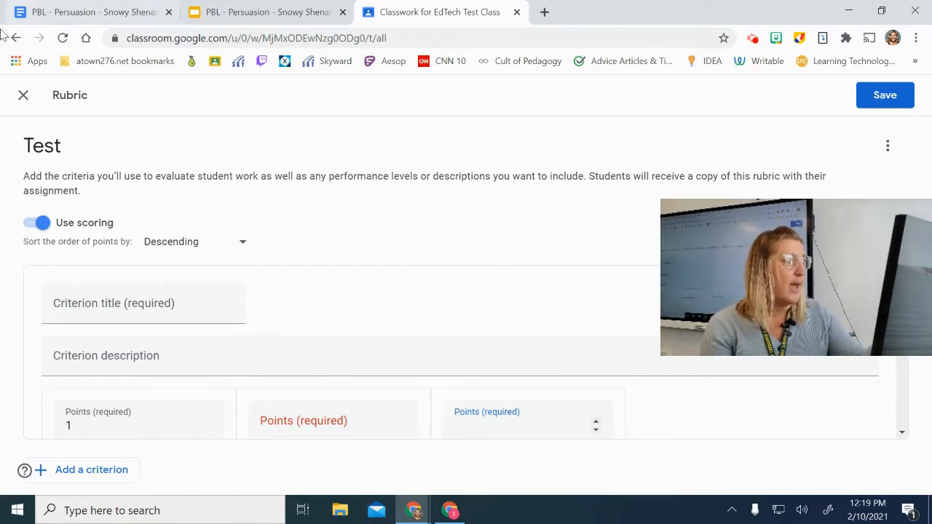
{"action": "left_click", "coordinate": [10, 96]}
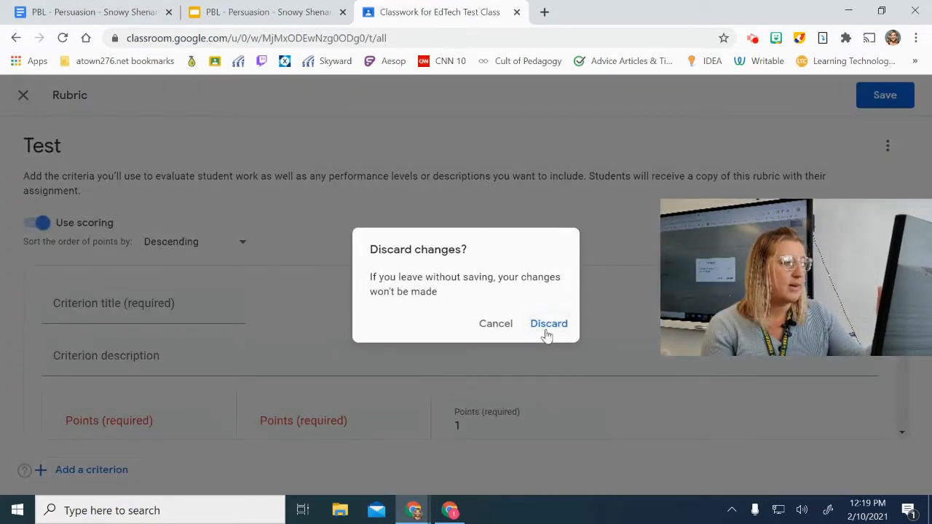
{"action": "left_click", "coordinate": [550, 325]}
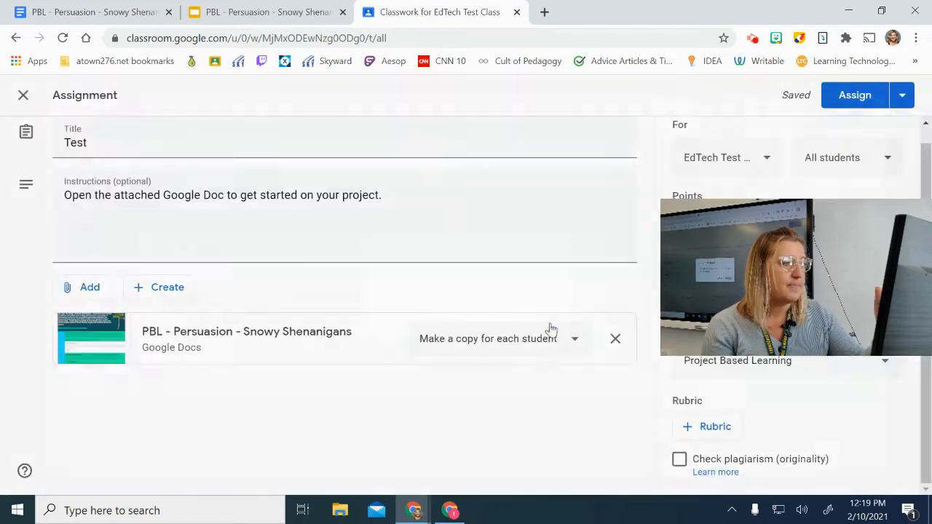
Reuse the Snowy Shenanigans rubric from EdTech Test Class for the assignment.
{"action": "left_click", "coordinate": [714, 427]}
{"action": "left_click", "coordinate": [710, 443]}
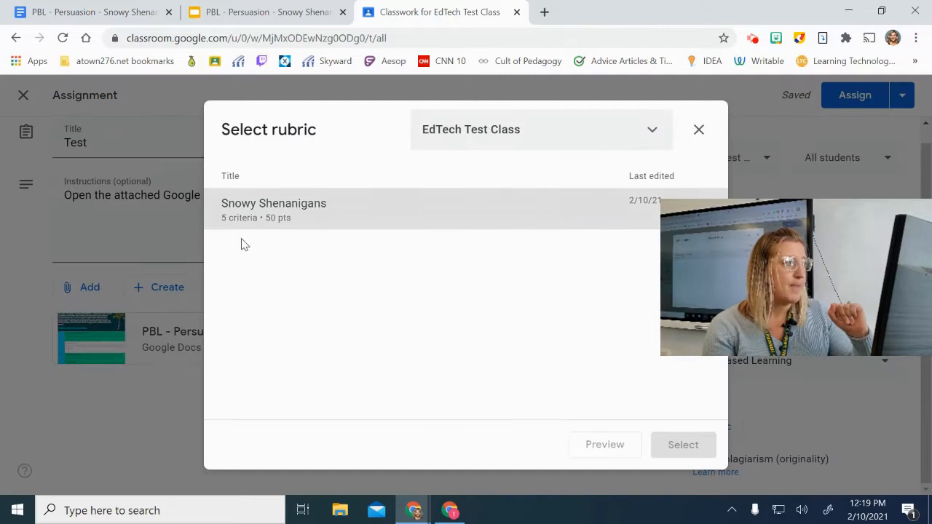
{"action": "left_click", "coordinate": [274, 213]}
{"action": "left_click", "coordinate": [681, 445]}
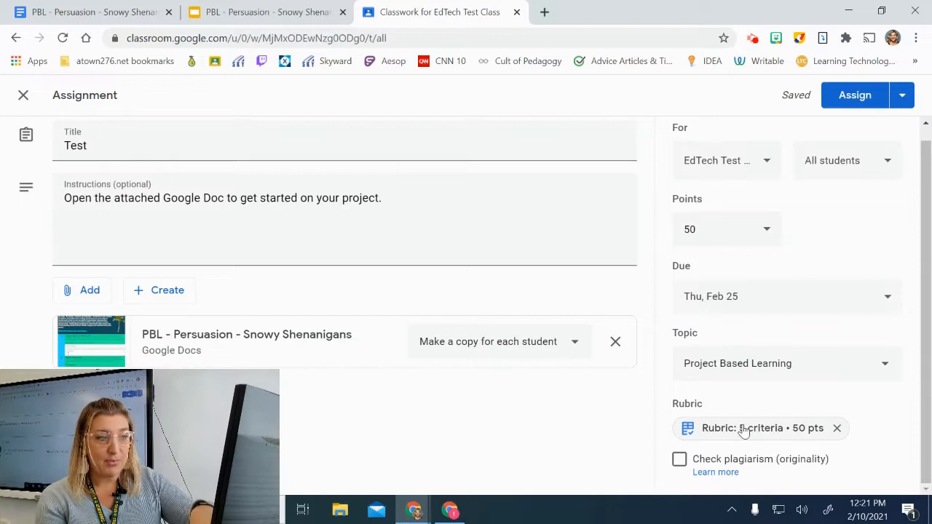
Review the attached rubric's criteria, levels and points, check its editing and export options, and return to the assignment.
{"action": "left_click", "coordinate": [745, 430]}
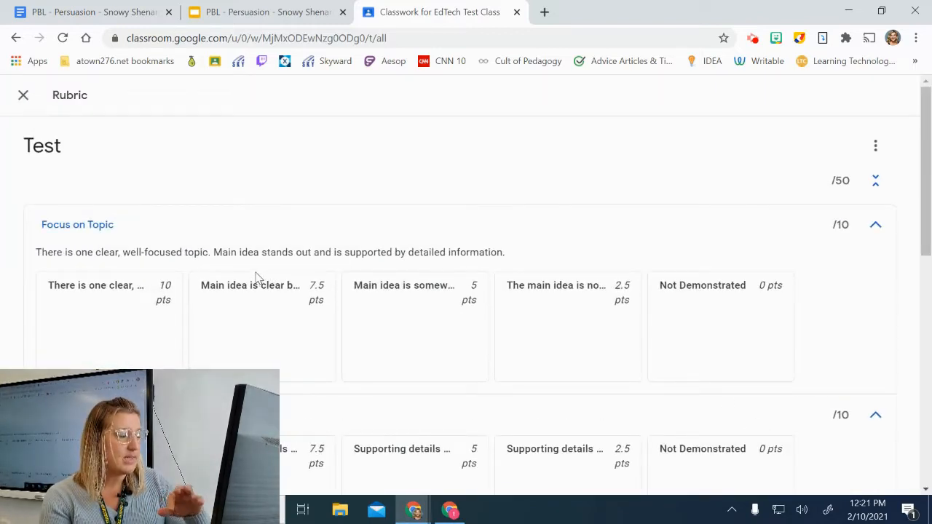
{"action": "scroll", "coordinate": [256, 277], "scroll_direction": "down", "scroll_amount": 5}
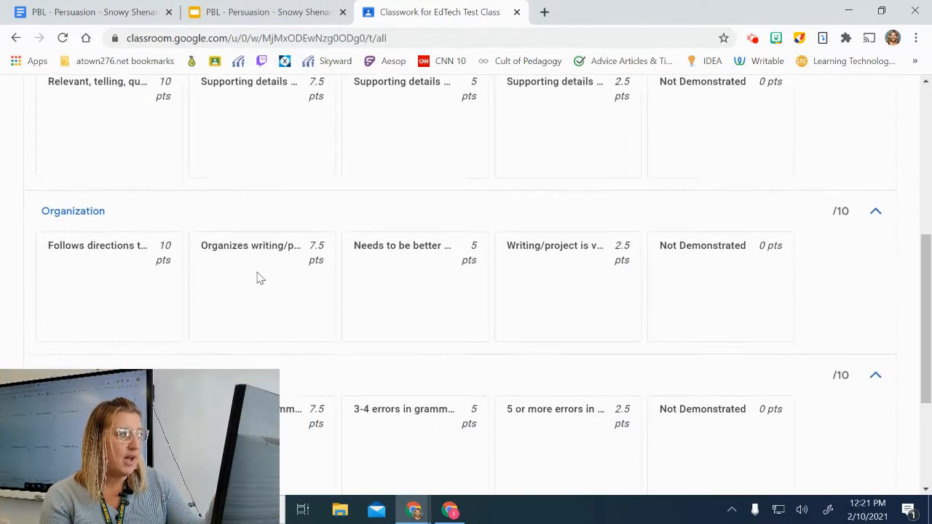
{"action": "scroll", "coordinate": [256, 277], "scroll_direction": "down", "scroll_amount": 2}
{"action": "scroll", "coordinate": [258, 274], "scroll_direction": "down", "scroll_amount": 1}
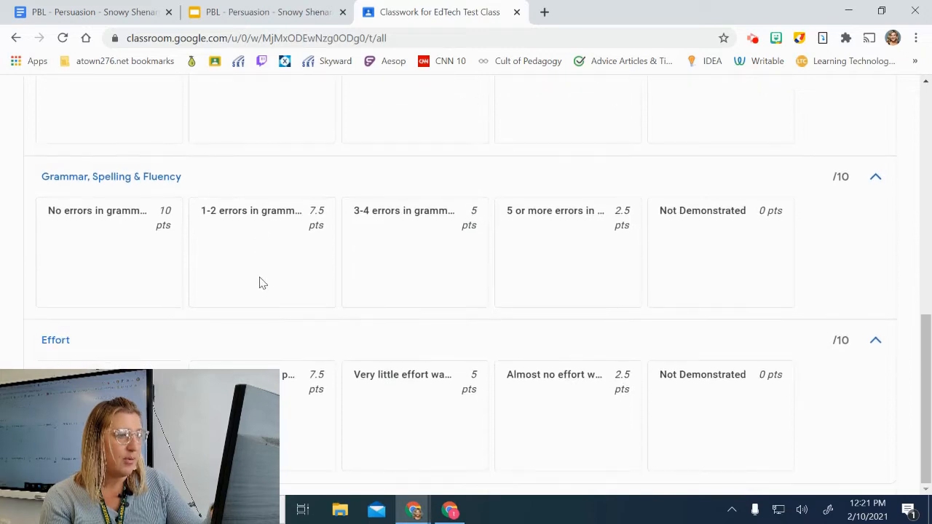
{"action": "scroll", "coordinate": [261, 284], "scroll_direction": "up", "scroll_amount": 8}
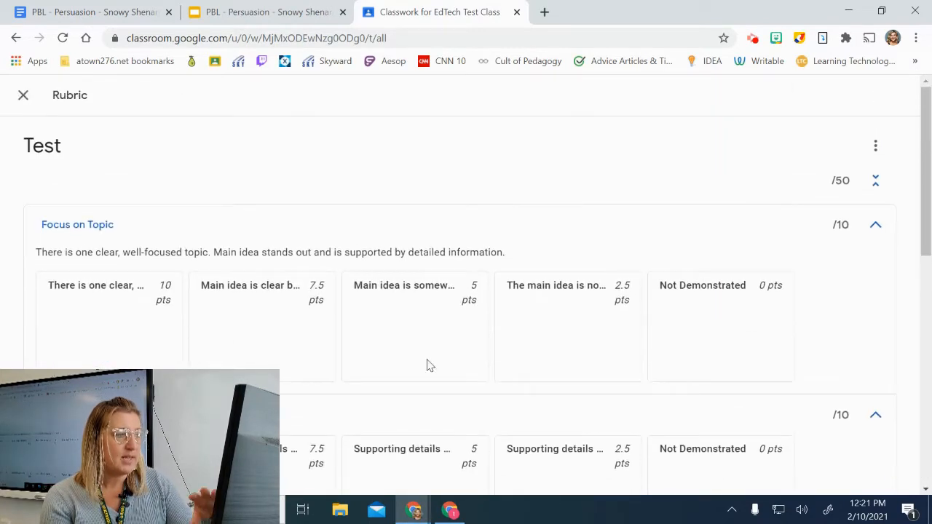
{"action": "left_click", "coordinate": [877, 146]}
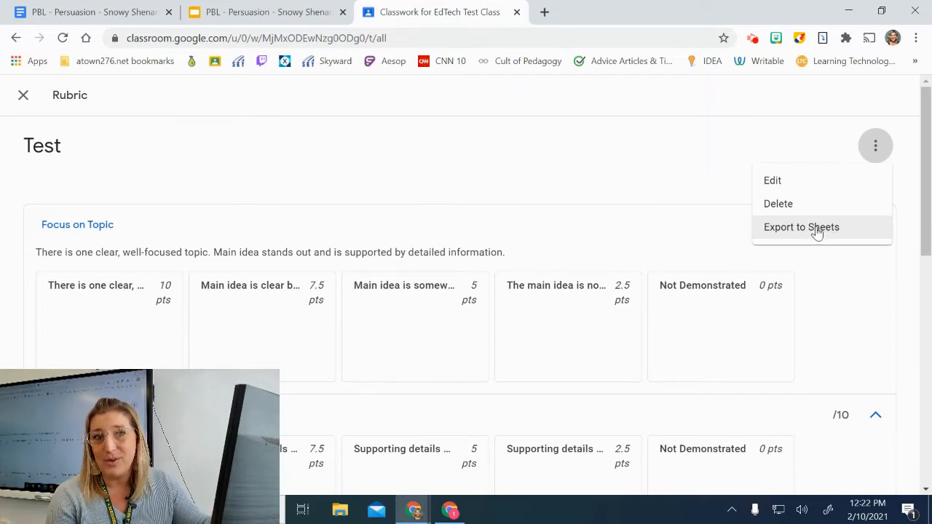
{"action": "left_click", "coordinate": [25, 94]}
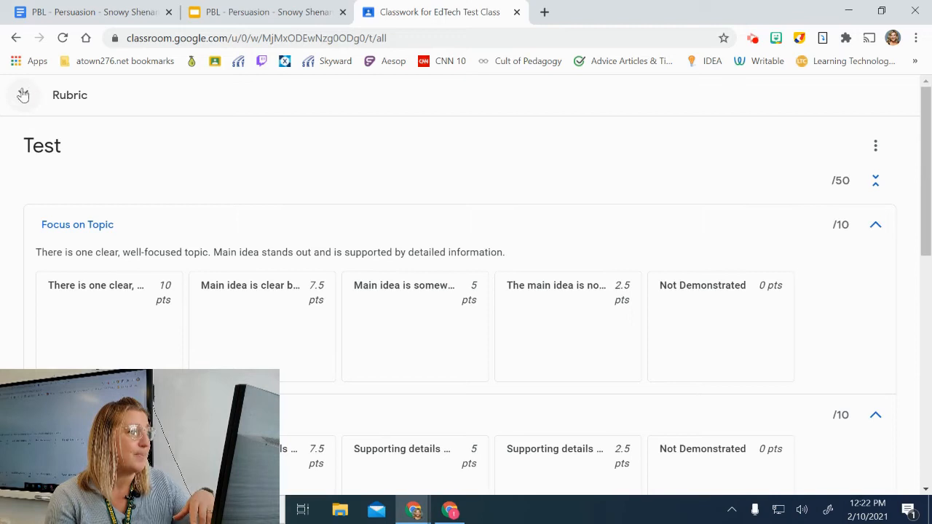
{"action": "left_click", "coordinate": [24, 95]}
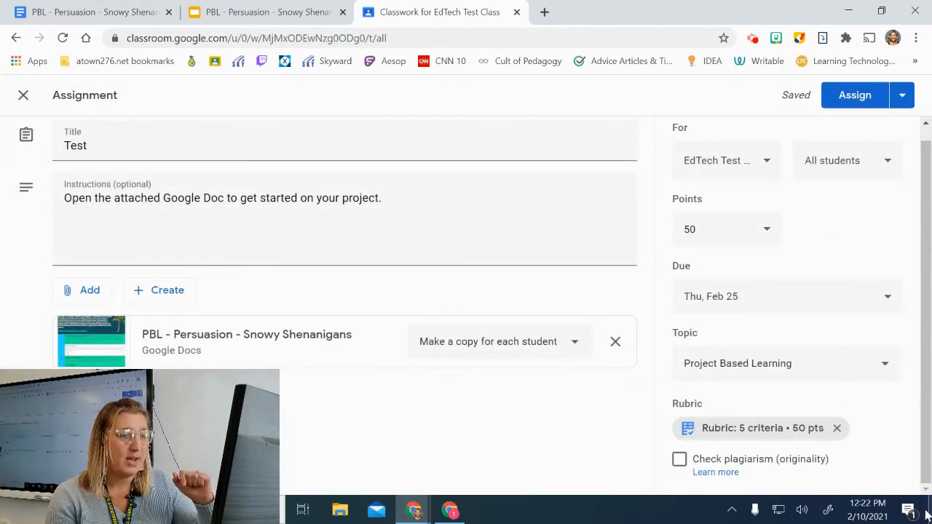
Assign the Test assignment to the class and refresh the Classwork page in the student account's Chrome window.
{"action": "left_click", "coordinate": [855, 96]}
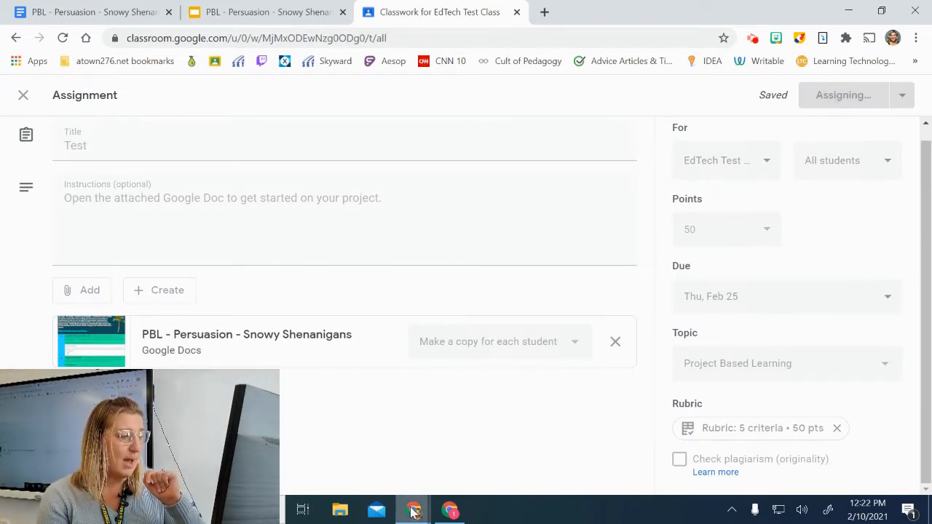
{"action": "left_click", "coordinate": [451, 508]}
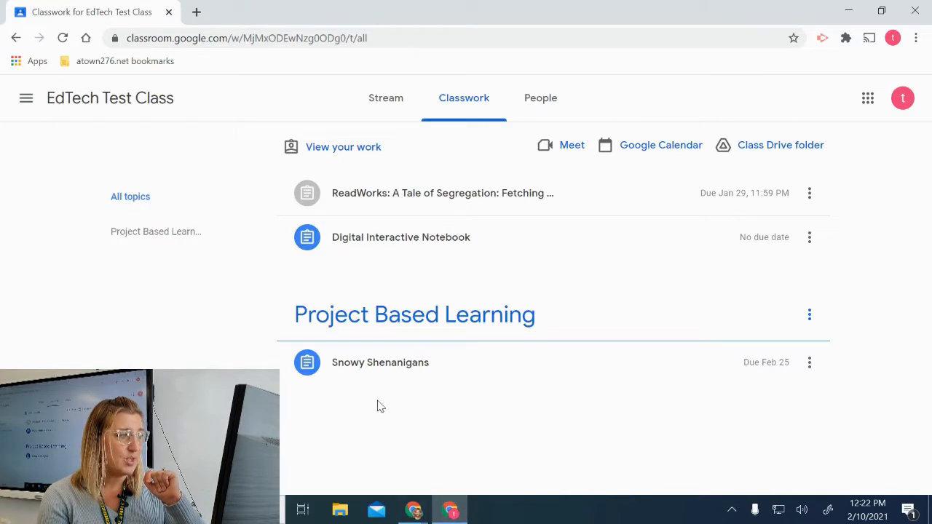
{"action": "left_click", "coordinate": [63, 38]}
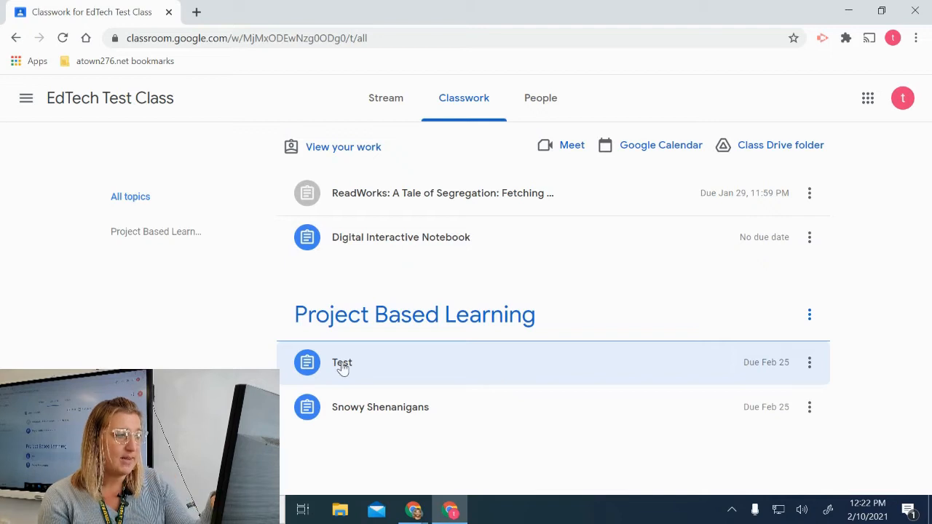
Open the Test assignment's details as the student and examine the instructions, the attached document copy and the rubric criteria.
{"action": "left_click", "coordinate": [343, 367]}
{"action": "scroll", "coordinate": [535, 357], "scroll_direction": "down", "scroll_amount": 1}
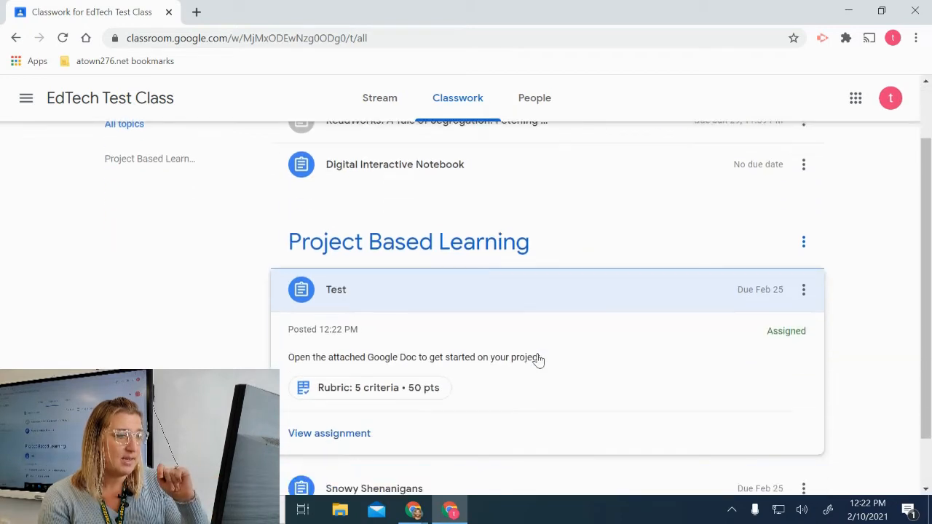
{"action": "left_click", "coordinate": [316, 442]}
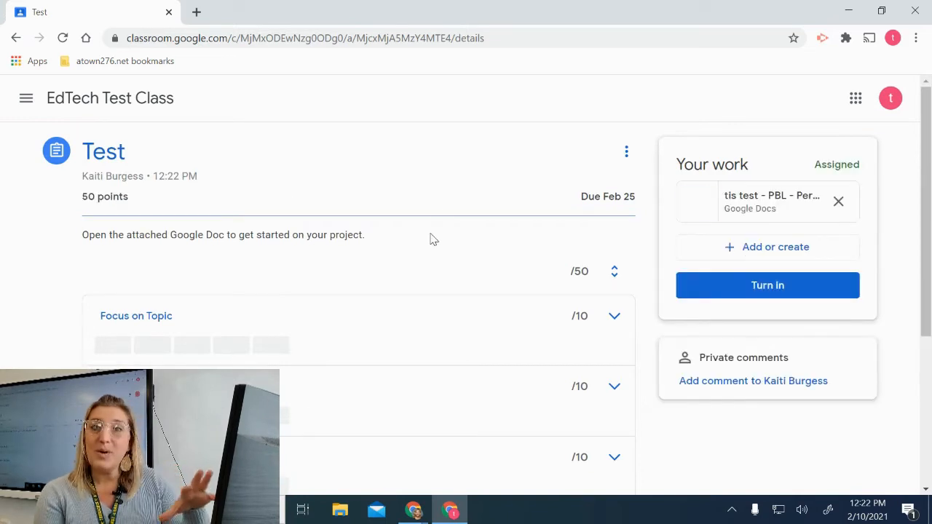
{"action": "scroll", "coordinate": [405, 324], "scroll_direction": "down", "scroll_amount": 3}
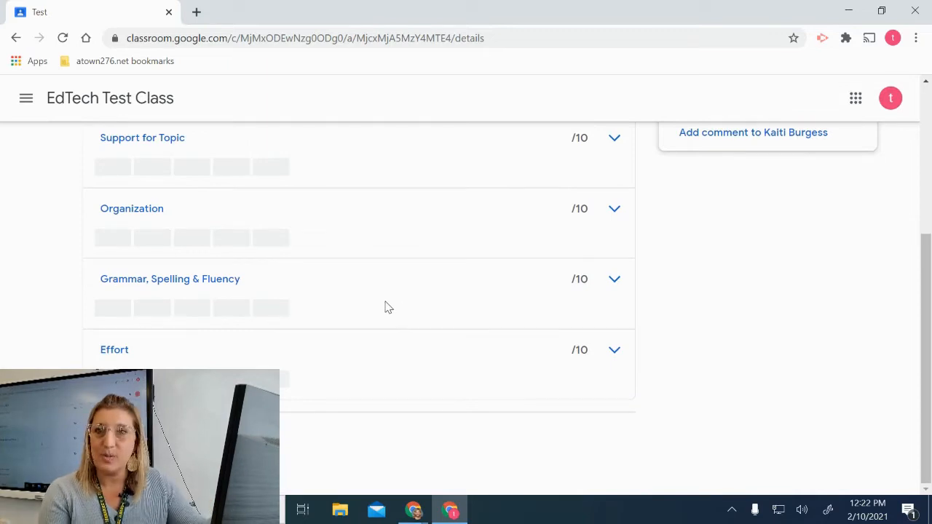
{"action": "scroll", "coordinate": [388, 314], "scroll_direction": "up", "scroll_amount": 3}
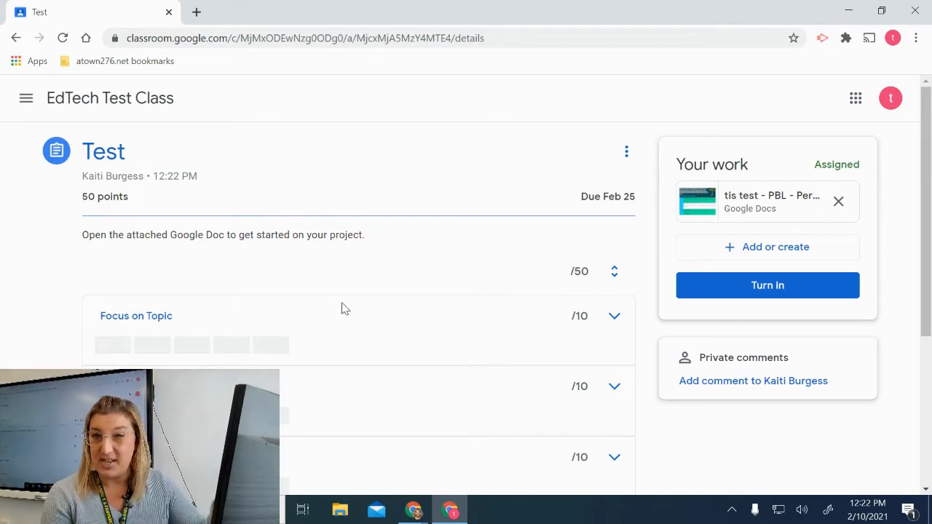
{"action": "scroll", "coordinate": [357, 352], "scroll_direction": "down", "scroll_amount": 2}
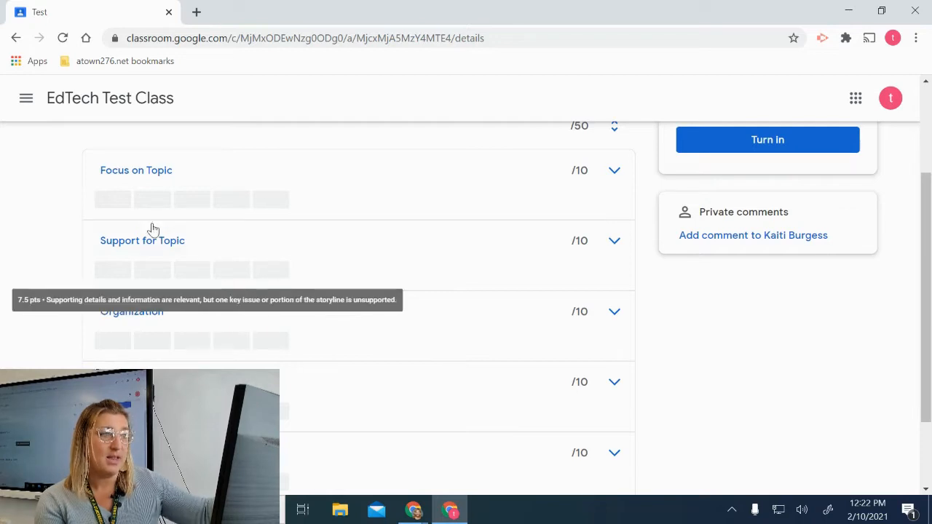
{"action": "scroll", "coordinate": [150, 240], "scroll_direction": "up", "scroll_amount": 2}
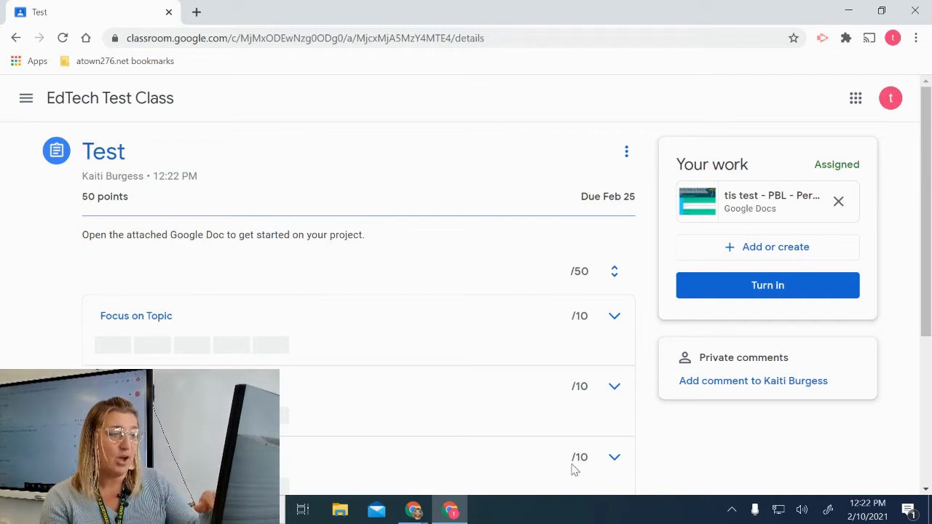
Open the attached Snowy Shenanigans document copy as the student, dismiss the Citations tip and examine the project's numbered sections.
{"action": "scroll", "coordinate": [531, 303], "scroll_direction": "down", "scroll_amount": 3}
{"action": "scroll", "coordinate": [533, 306], "scroll_direction": "up", "scroll_amount": 3}
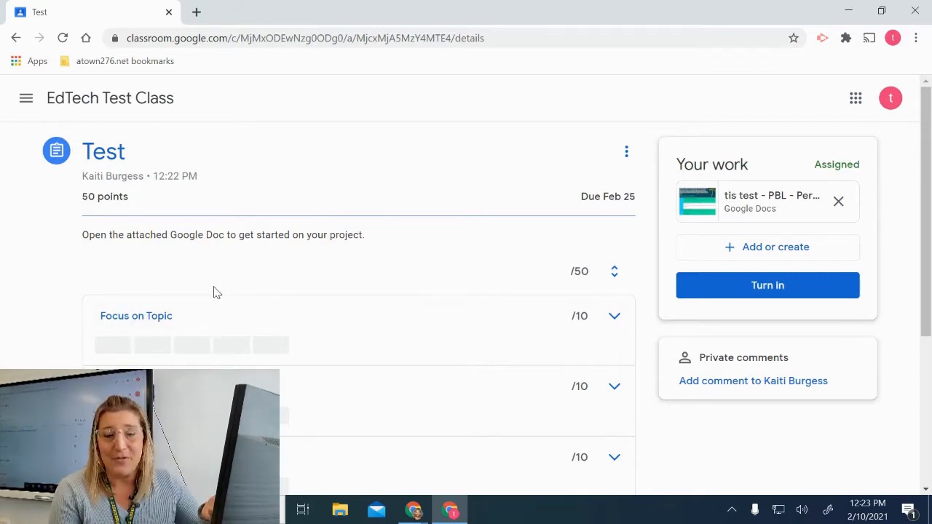
{"action": "left_click", "coordinate": [704, 210]}
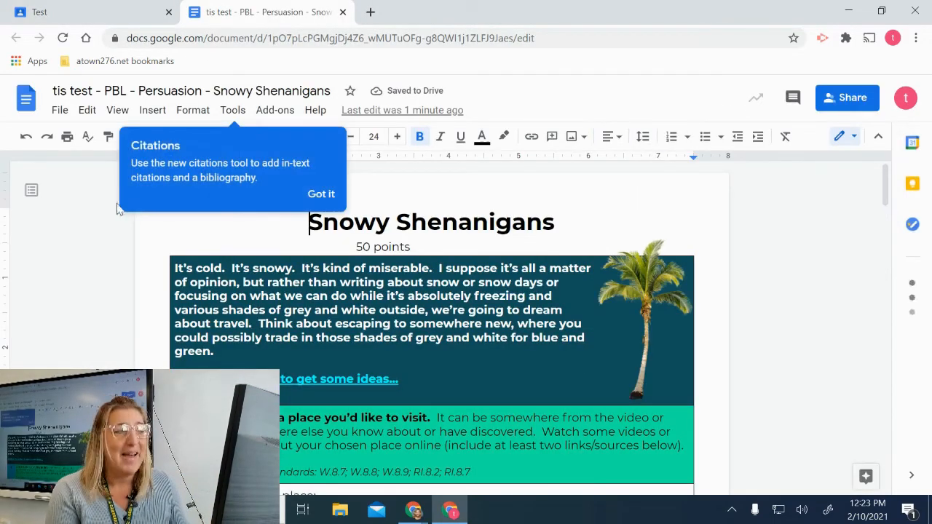
{"action": "scroll", "coordinate": [306, 357], "scroll_direction": "down", "scroll_amount": 3}
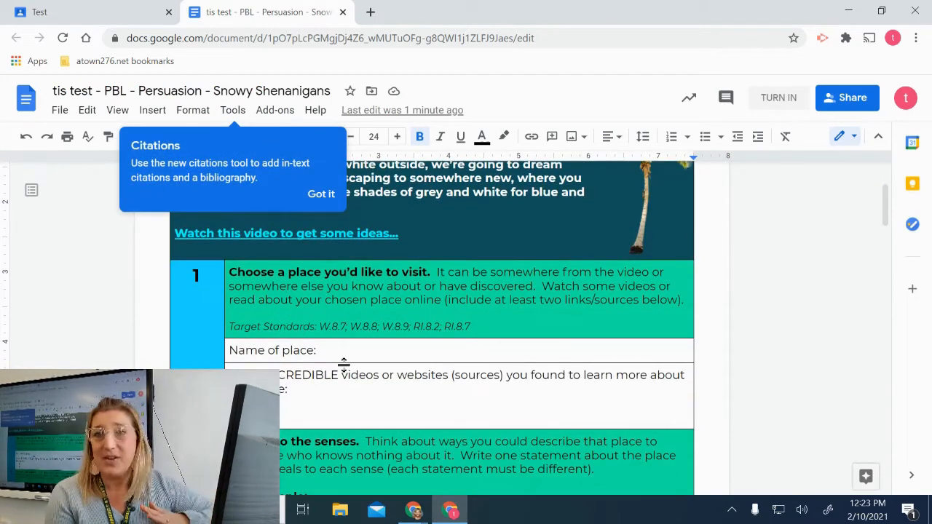
{"action": "scroll", "coordinate": [344, 365], "scroll_direction": "down", "scroll_amount": 6}
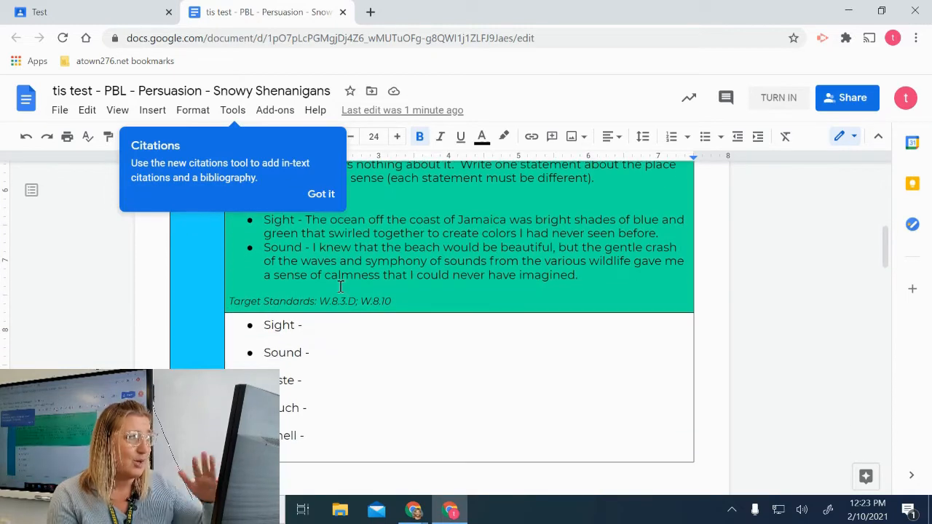
{"action": "left_click", "coordinate": [320, 194]}
{"action": "scroll", "coordinate": [765, 252], "scroll_direction": "up", "scroll_amount": 10}
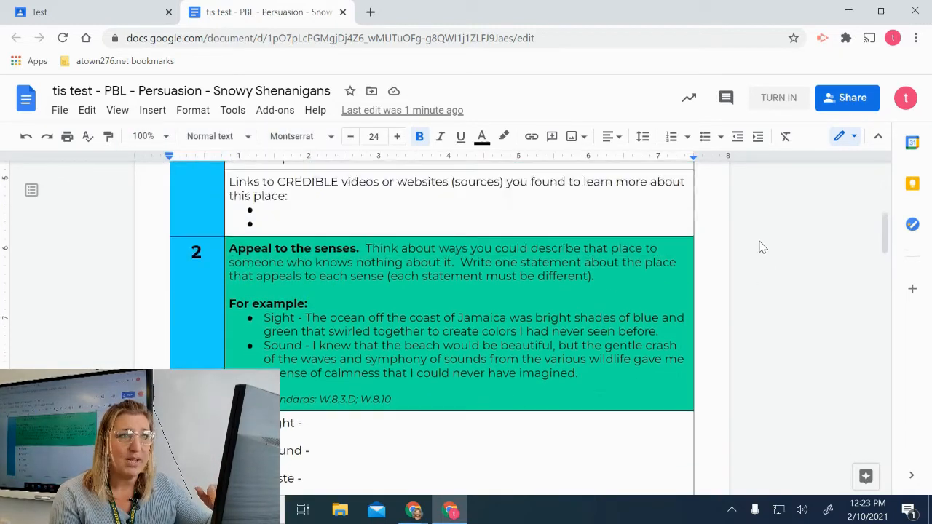
Turn in the Snowy Shenanigans document for the Test assignment from the open document, and unsubmit it in Classroom.
{"action": "left_click", "coordinate": [791, 101]}
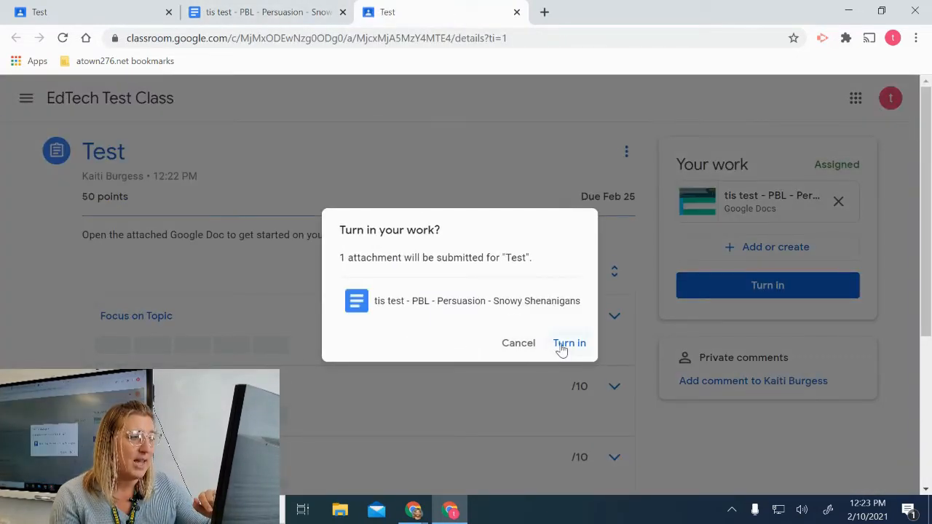
{"action": "left_click", "coordinate": [561, 346]}
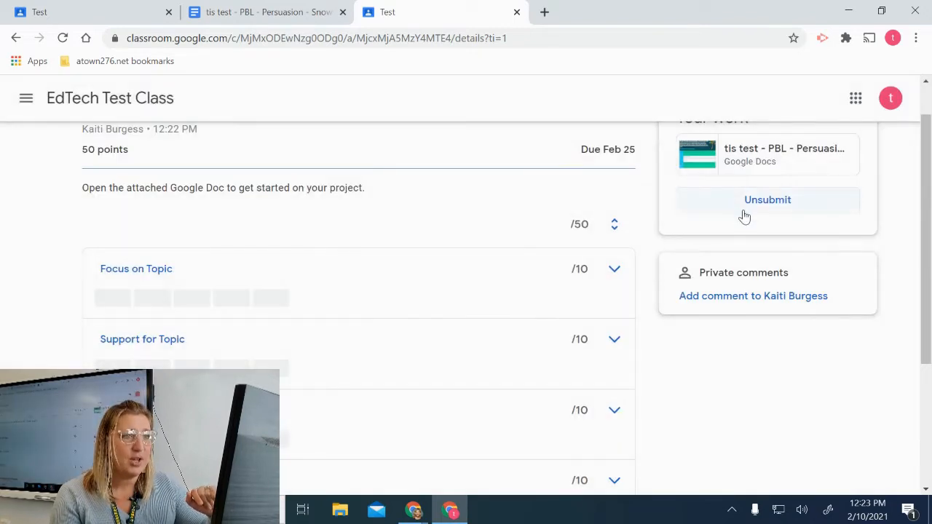
{"action": "scroll", "coordinate": [744, 217], "scroll_direction": "up", "scroll_amount": 1}
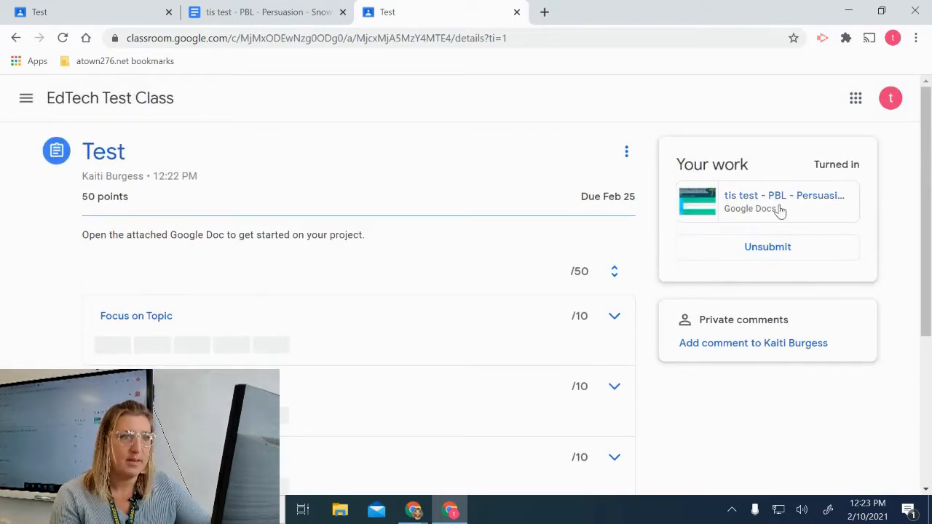
{"action": "left_click", "coordinate": [727, 246]}
{"action": "left_click", "coordinate": [522, 332]}
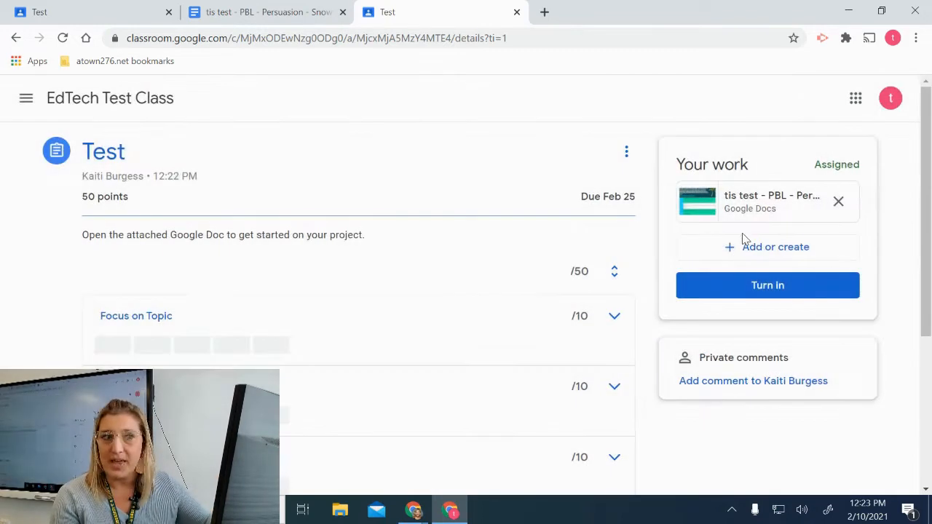
Attach the Spanish Assignments With Kami video from Google Drive to the student's work for the Test assignment.
{"action": "left_click", "coordinate": [781, 253]}
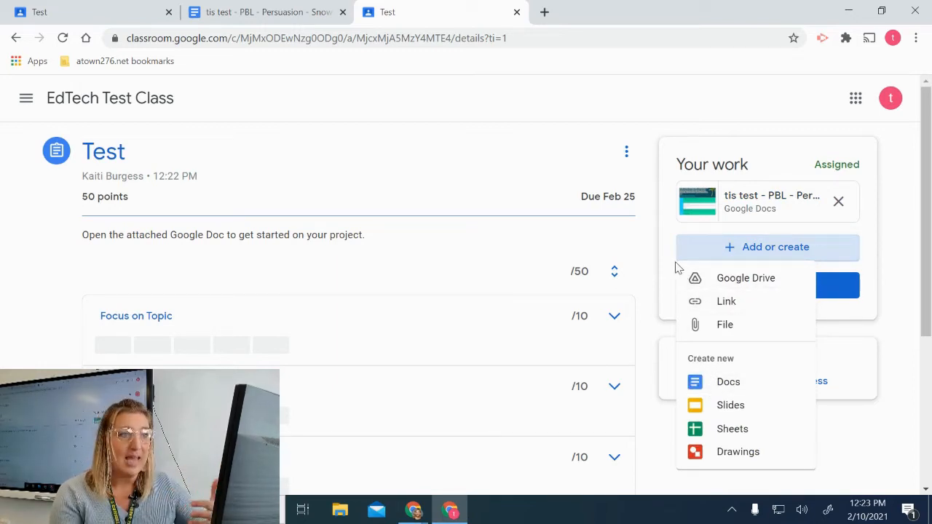
{"action": "left_click", "coordinate": [730, 286]}
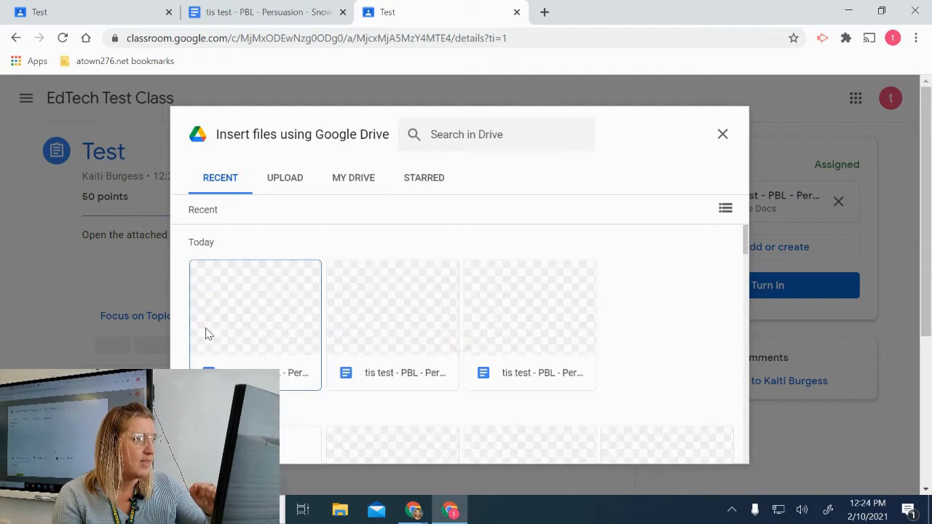
{"action": "scroll", "coordinate": [309, 303], "scroll_direction": "down", "scroll_amount": 5}
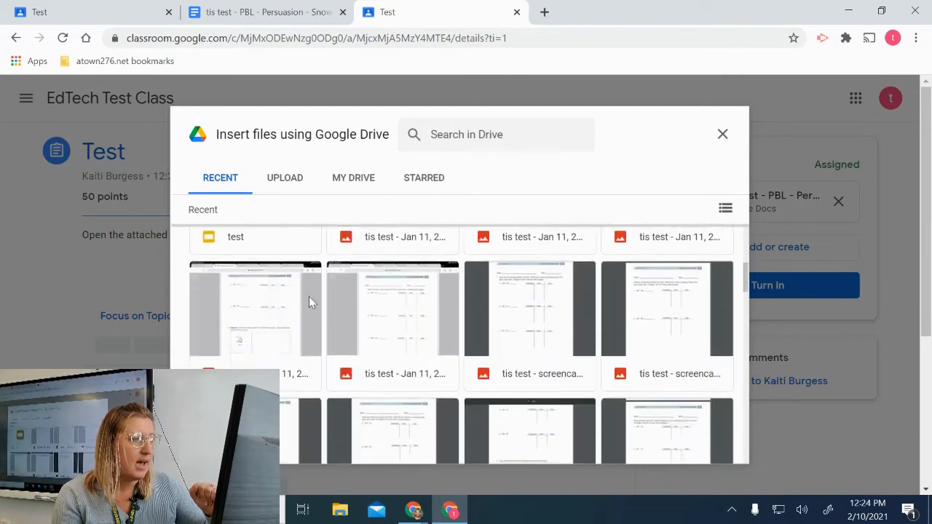
{"action": "scroll", "coordinate": [308, 303], "scroll_direction": "down", "scroll_amount": 5}
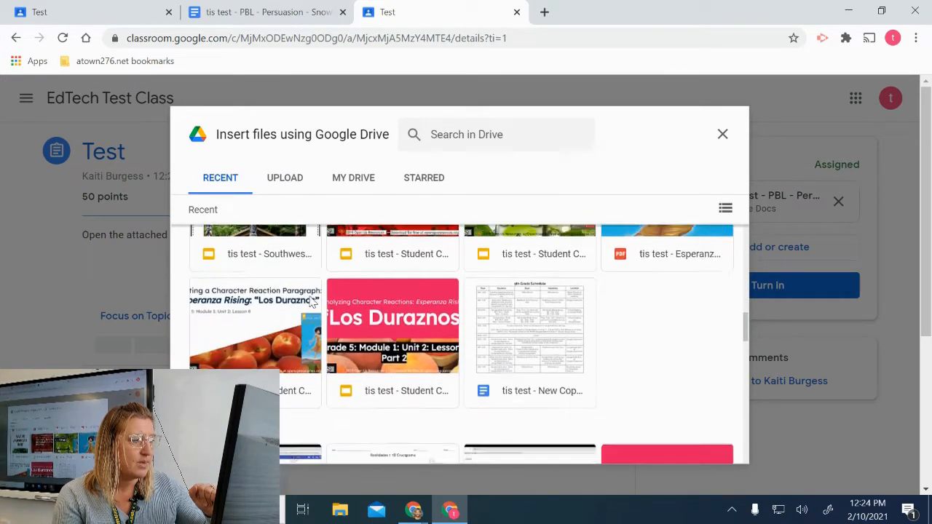
{"action": "scroll", "coordinate": [312, 301], "scroll_direction": "down", "scroll_amount": 2}
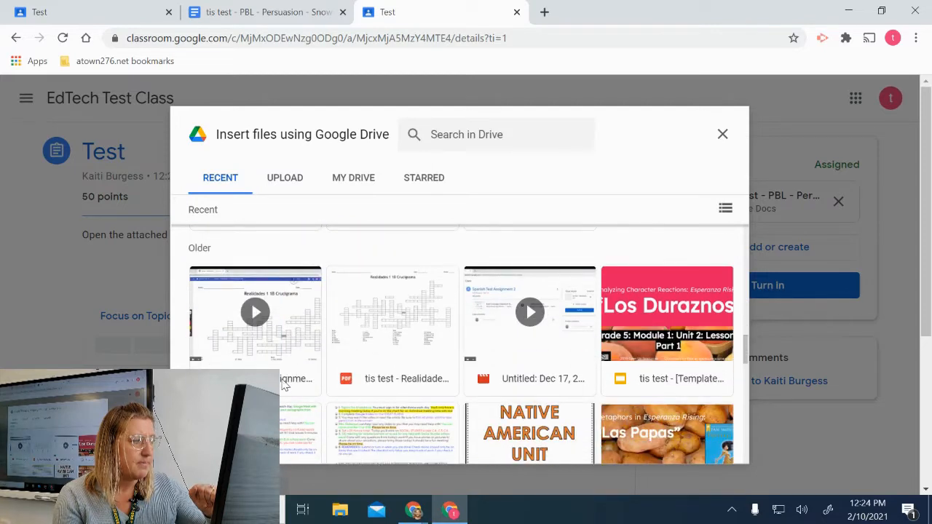
{"action": "scroll", "coordinate": [349, 350], "scroll_direction": "down", "scroll_amount": 1}
{"action": "left_click", "coordinate": [251, 306]}
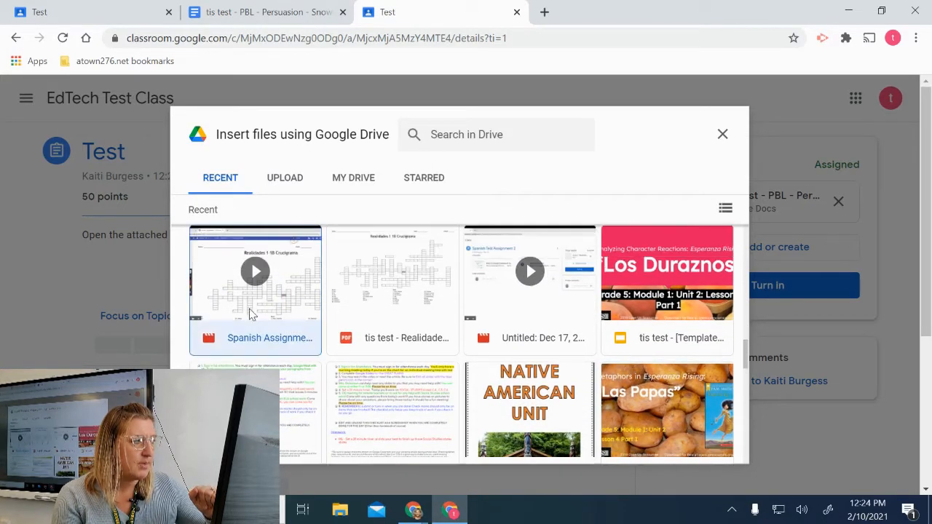
{"action": "left_click", "coordinate": [708, 444]}
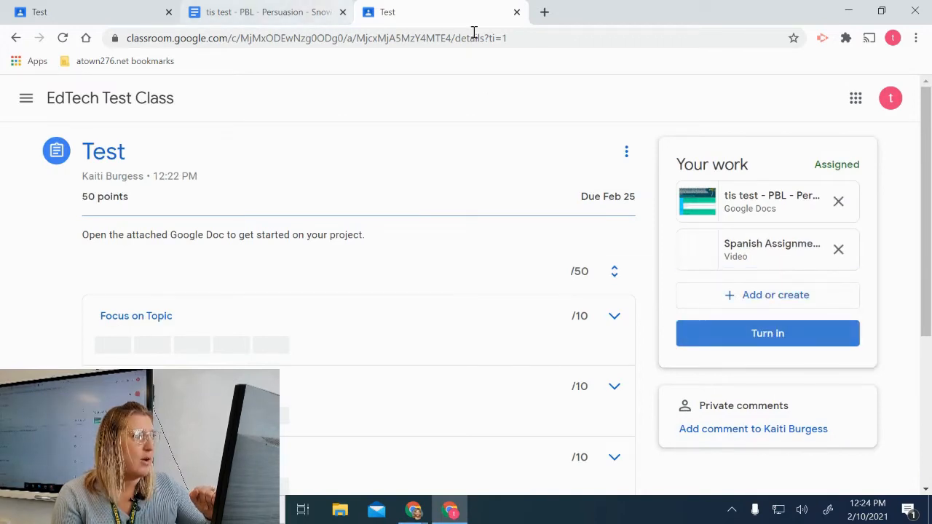
{"action": "left_click", "coordinate": [732, 299]}
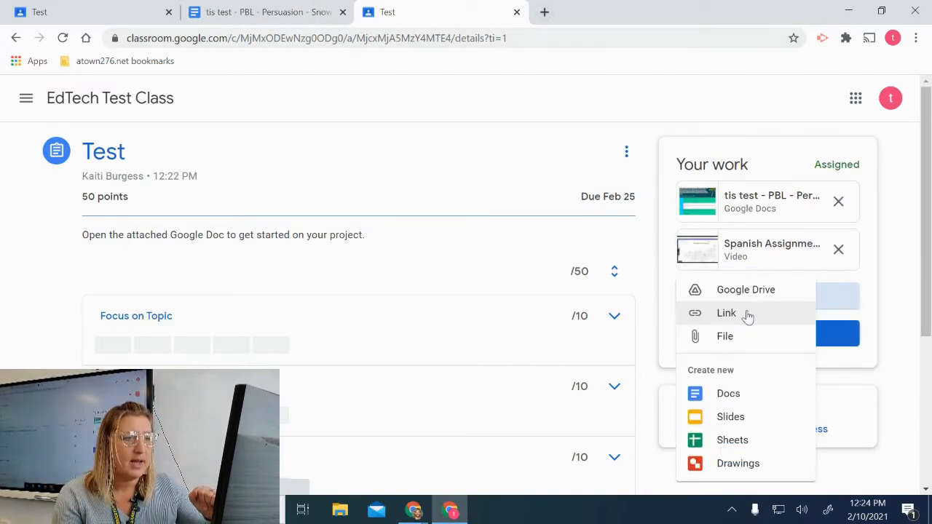
{"action": "left_click", "coordinate": [726, 318]}
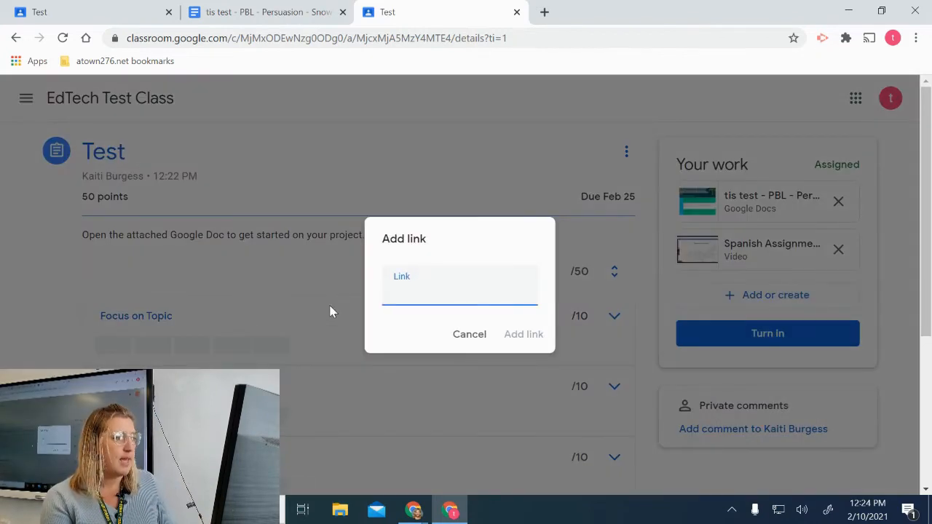
{"action": "key", "text": "ctrl+v"}
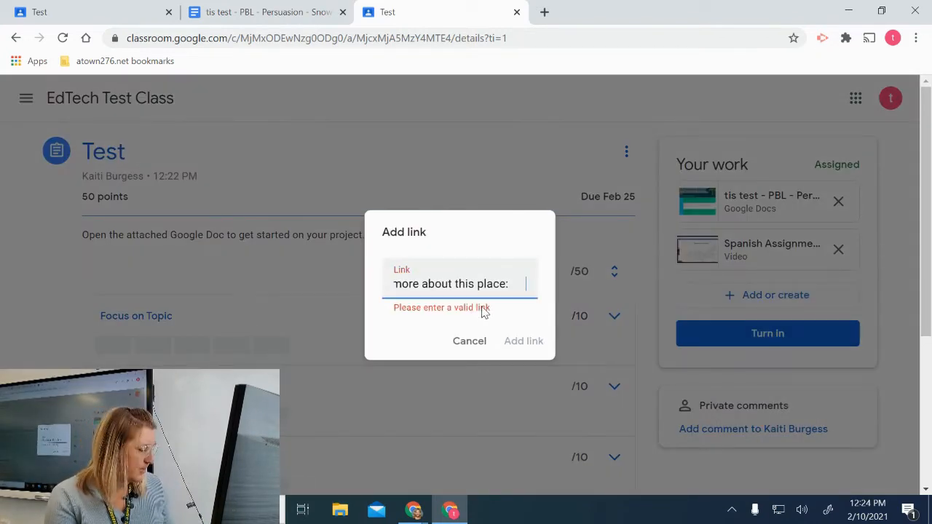
{"action": "key", "text": "ctrl+a"}
{"action": "type", "text": "www.youtube.com"}
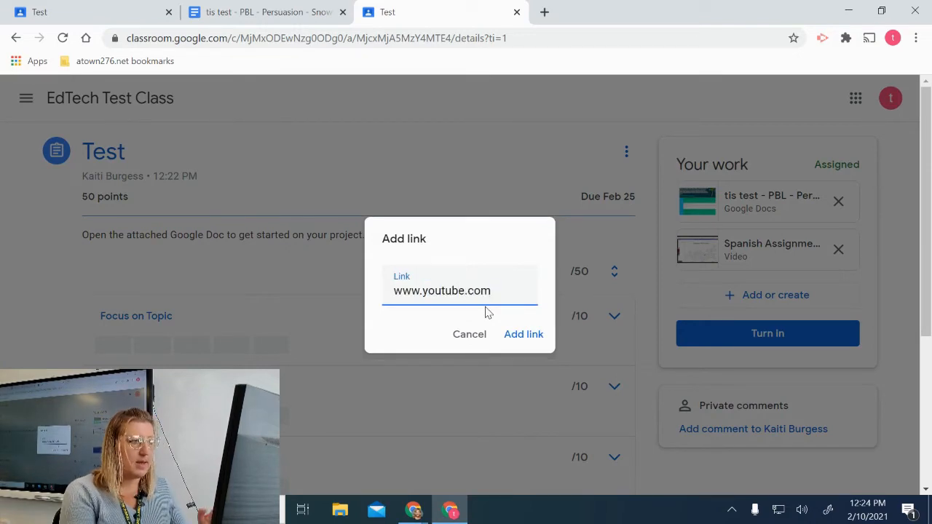
{"action": "left_click", "coordinate": [511, 339]}
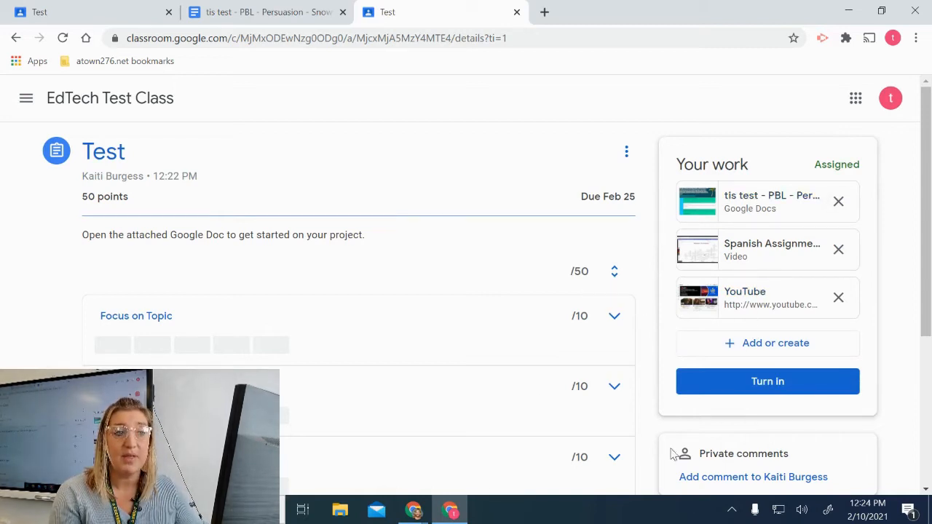
{"action": "left_click", "coordinate": [755, 385]}
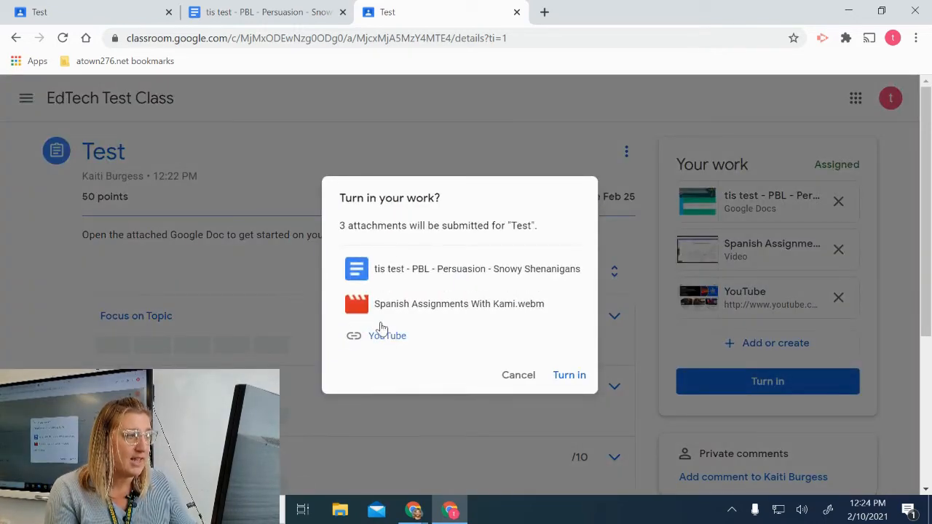
{"action": "left_click", "coordinate": [584, 378]}
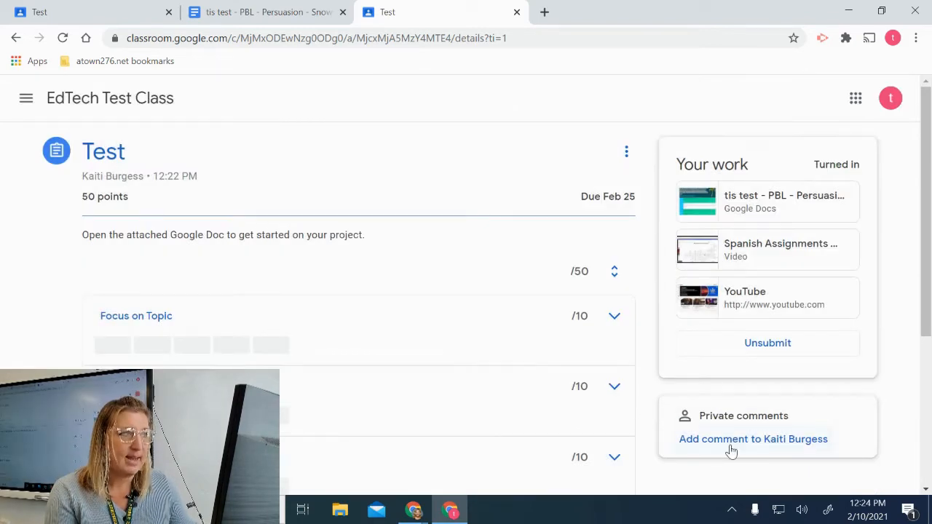
Switch to the teacher's Chrome window, view the Test assignment's student work and open the turned-in submission for grading.
{"action": "left_click", "coordinate": [420, 516]}
{"action": "left_click", "coordinate": [332, 449]}
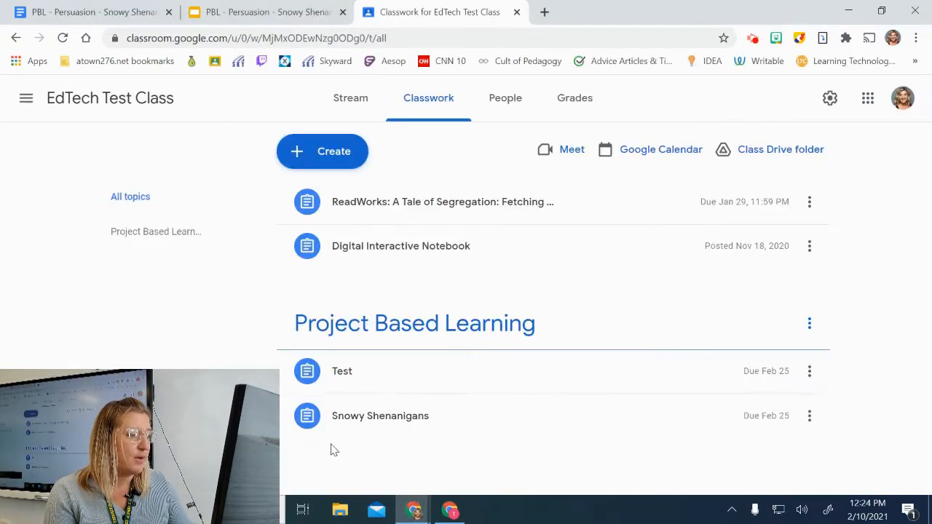
{"action": "left_click", "coordinate": [337, 377]}
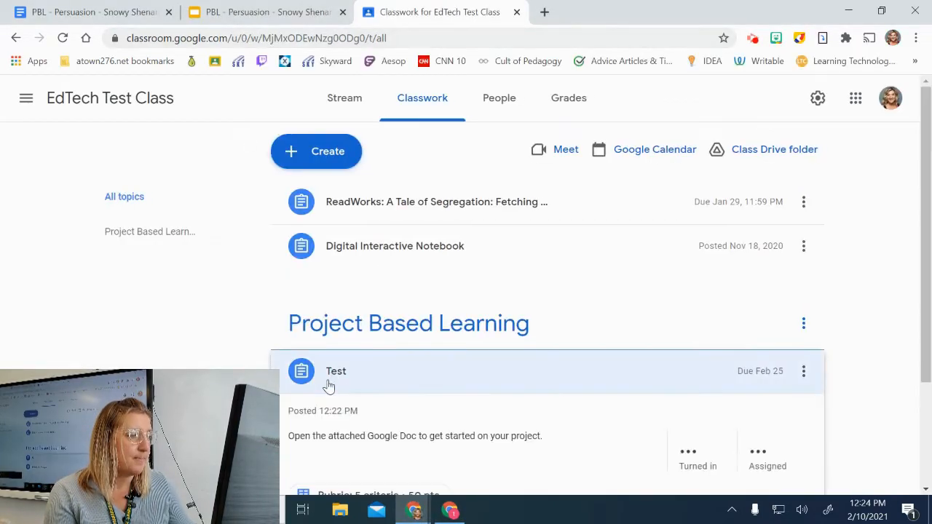
{"action": "scroll", "coordinate": [327, 343], "scroll_direction": "down", "scroll_amount": 2}
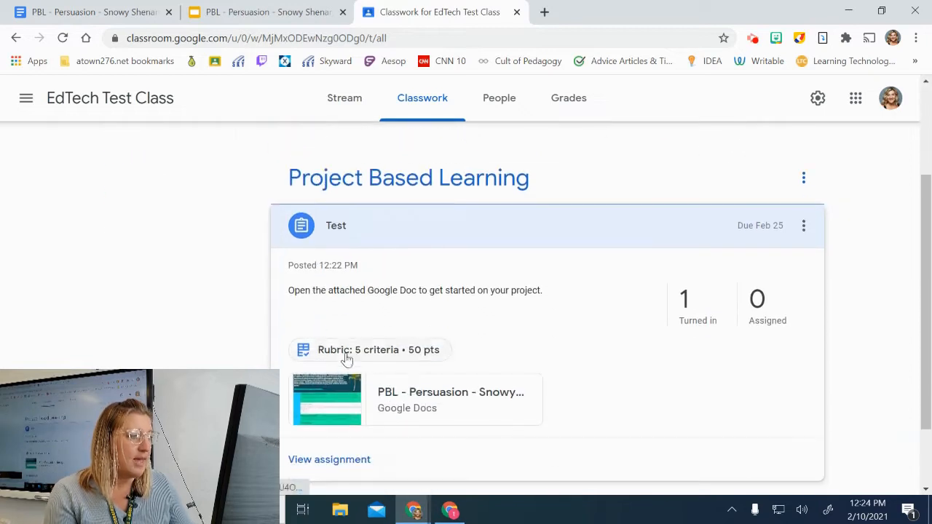
{"action": "left_click", "coordinate": [328, 461]}
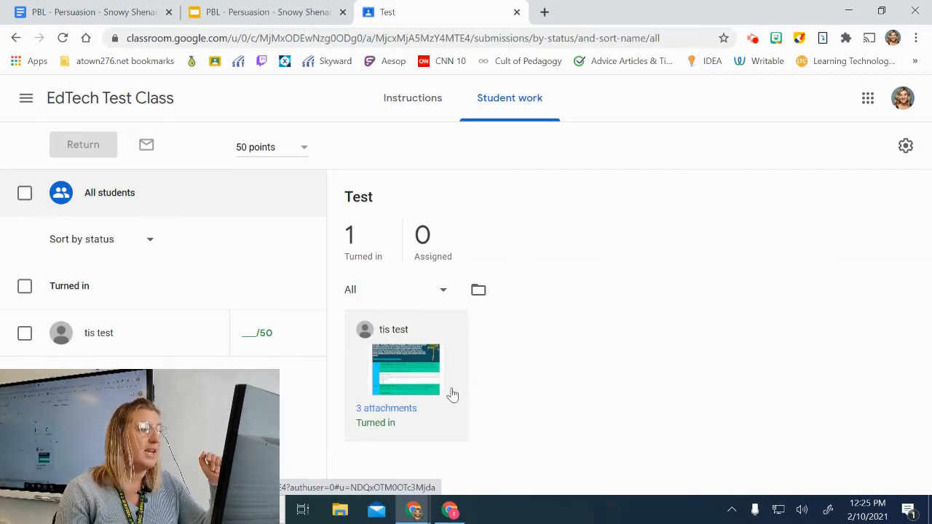
{"action": "left_click", "coordinate": [400, 358]}
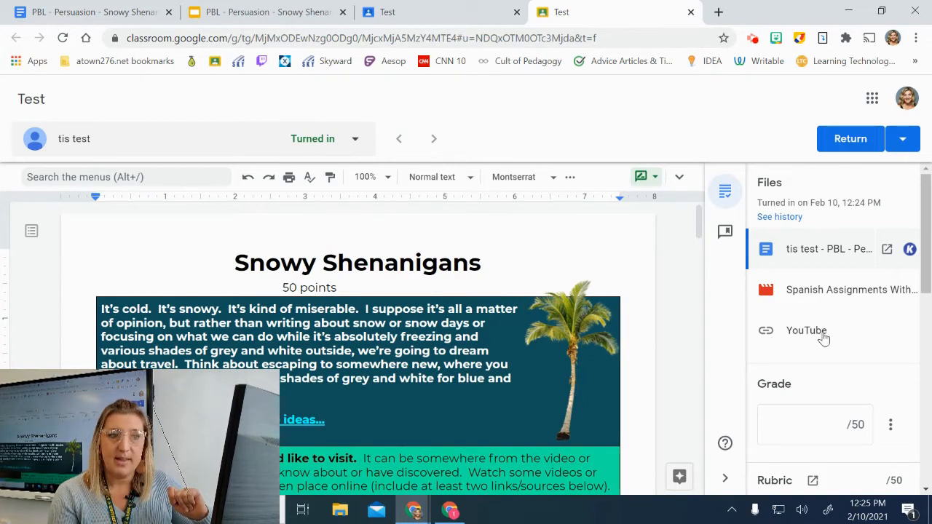
Review the submitted document alongside the rubric levels and award 10 points for the Focus on Topic criterion.
{"action": "scroll", "coordinate": [802, 331], "scroll_direction": "down", "scroll_amount": 2}
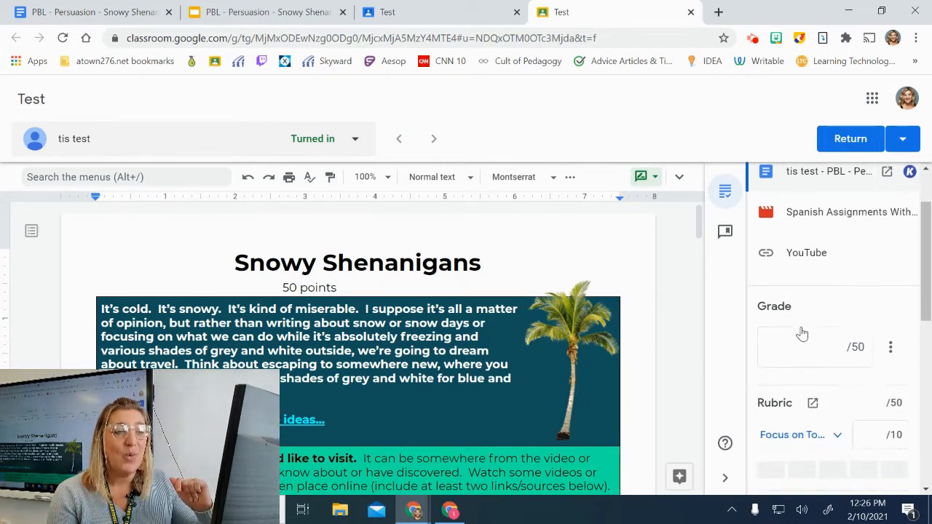
{"action": "scroll", "coordinate": [806, 331], "scroll_direction": "down", "scroll_amount": 2}
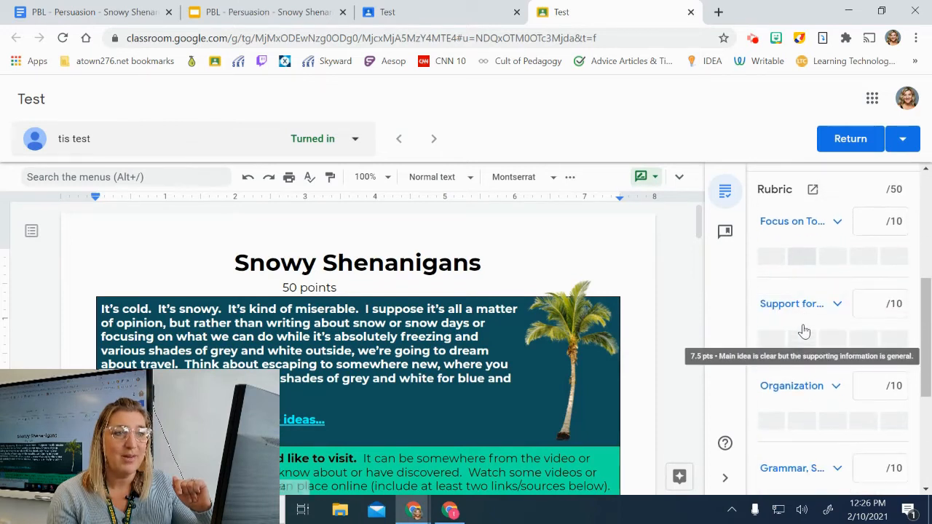
{"action": "scroll", "coordinate": [306, 346], "scroll_direction": "down", "scroll_amount": 3}
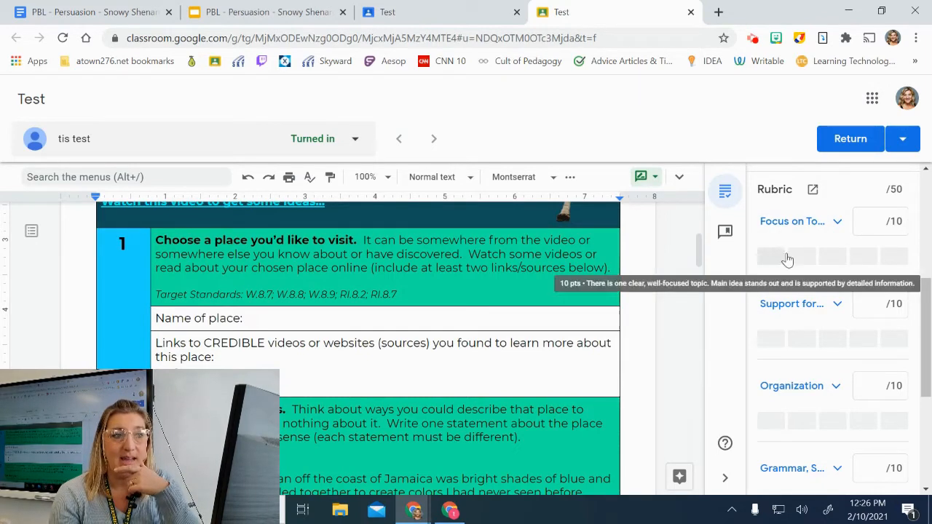
{"action": "scroll", "coordinate": [828, 331], "scroll_direction": "down", "scroll_amount": 2}
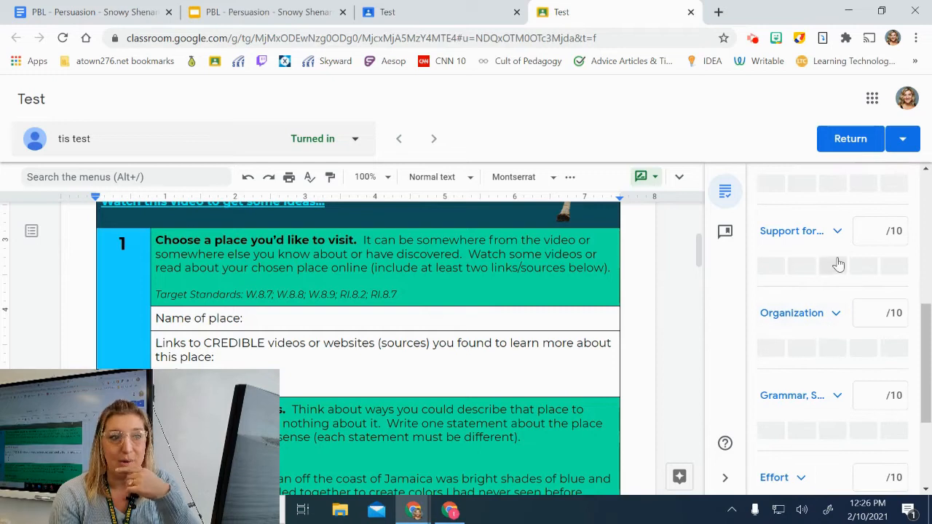
{"action": "scroll", "coordinate": [835, 265], "scroll_direction": "up", "scroll_amount": 2}
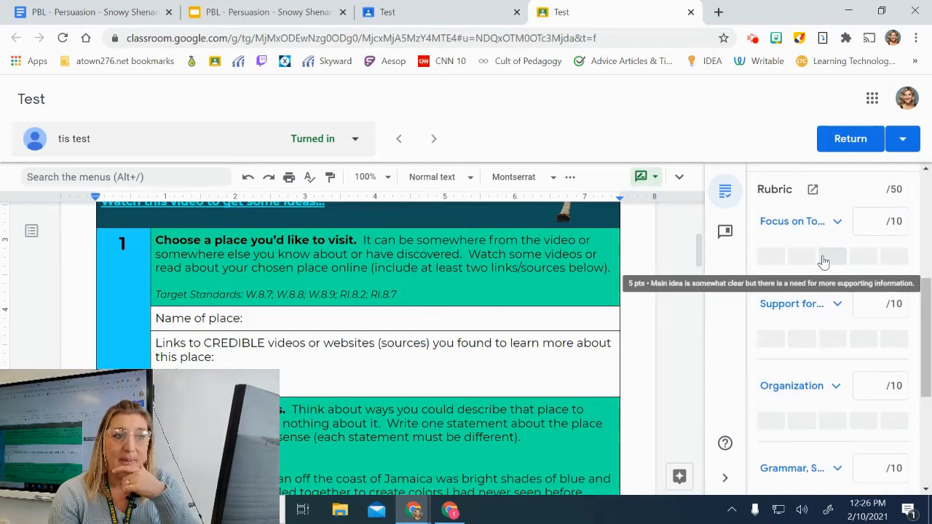
{"action": "left_click", "coordinate": [777, 261]}
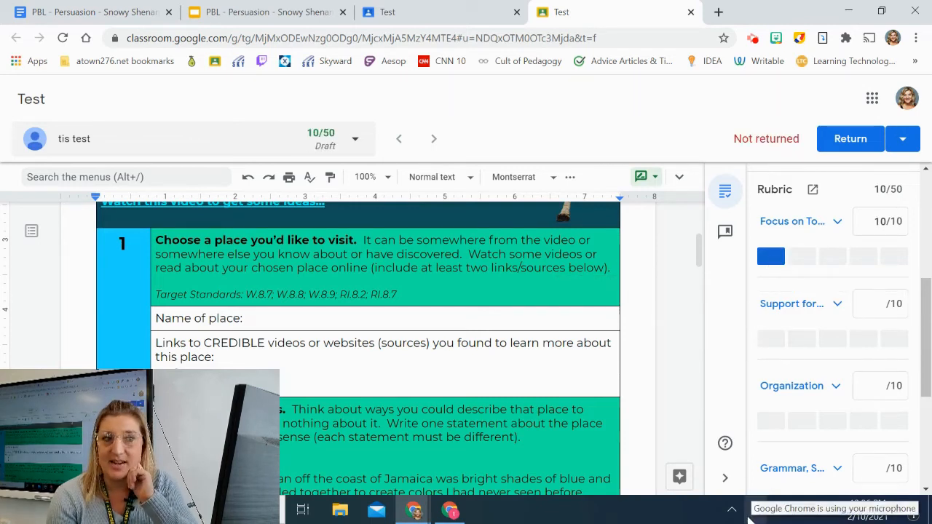
{"action": "scroll", "coordinate": [845, 219], "scroll_direction": "down", "scroll_amount": 1}
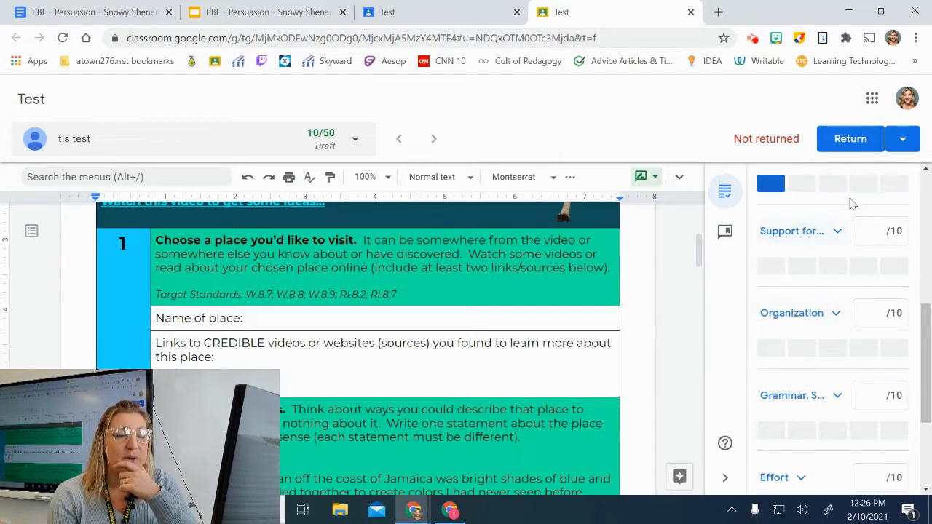
Award 7.5 points for the Support for Topic criterion and 10 points for Organization in the student's rubric.
{"action": "mouse_move", "coordinate": [801, 275]}
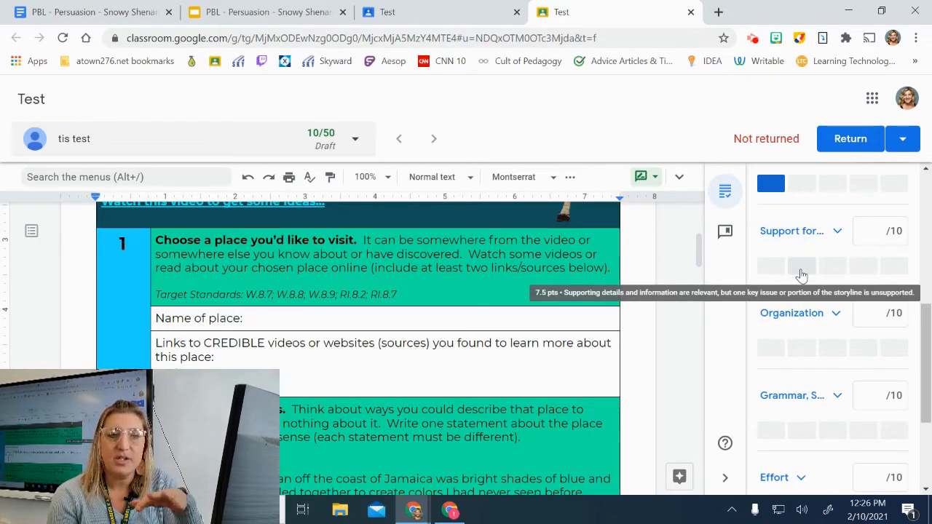
{"action": "left_click", "coordinate": [801, 275]}
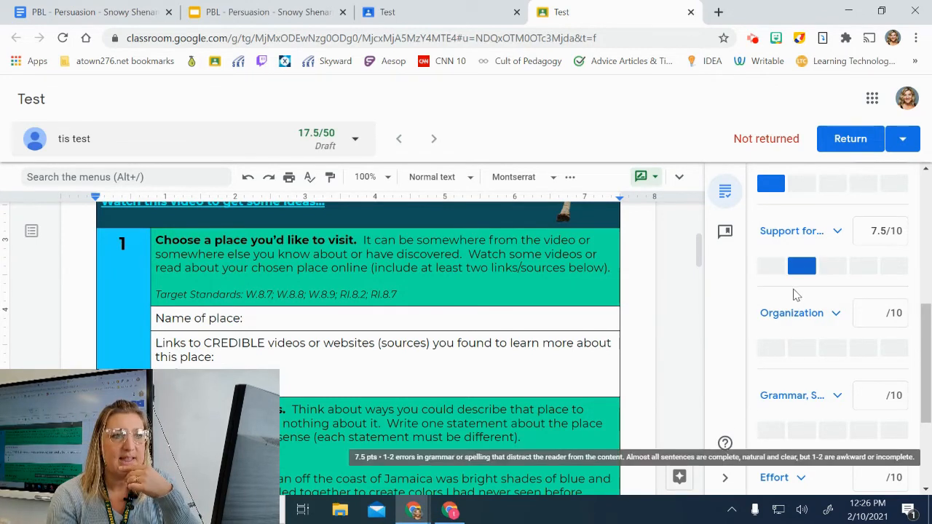
{"action": "scroll", "coordinate": [800, 288], "scroll_direction": "down", "scroll_amount": 1}
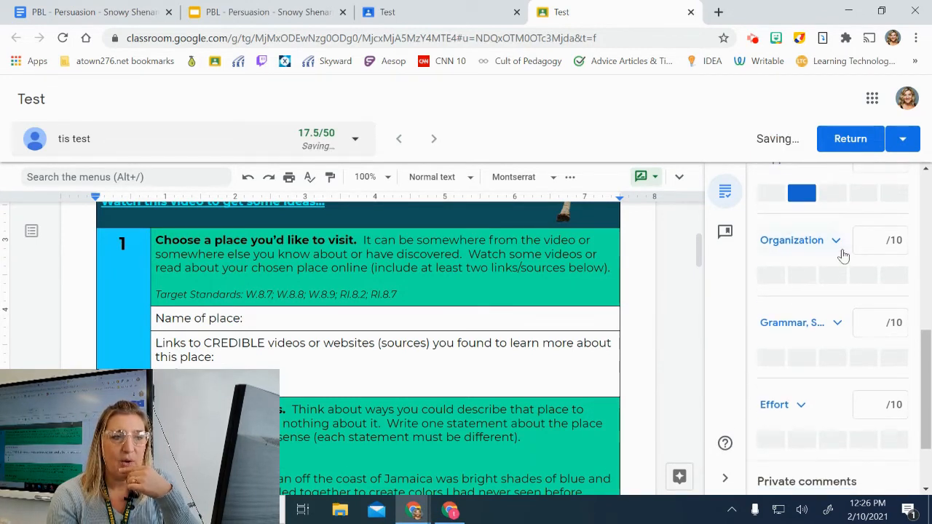
{"action": "mouse_move", "coordinate": [770, 279]}
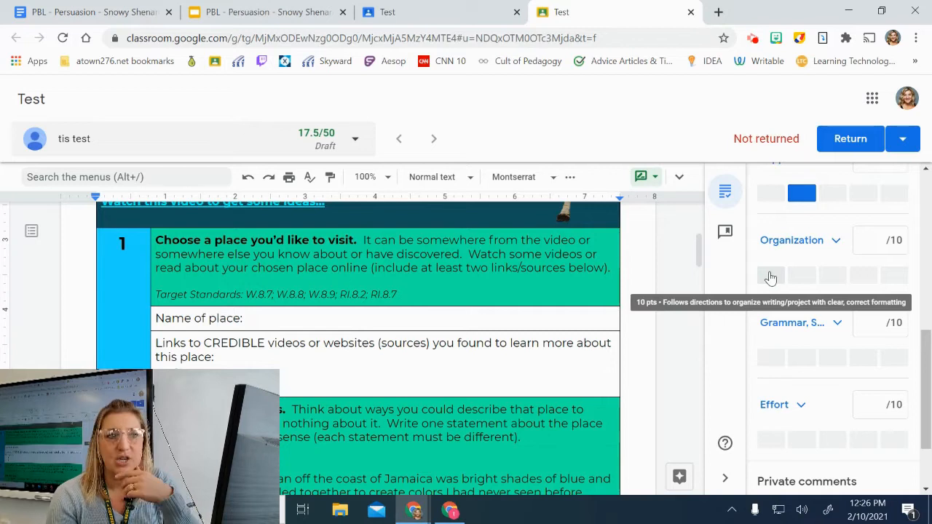
{"action": "left_click", "coordinate": [770, 278]}
Award 7.5 points for the Grammar, Spelling & Fluency criterion and 10 points for Effort.
{"action": "scroll", "coordinate": [787, 372], "scroll_direction": "down", "scroll_amount": 1}
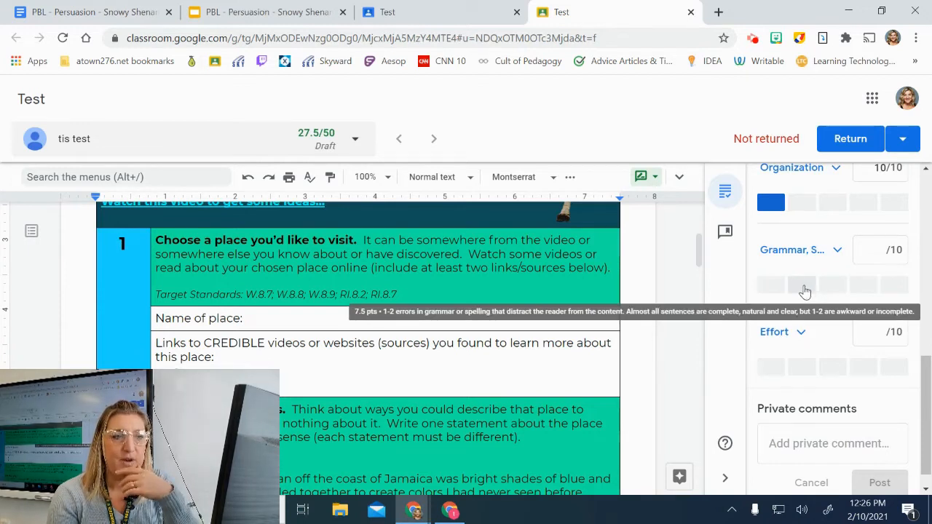
{"action": "left_click", "coordinate": [804, 292]}
{"action": "scroll", "coordinate": [814, 354], "scroll_direction": "down", "scroll_amount": 1}
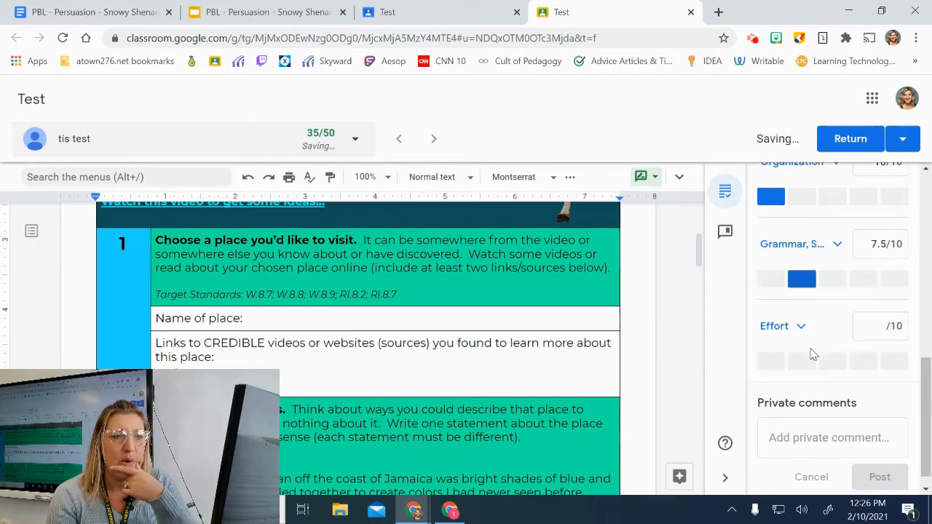
{"action": "left_click", "coordinate": [773, 347]}
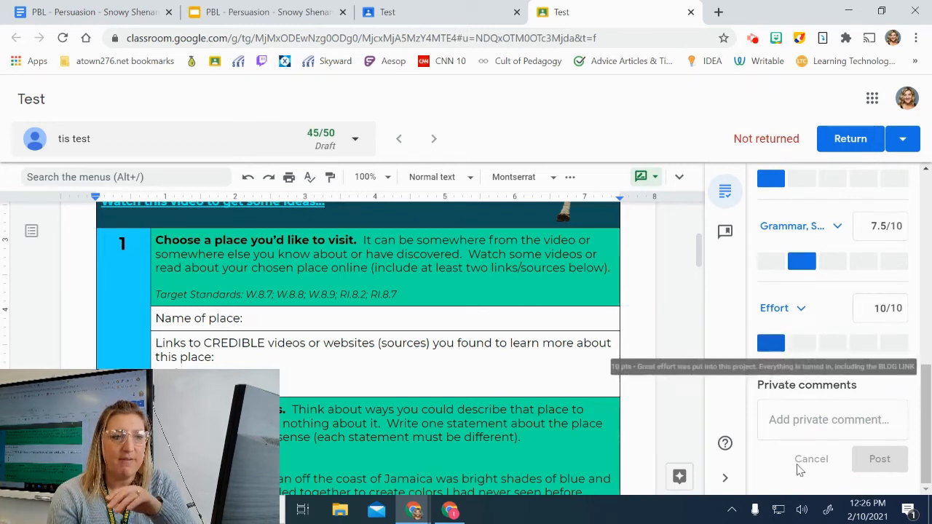
Post the private comment "Amazing job!" on the student's submission.
{"action": "left_click", "coordinate": [797, 421]}
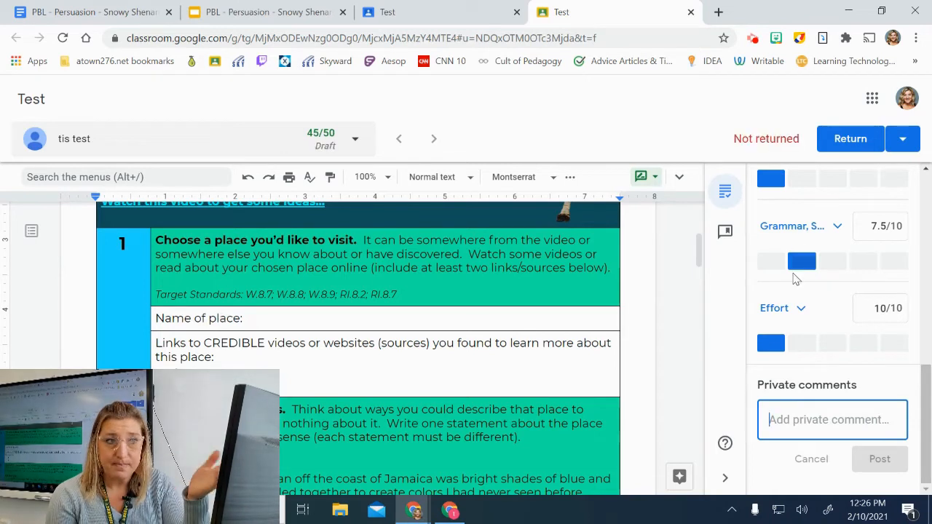
{"action": "mouse_move", "coordinate": [803, 267]}
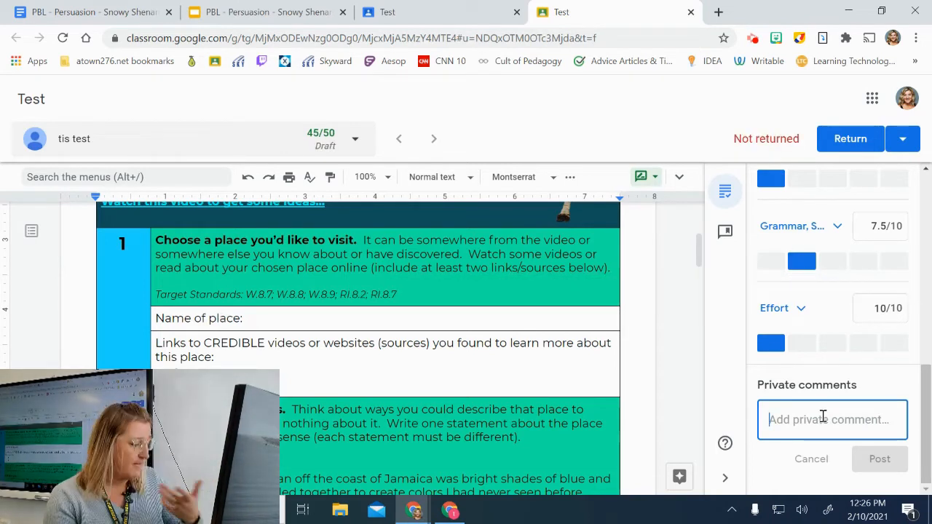
{"action": "type", "text": "Amazing job!"}
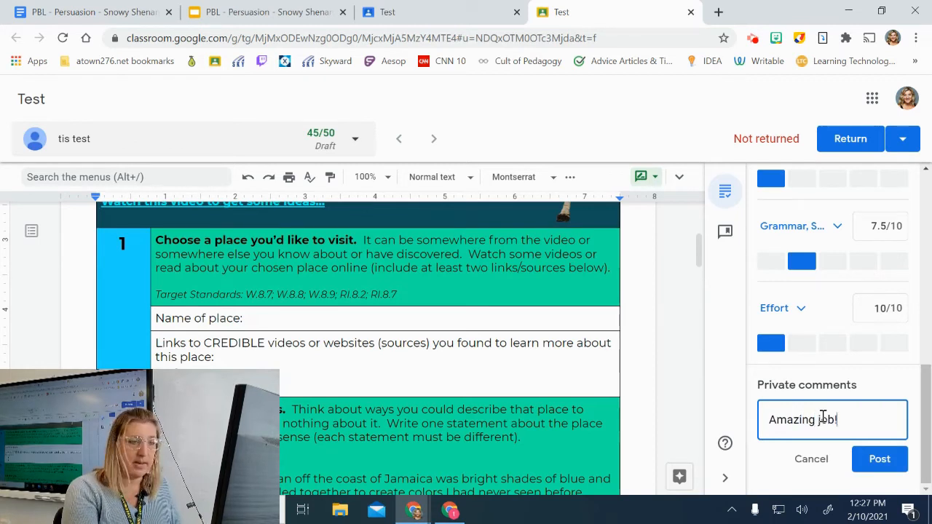
{"action": "left_click", "coordinate": [878, 460]}
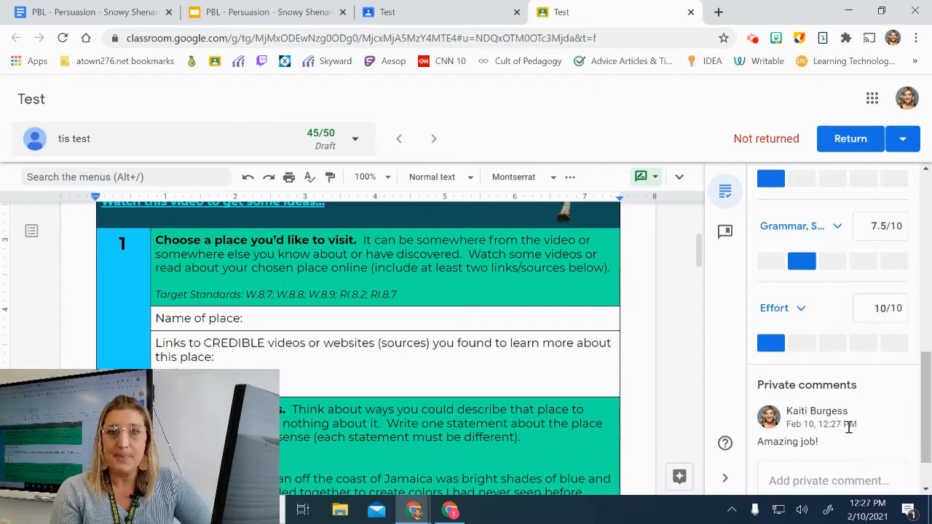
Return the graded Test assignment to the student and close the grading page.
{"action": "scroll", "coordinate": [845, 343], "scroll_direction": "up", "scroll_amount": 10}
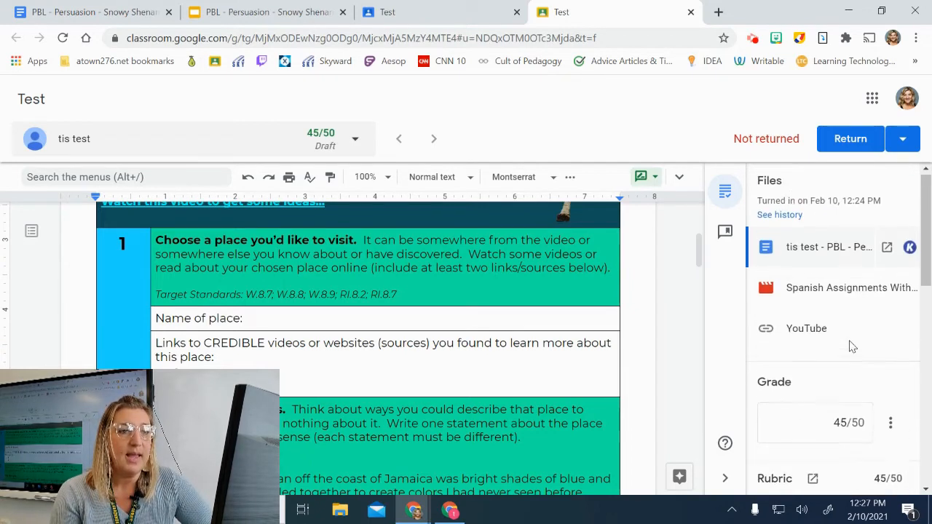
{"action": "left_click", "coordinate": [854, 149]}
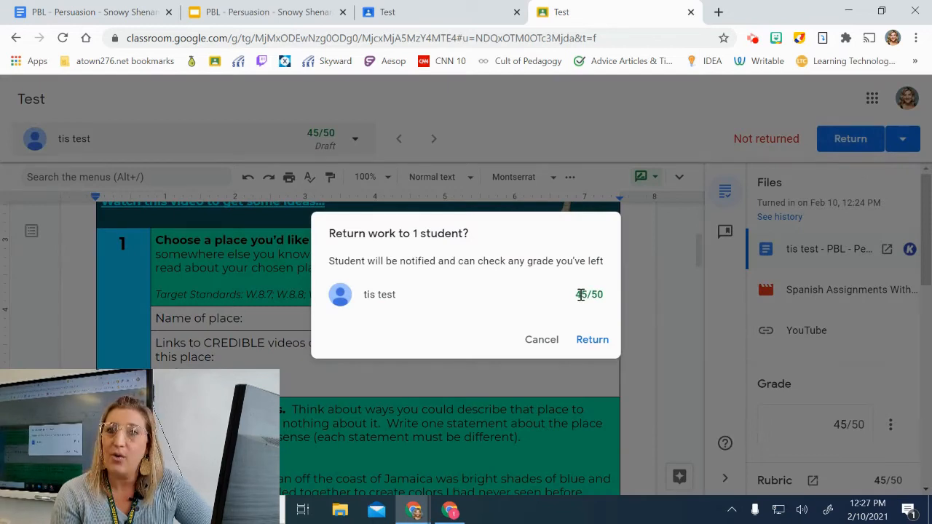
{"action": "left_click", "coordinate": [595, 341]}
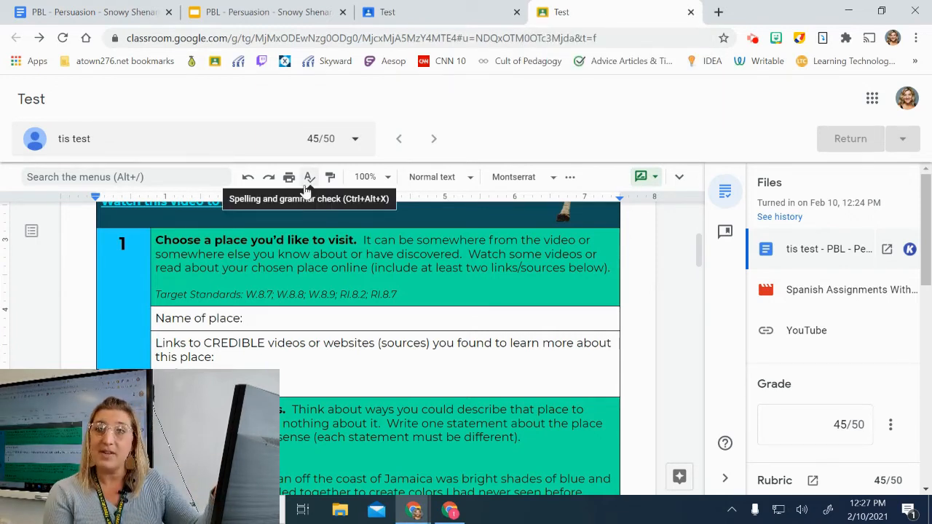
{"action": "left_click", "coordinate": [354, 139]}
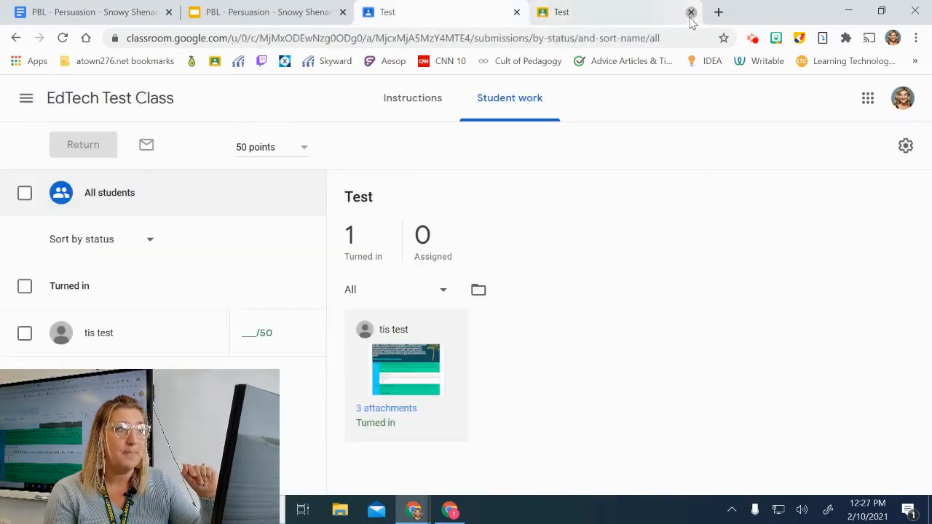
{"action": "left_click", "coordinate": [691, 12]}
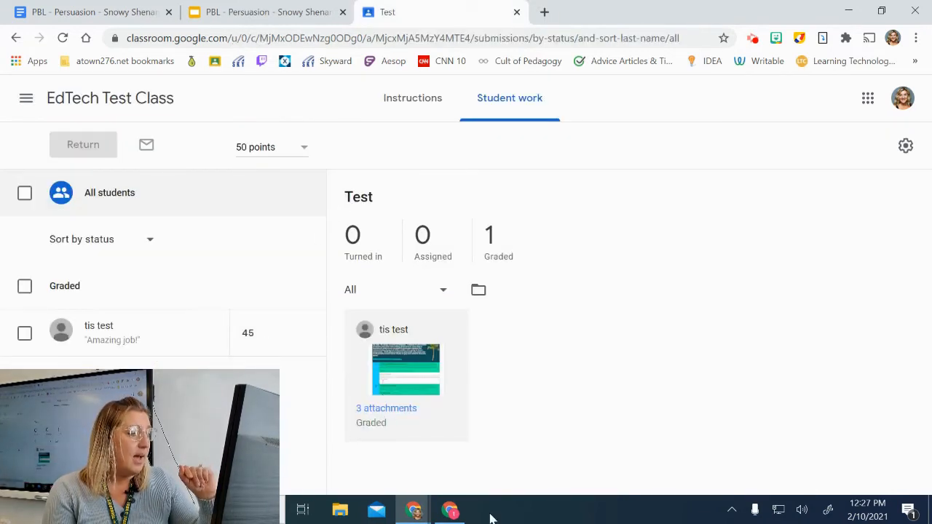
Switch to the student's Chrome window and reload the Test assignment page, cancelling the prompt to turn the work in again.
{"action": "left_click", "coordinate": [450, 512]}
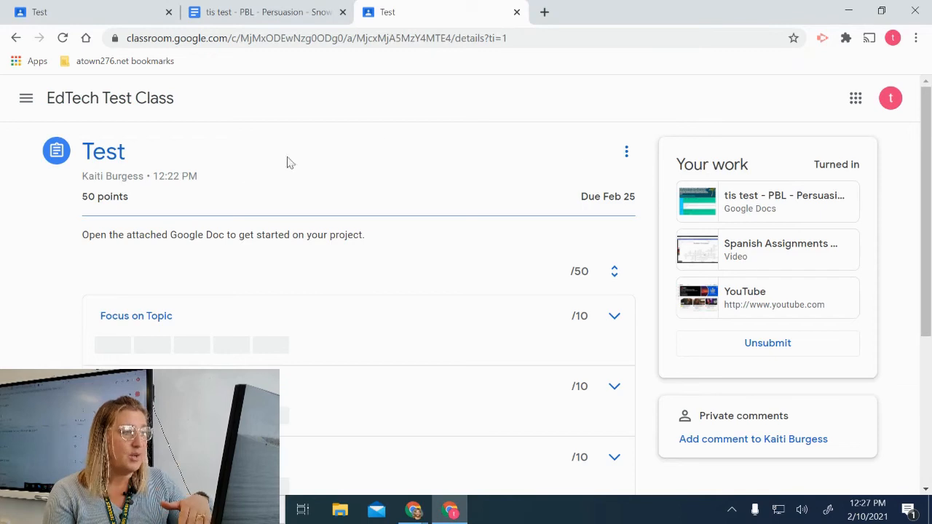
{"action": "left_click", "coordinate": [62, 38]}
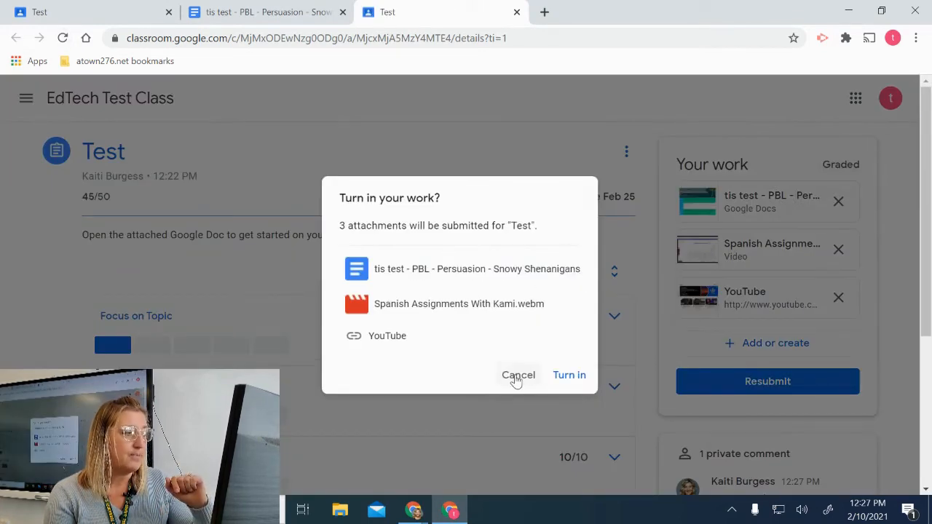
{"action": "left_click", "coordinate": [516, 377]}
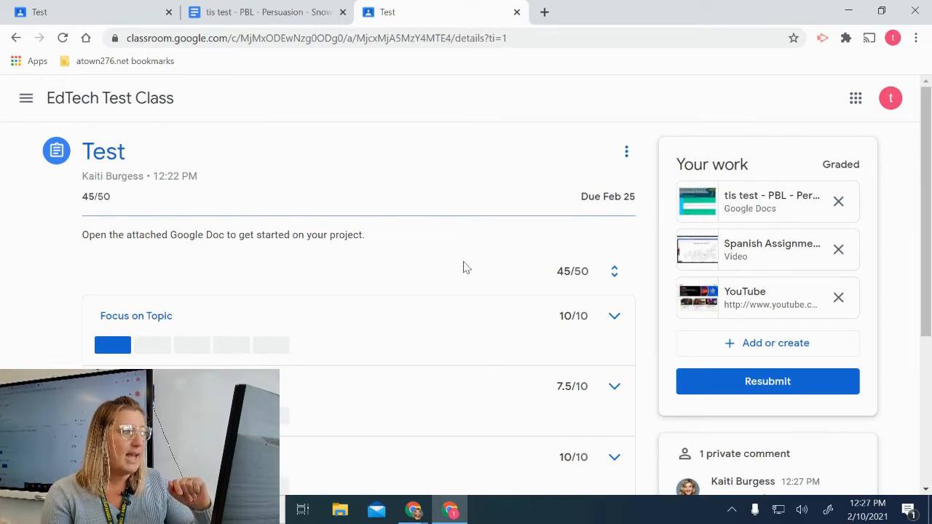
Examine the rubric scores, overall grade, attached work and teacher's private comment on the student's returned Test assignment.
{"action": "scroll", "coordinate": [639, 263], "scroll_direction": "down", "scroll_amount": 3}
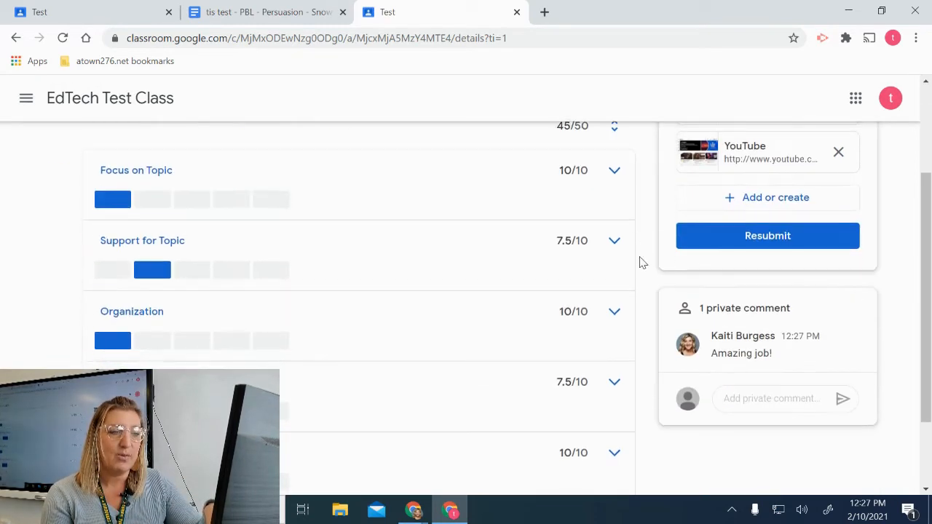
{"action": "scroll", "coordinate": [499, 299], "scroll_direction": "up", "scroll_amount": 2}
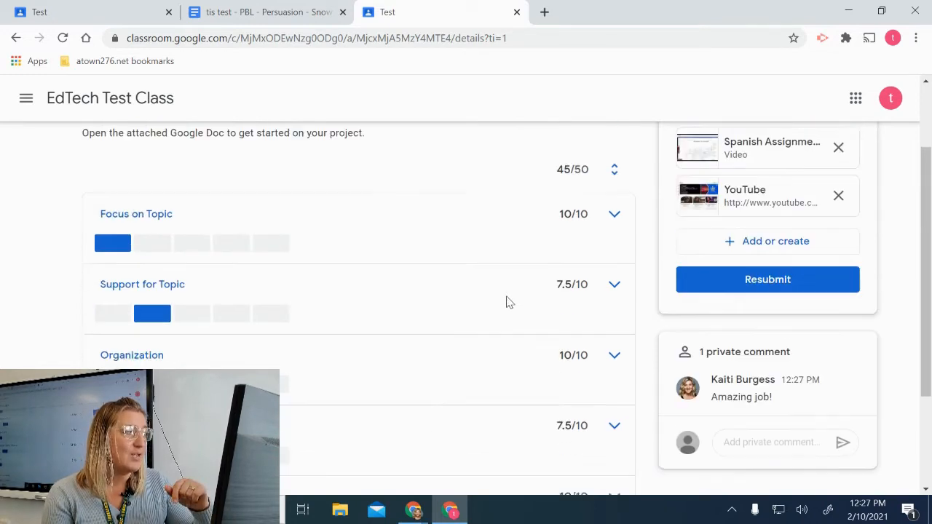
{"action": "scroll", "coordinate": [552, 375], "scroll_direction": "down", "scroll_amount": 1}
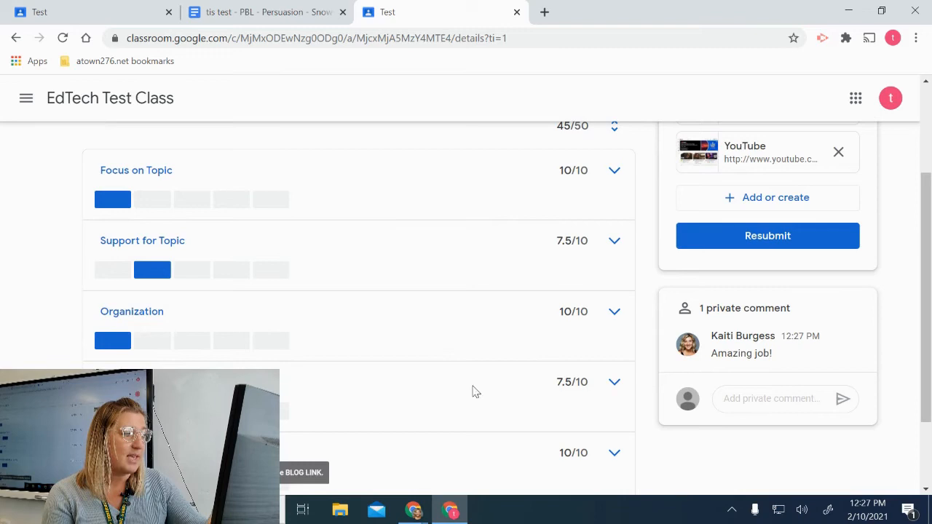
{"action": "scroll", "coordinate": [477, 383], "scroll_direction": "down", "scroll_amount": 2}
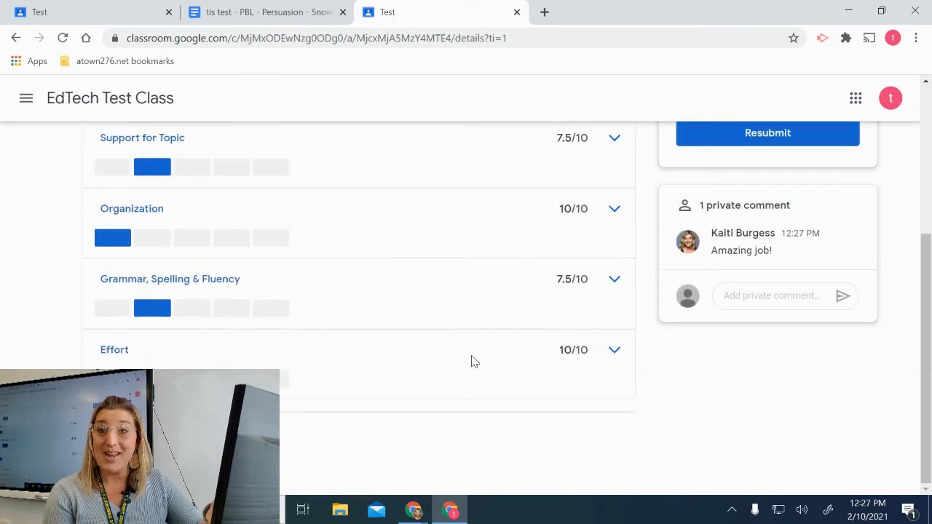
{"action": "scroll", "coordinate": [470, 366], "scroll_direction": "up", "scroll_amount": 1}
{"action": "scroll", "coordinate": [470, 366], "scroll_direction": "up", "scroll_amount": 2}
{"action": "scroll", "coordinate": [770, 281], "scroll_direction": "down", "scroll_amount": 2}
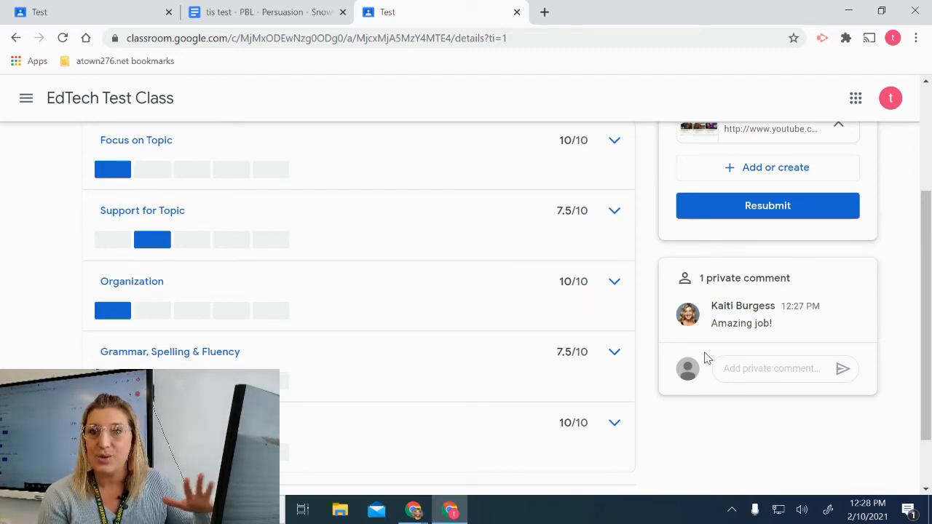
{"action": "scroll", "coordinate": [706, 358], "scroll_direction": "up", "scroll_amount": 3}
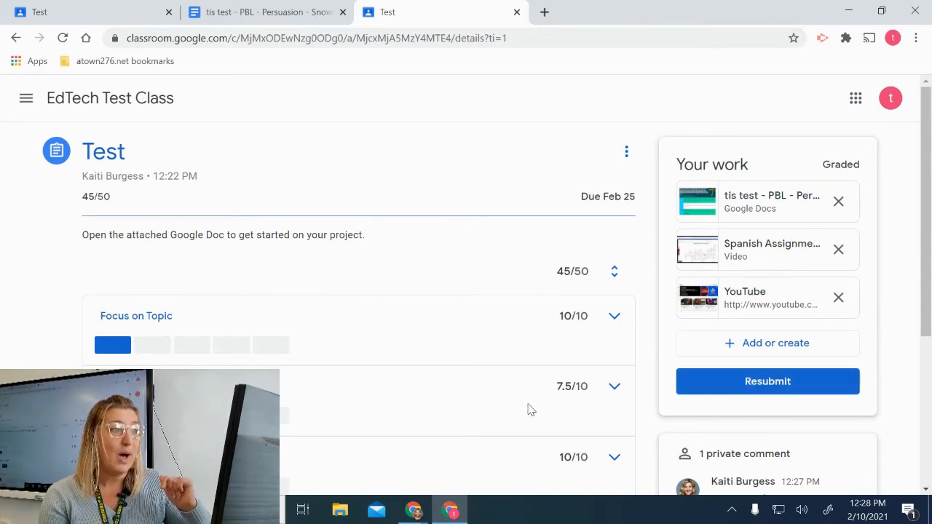
{"action": "scroll", "coordinate": [262, 272], "scroll_direction": "down", "scroll_amount": 1}
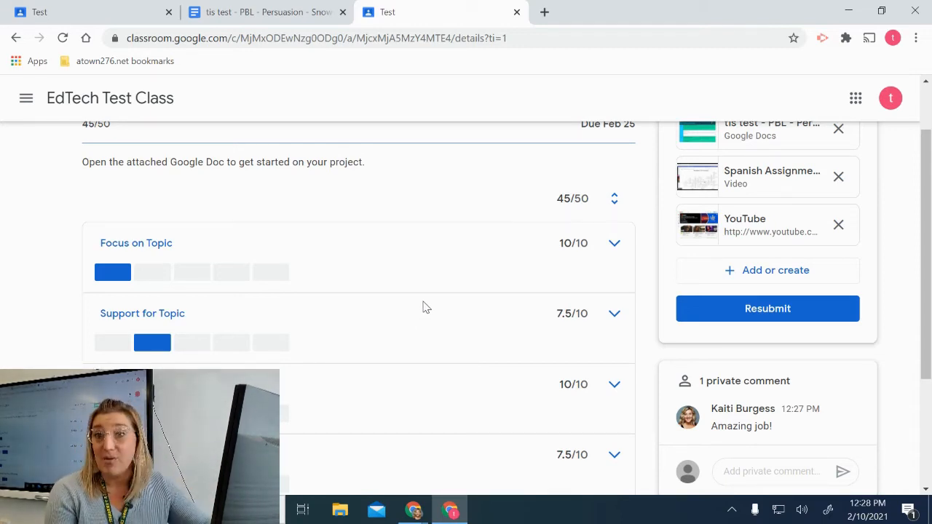
{"action": "scroll", "coordinate": [422, 309], "scroll_direction": "up", "scroll_amount": 1}
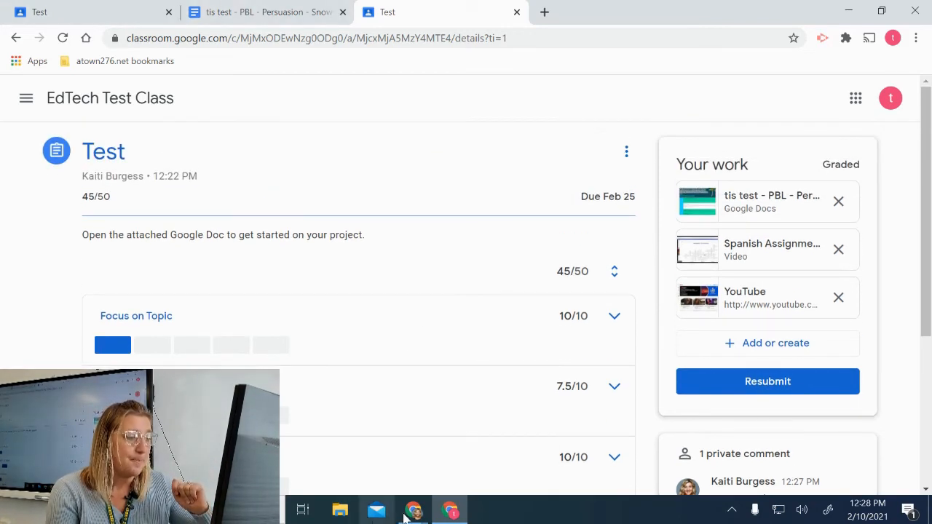
Switch to the teacher's Chrome window and show the title at the start of the PBL - Persuasion - Snowy Shenanigans document.
{"action": "left_click", "coordinate": [338, 484]}
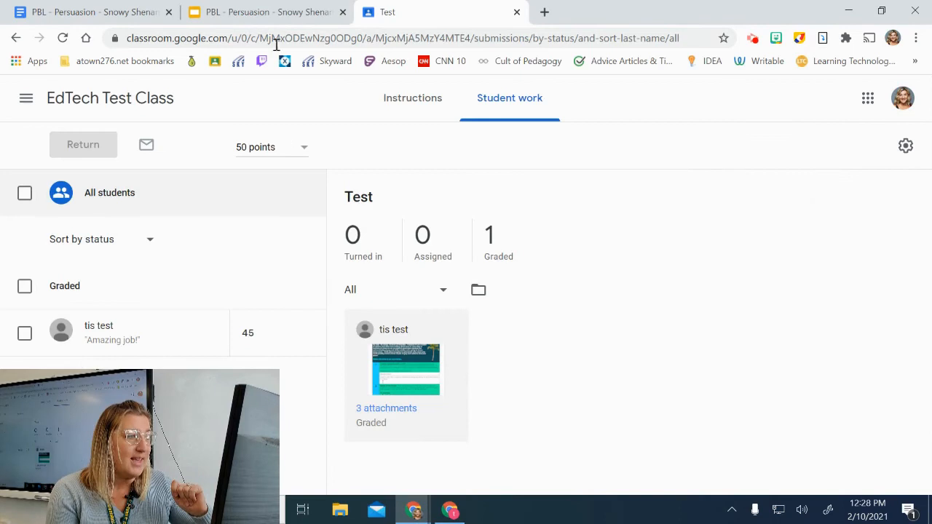
{"action": "left_click", "coordinate": [107, 13]}
{"action": "scroll", "coordinate": [340, 286], "scroll_direction": "up", "scroll_amount": 1}
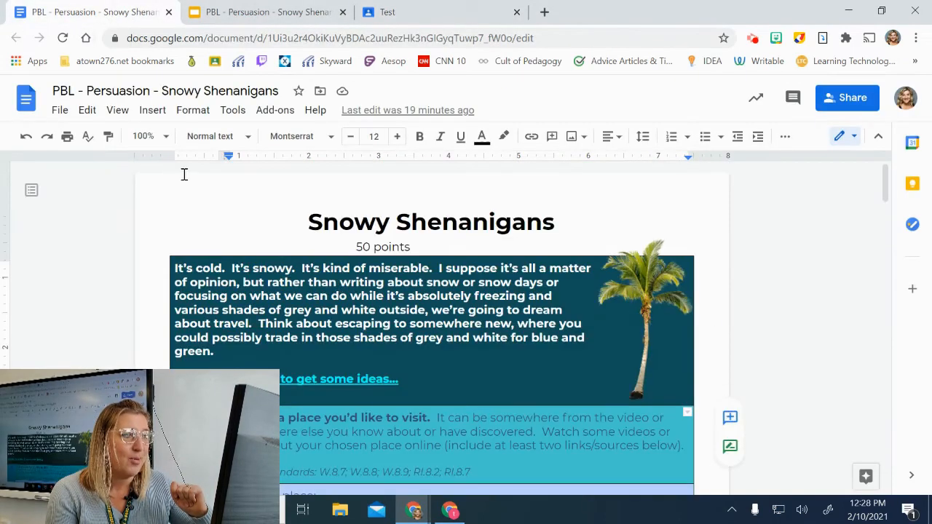
{"action": "left_click", "coordinate": [309, 224]}
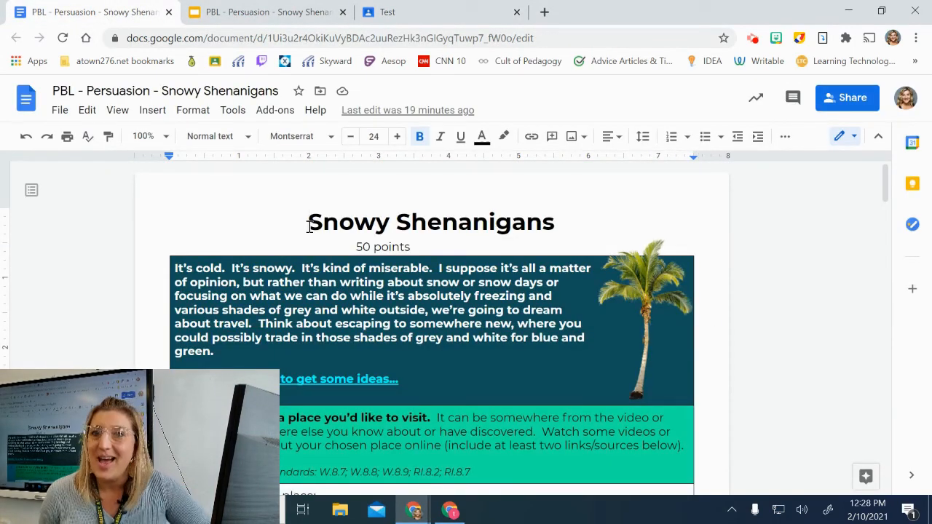